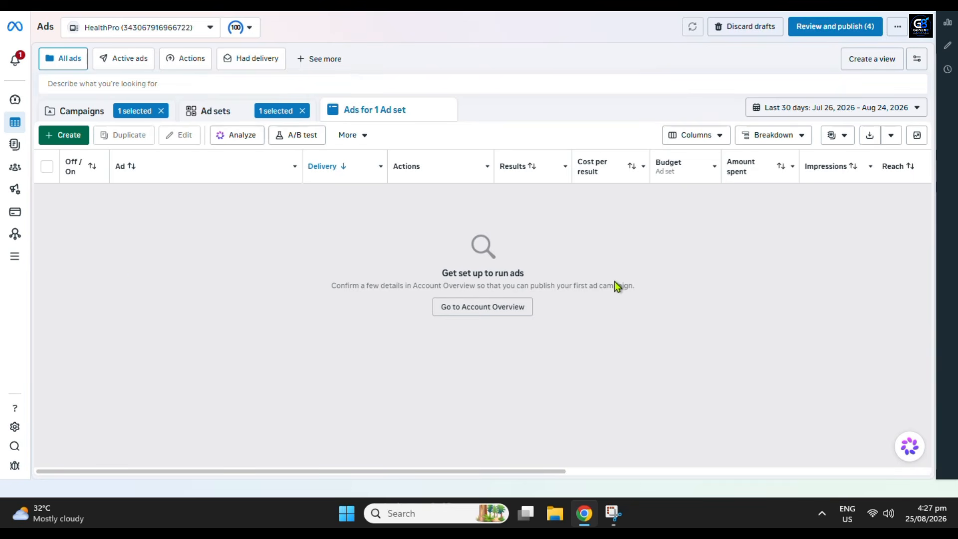
# - Create a new campaign with the Leads objective and dismiss the browser extension warning
pyautogui.click(62, 135)
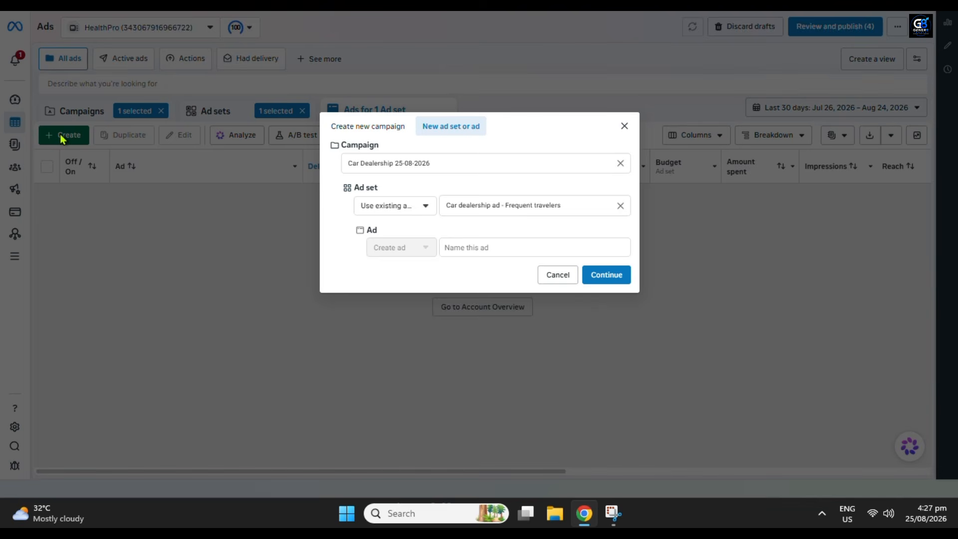
pyautogui.click(381, 126)
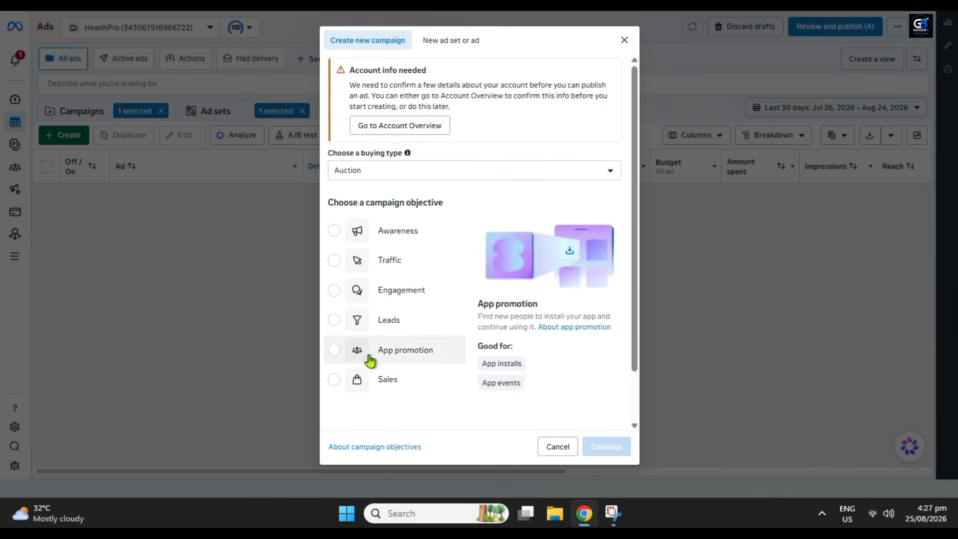
pyautogui.click(379, 322)
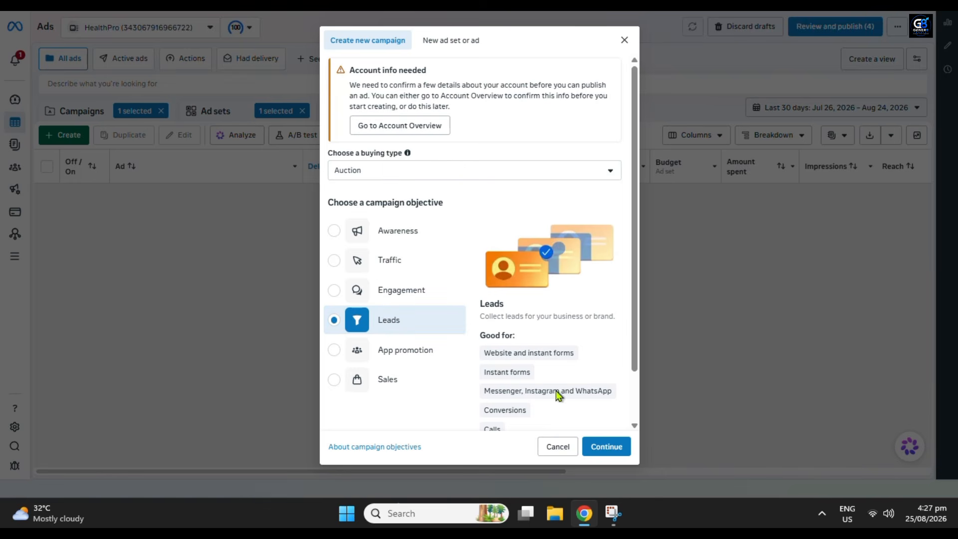
pyautogui.click(601, 443)
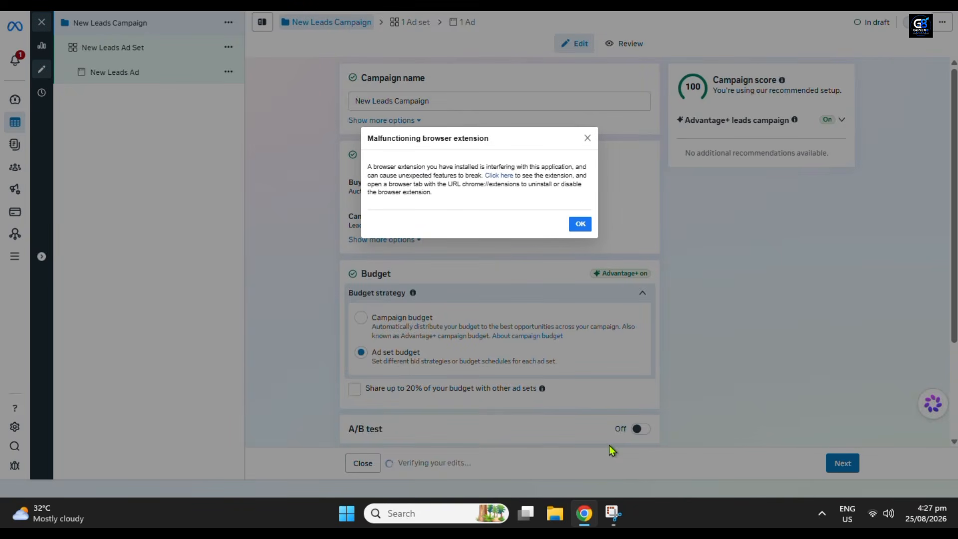
pyautogui.click(586, 139)
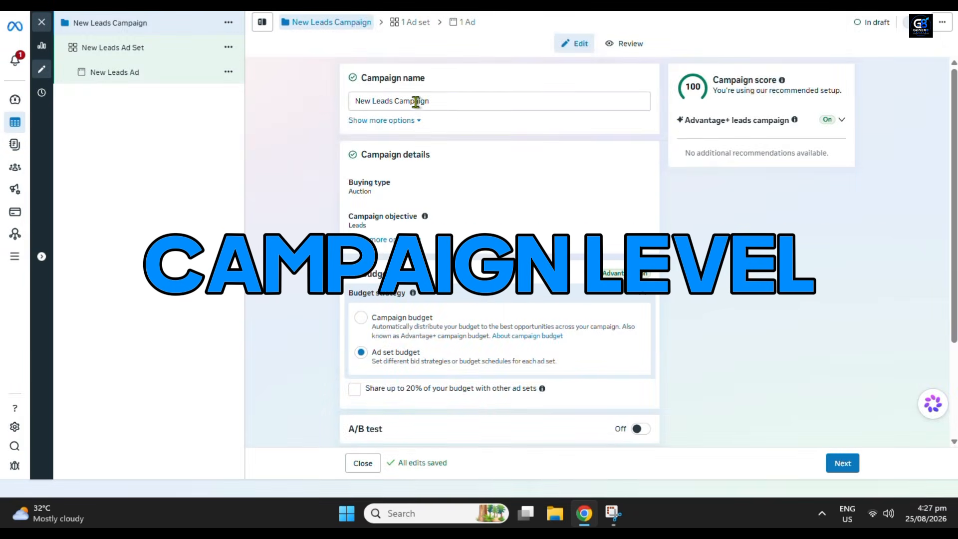
# - Rename the campaign as CAR DEALERSHIP CAMPAIGN
pyautogui.click(415, 102)
pyautogui.moveTo(457, 99); pyautogui.dragTo(299, 103)
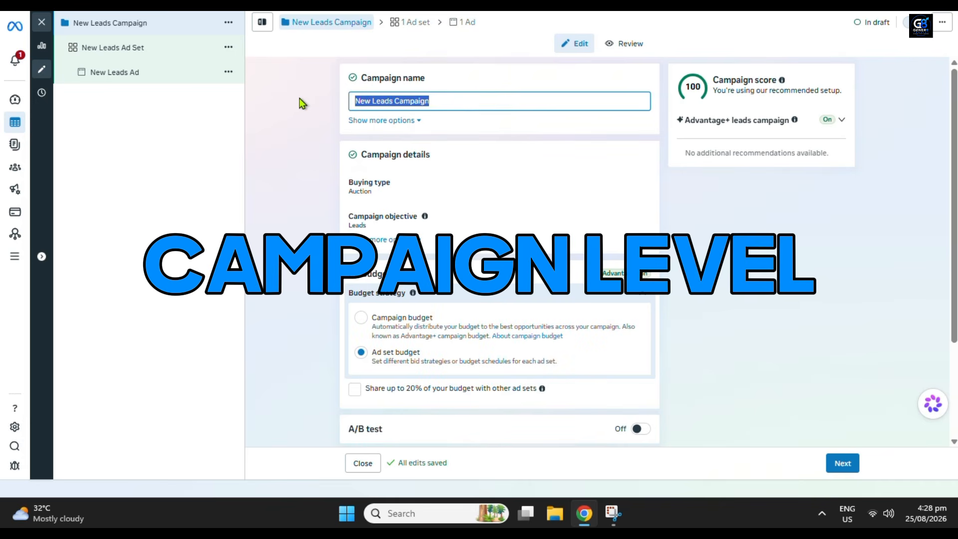
pyautogui.write('CAR')
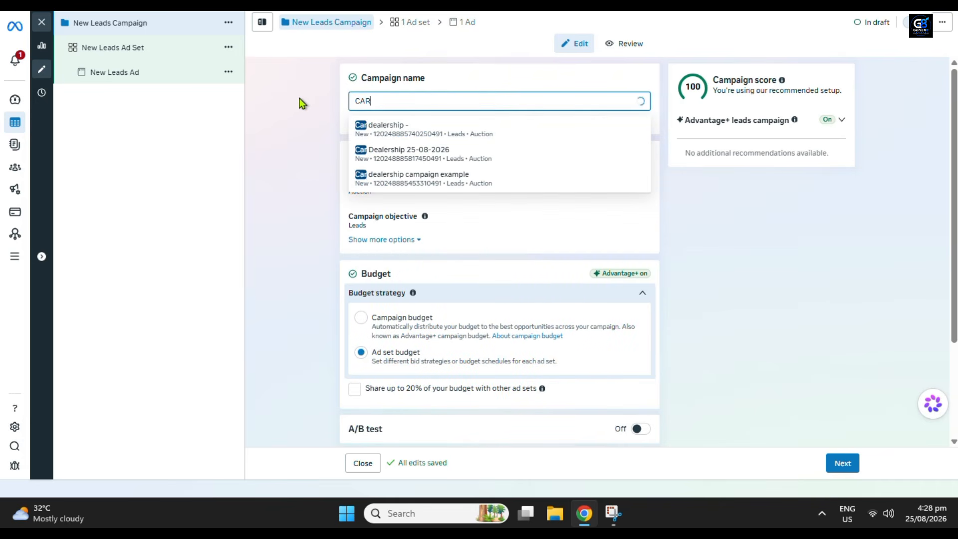
pyautogui.write(' DEAL')
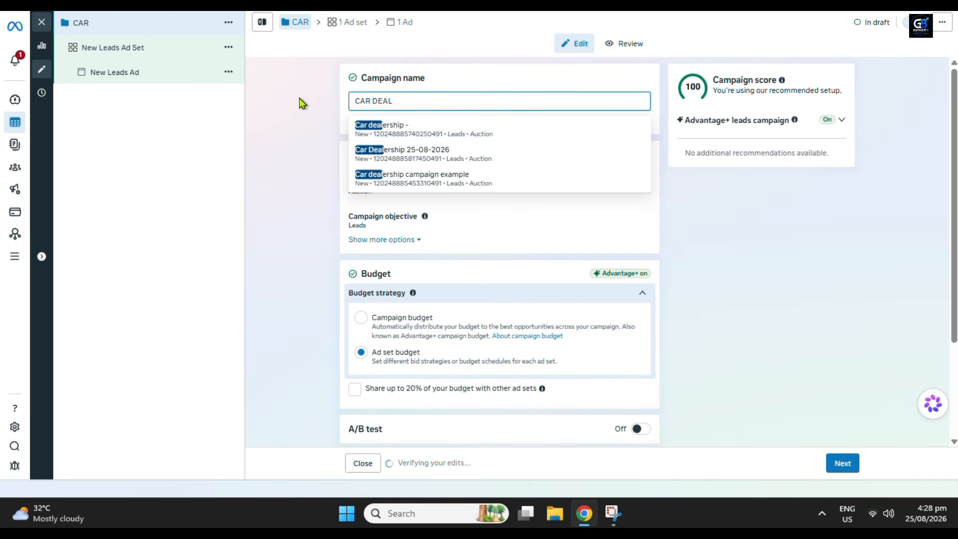
pyautogui.write('E')
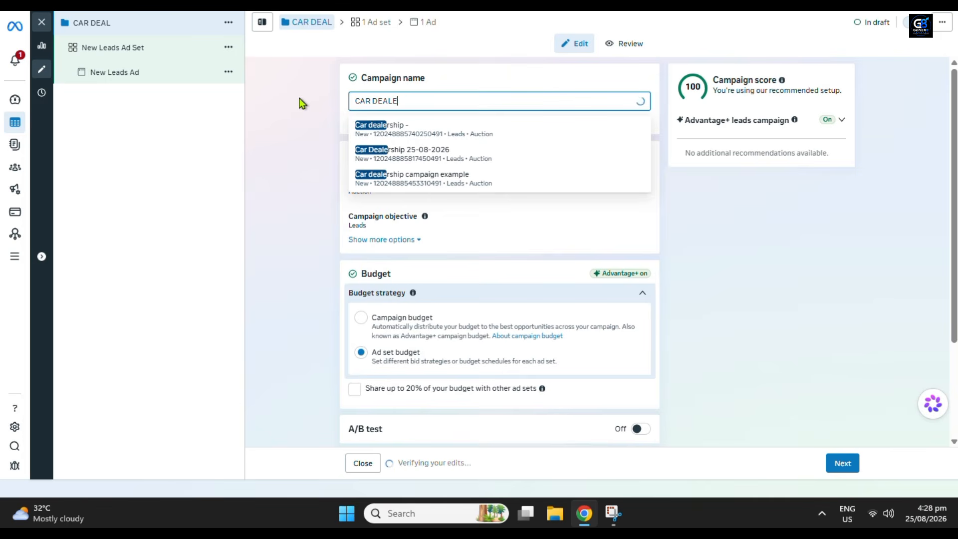
pyautogui.write('RSHIP')
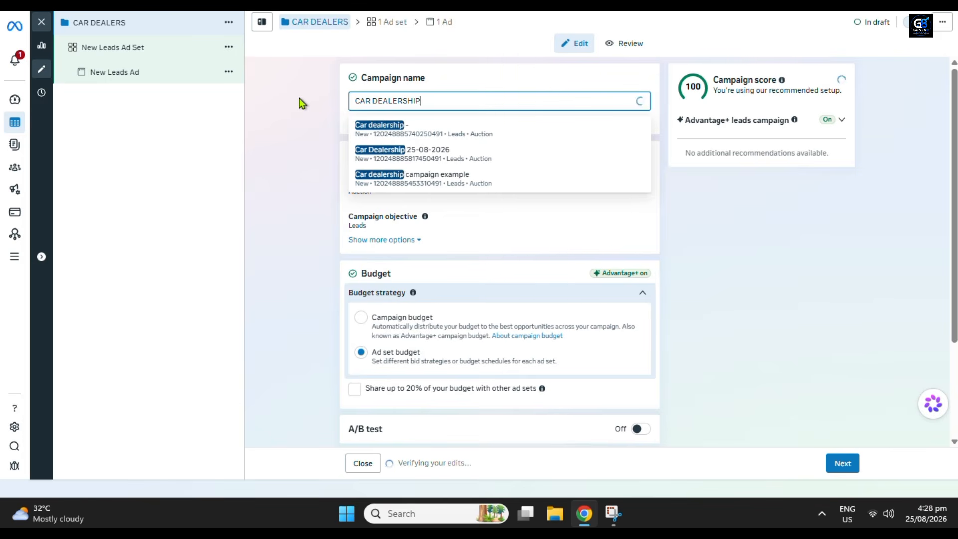
pyautogui.write(' CAMP')
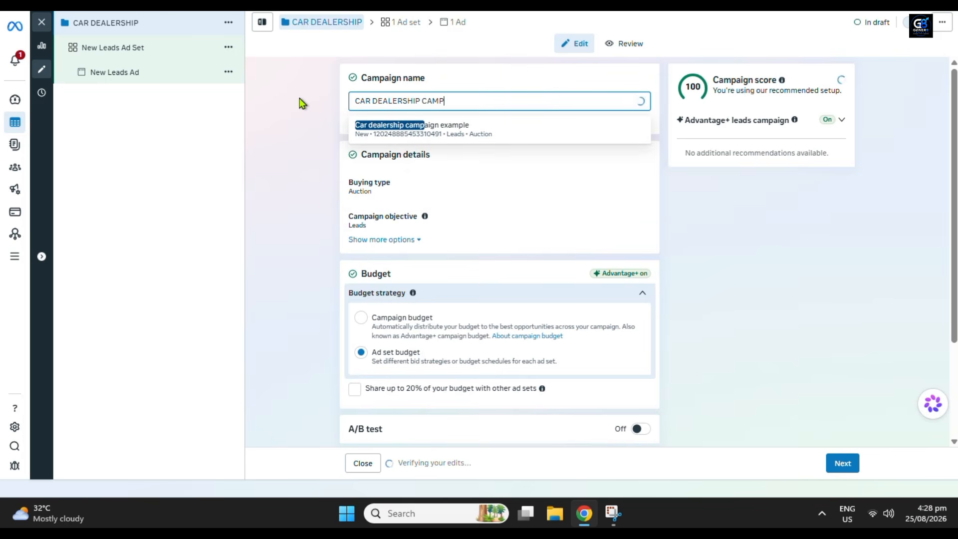
pyautogui.write('AIGN')
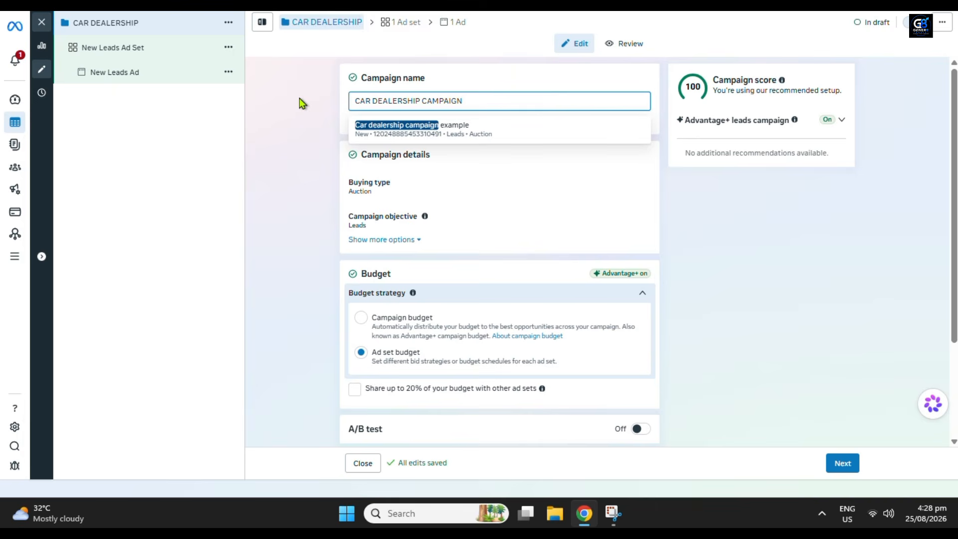
# - Try Campaign budget as the campaign's budget strategy
pyautogui.scroll(-3, 439, 242)
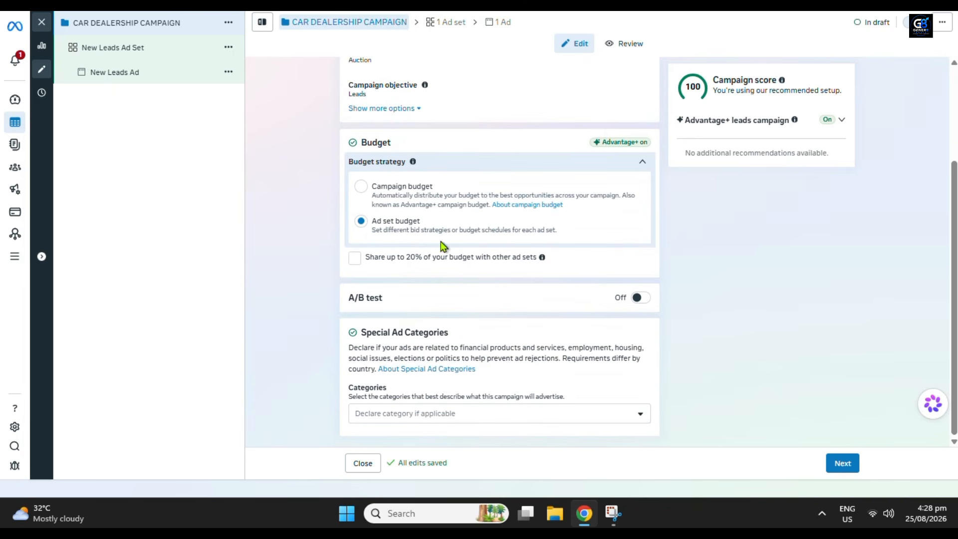
pyautogui.click(361, 186)
pyautogui.moveTo(421, 145); pyautogui.dragTo(325, 145)
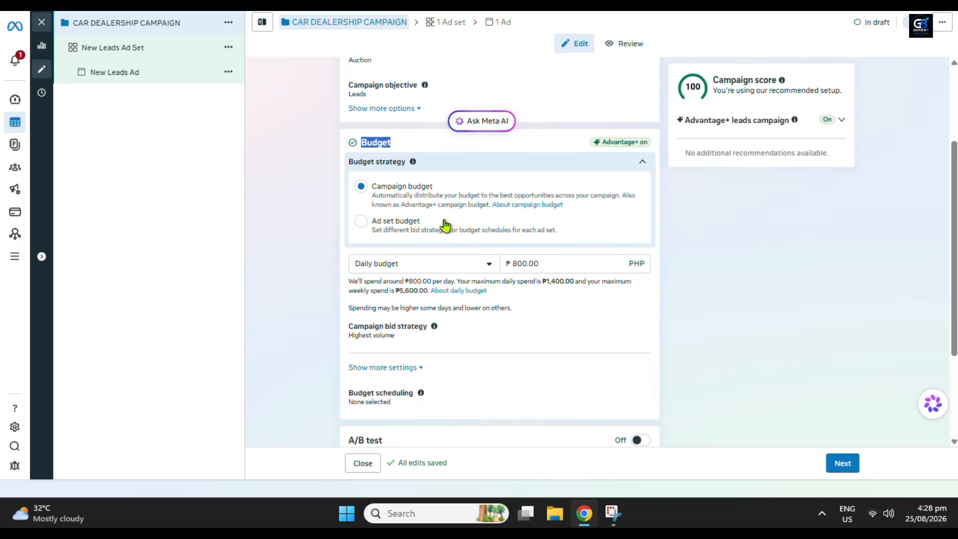
pyautogui.moveTo(572, 235); pyautogui.dragTo(349, 222)
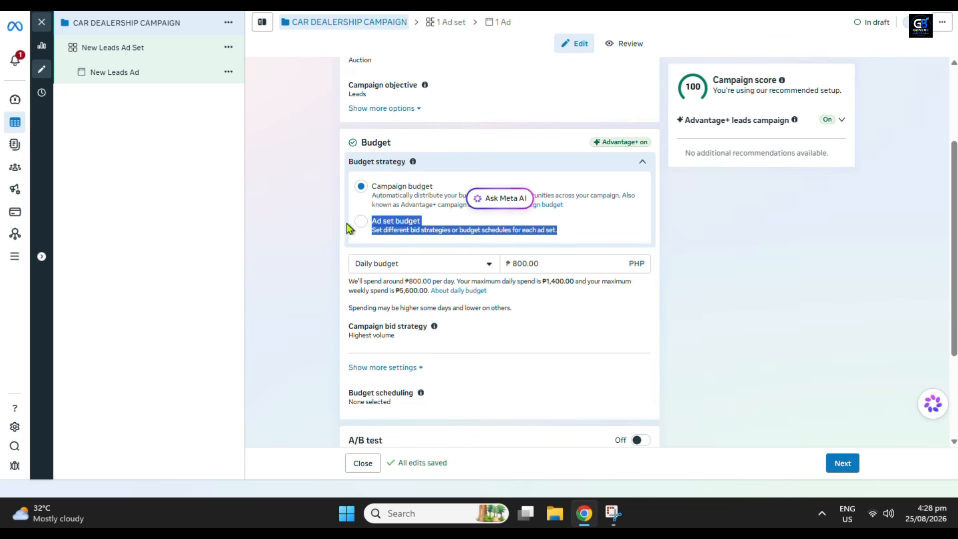
pyautogui.click(337, 226)
# - Set the campaign's budget strategy to Ad set budget and proceed to the ad set settings
pyautogui.click(361, 221)
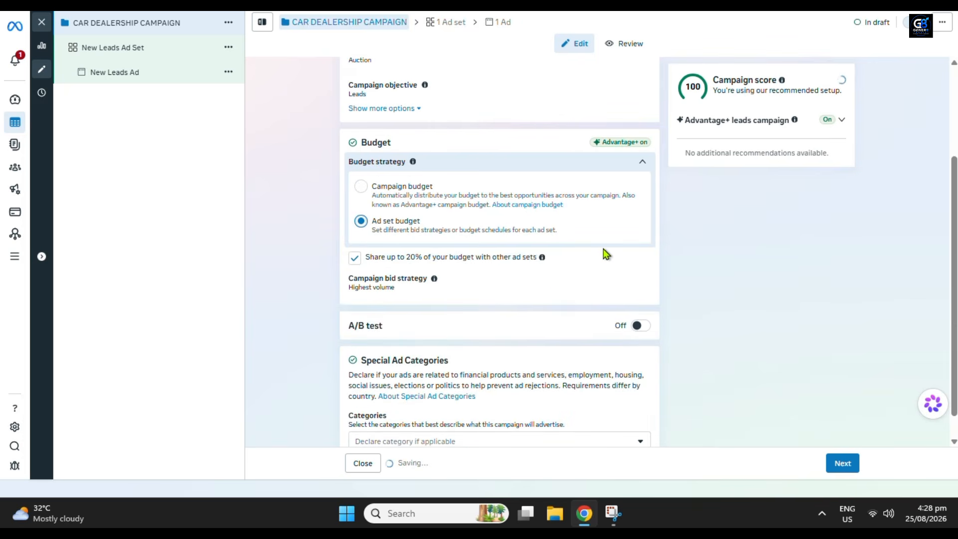
pyautogui.scroll(-1, 603, 252)
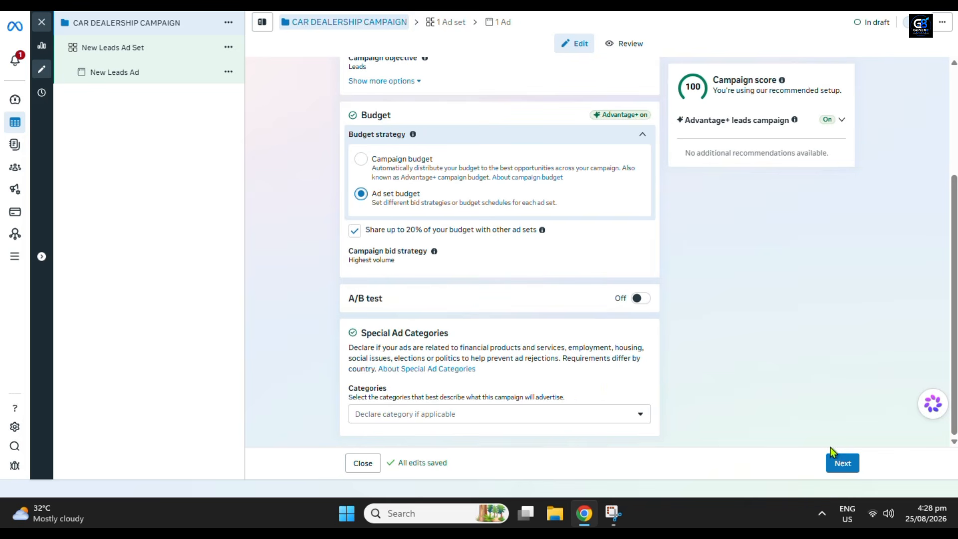
pyautogui.click(844, 463)
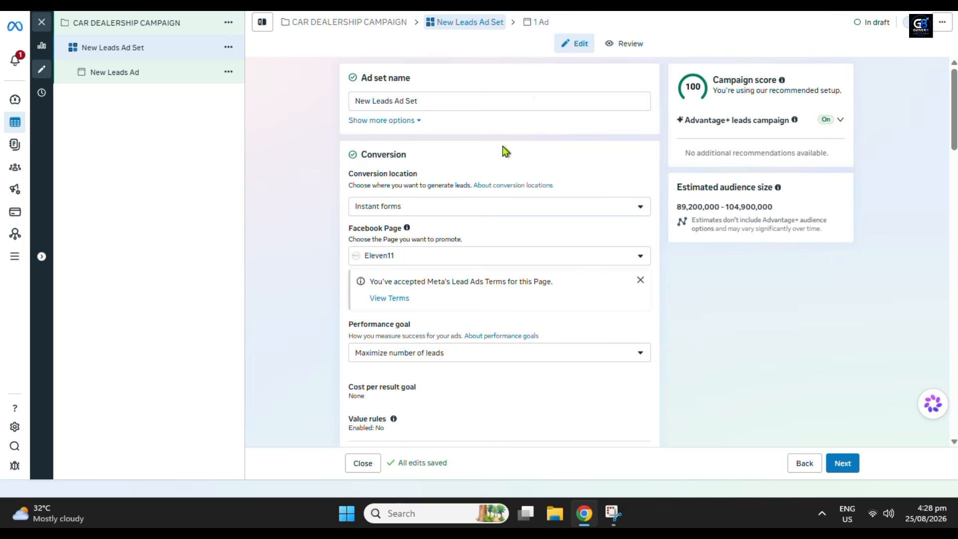
# - Rename the ad set as "CAR DEALERSHIP AD SET -"
pyautogui.tripleClick(442, 100)
pyautogui.write('CAR DELA')
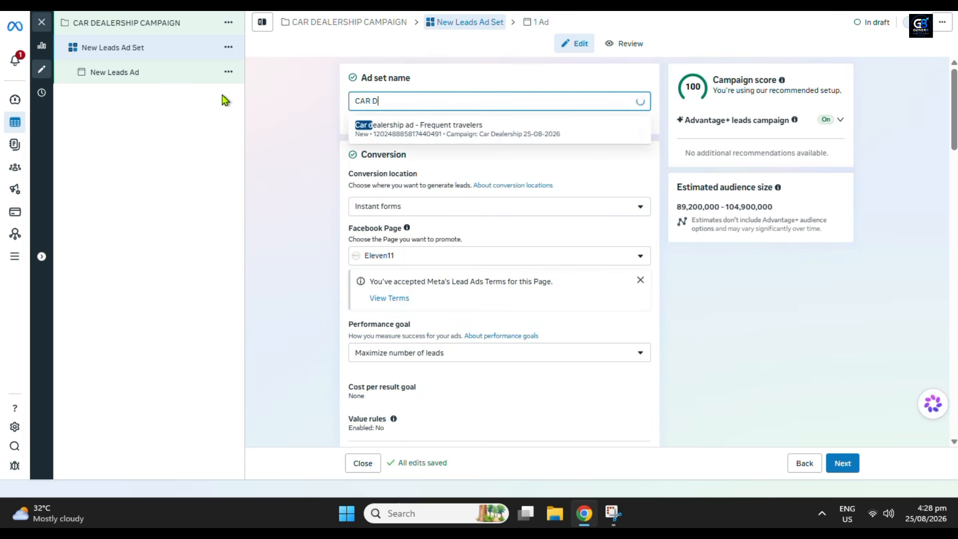
pyautogui.press('BackSpace')
pyautogui.press('BackSpace')
pyautogui.write('ALERSHIP AD STE')
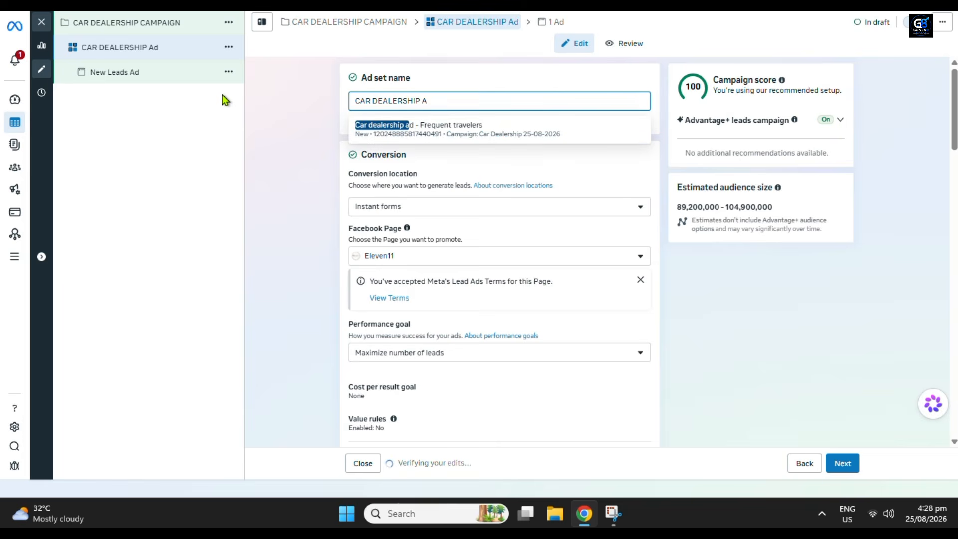
pyautogui.press('BackSpace')
pyautogui.press('BackSpace')
pyautogui.write('ET -')
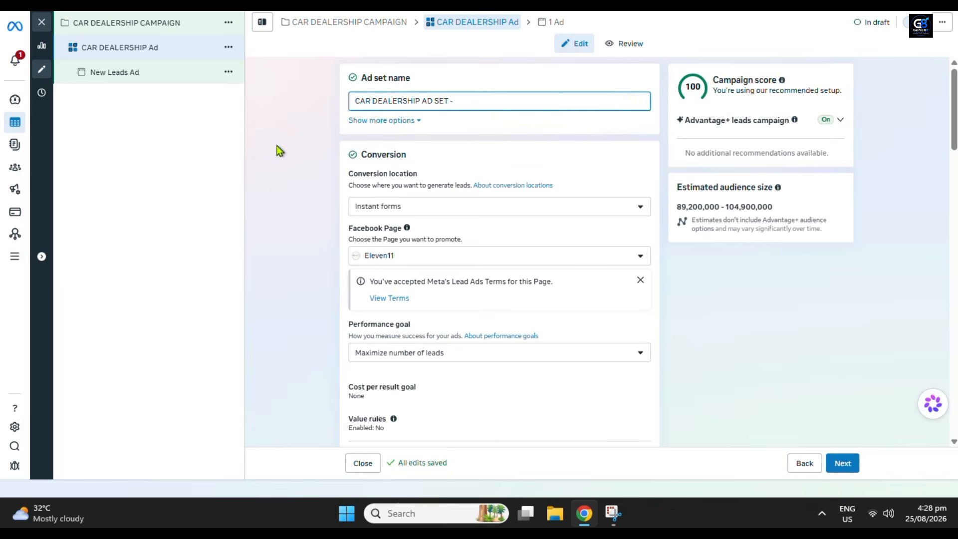
# - Review the ad set's Conversion section and the available Facebook Page choices without changing the selected page
pyautogui.moveTo(408, 153); pyautogui.dragTo(305, 159)
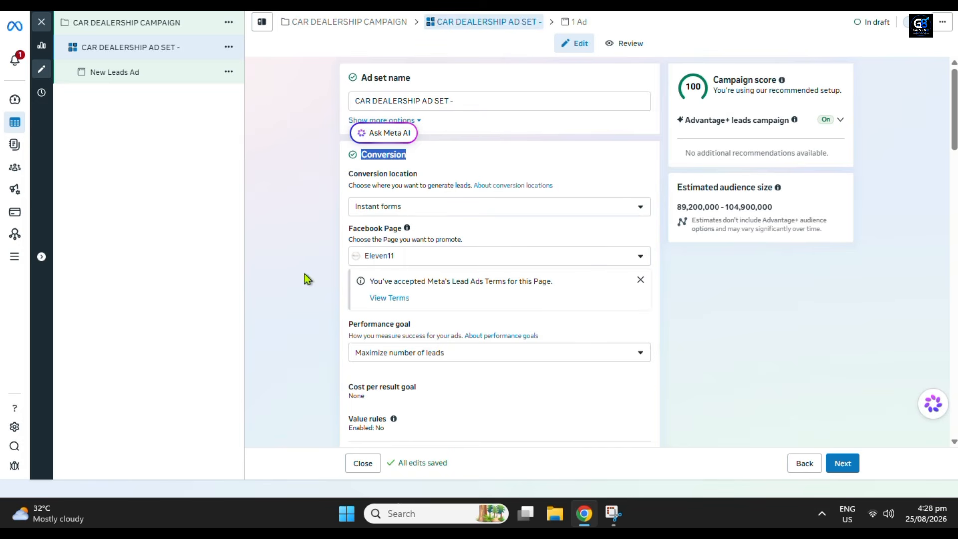
pyautogui.click(304, 210)
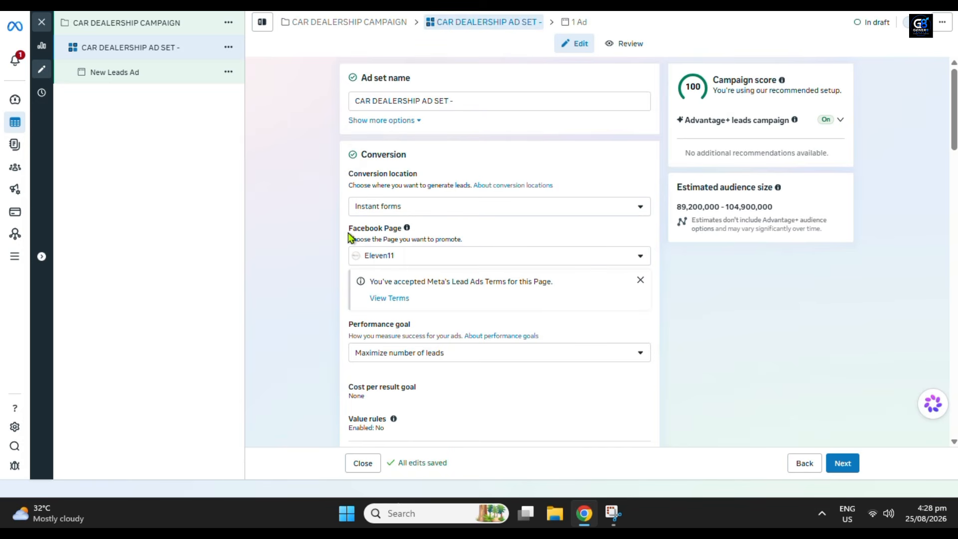
pyautogui.moveTo(349, 233); pyautogui.dragTo(402, 229)
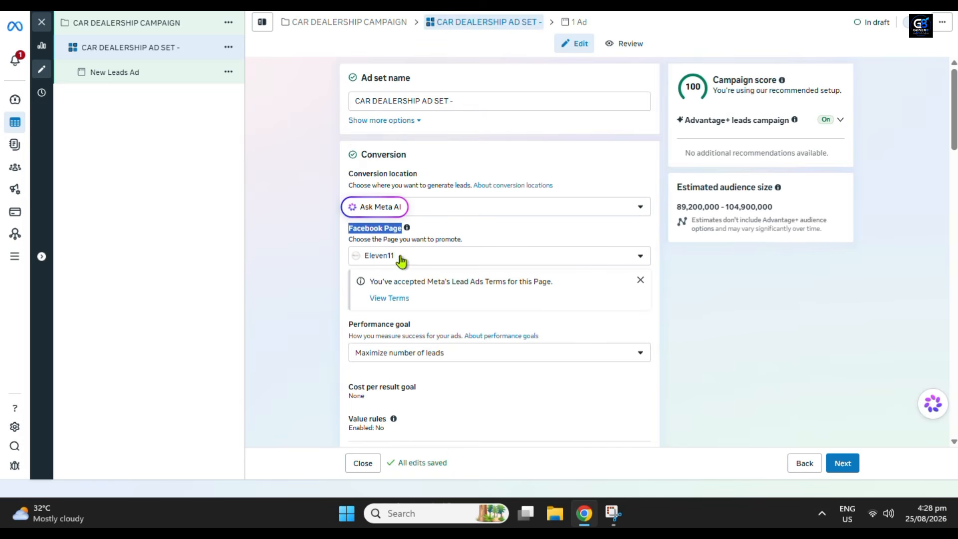
pyautogui.click(512, 262)
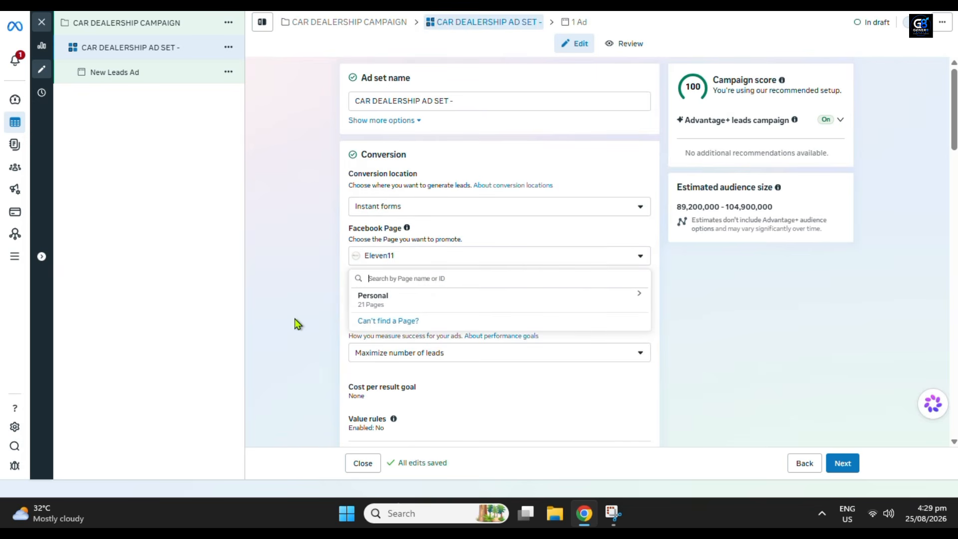
pyautogui.click(298, 324)
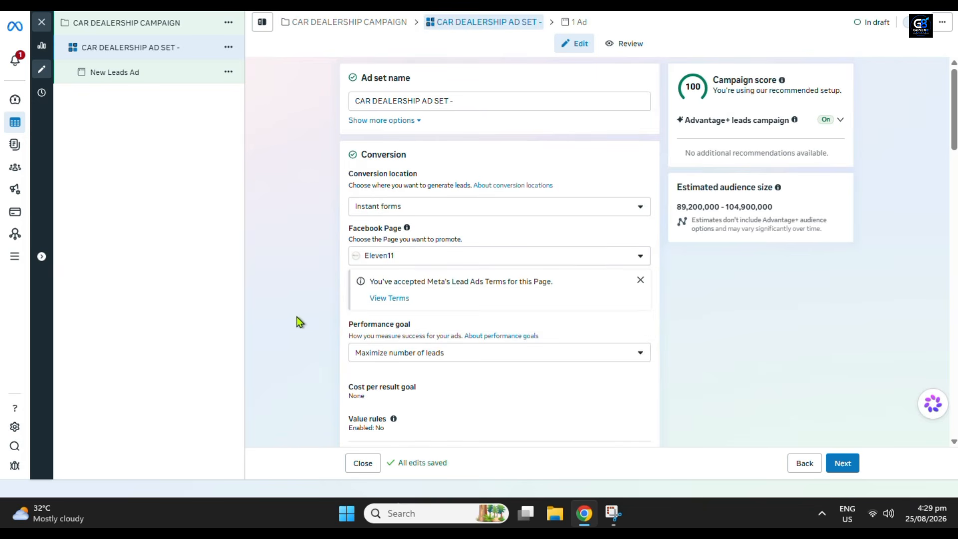
# - Choose Maximize number of leads as the ad set's performance goal
pyautogui.scroll(-3, 353, 266)
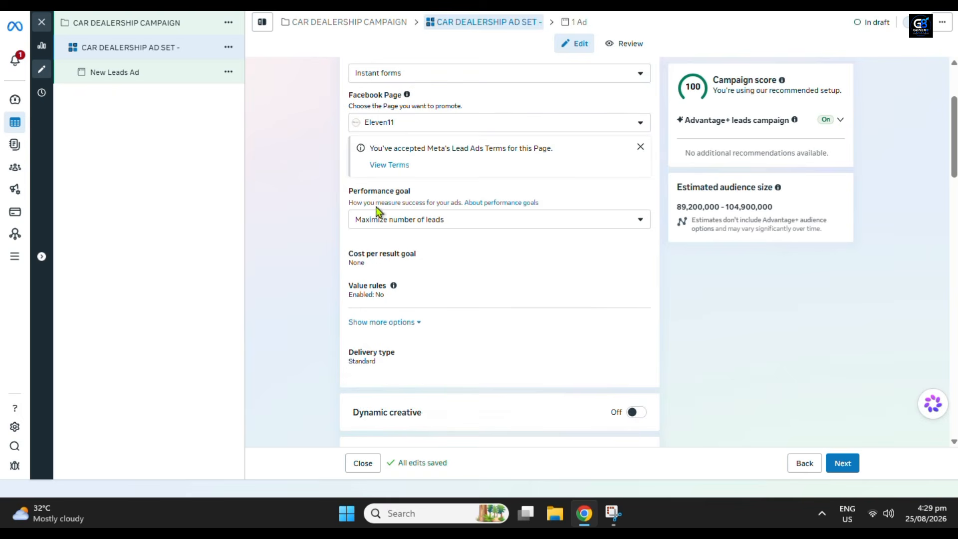
pyautogui.moveTo(427, 193); pyautogui.dragTo(345, 192)
pyautogui.click(307, 244)
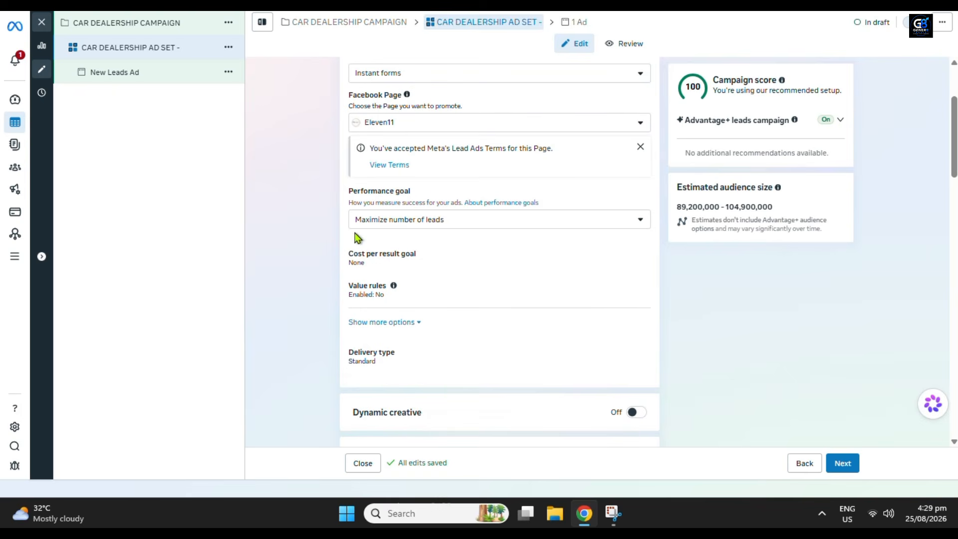
pyautogui.click(457, 228)
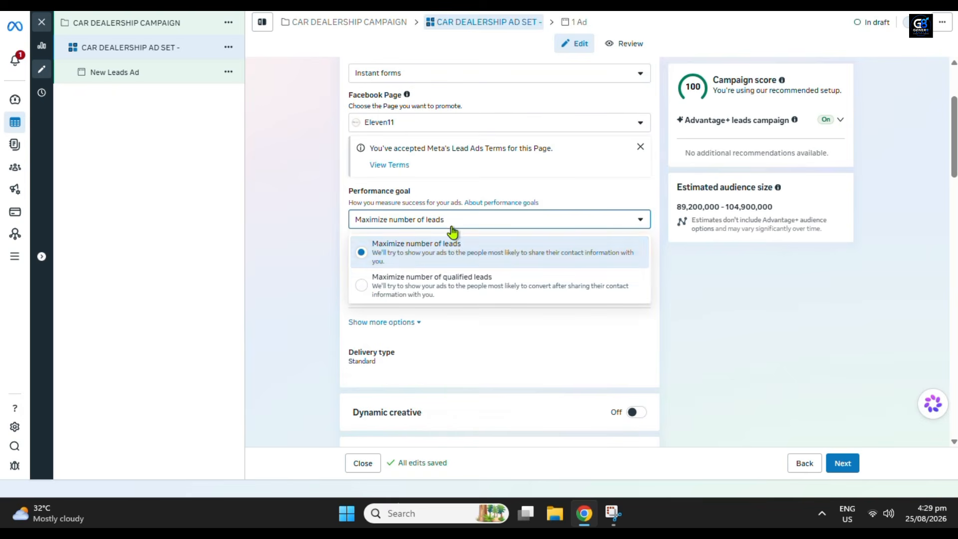
pyautogui.click(445, 255)
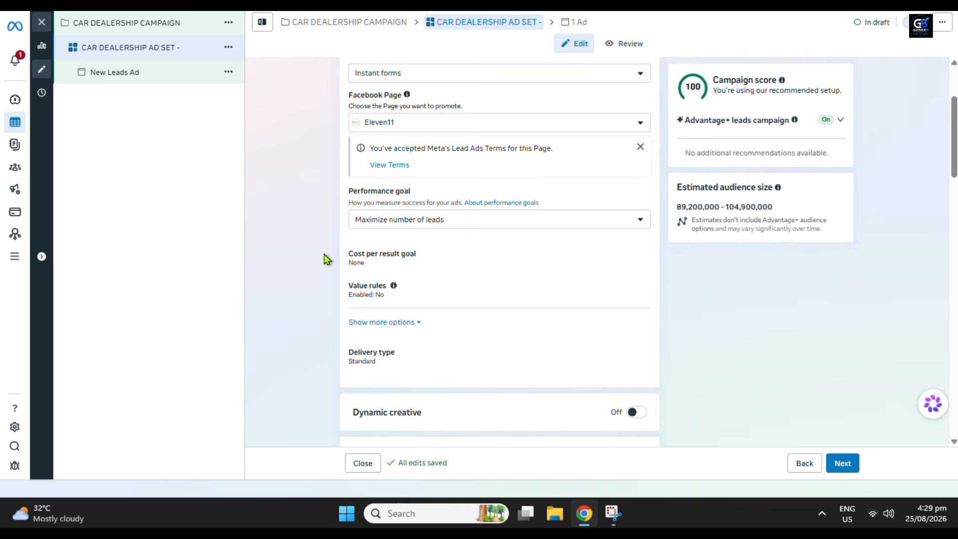
# - Use a daily budget for the ad set and set its amount to ₱250
pyautogui.scroll(-7, 325, 254)
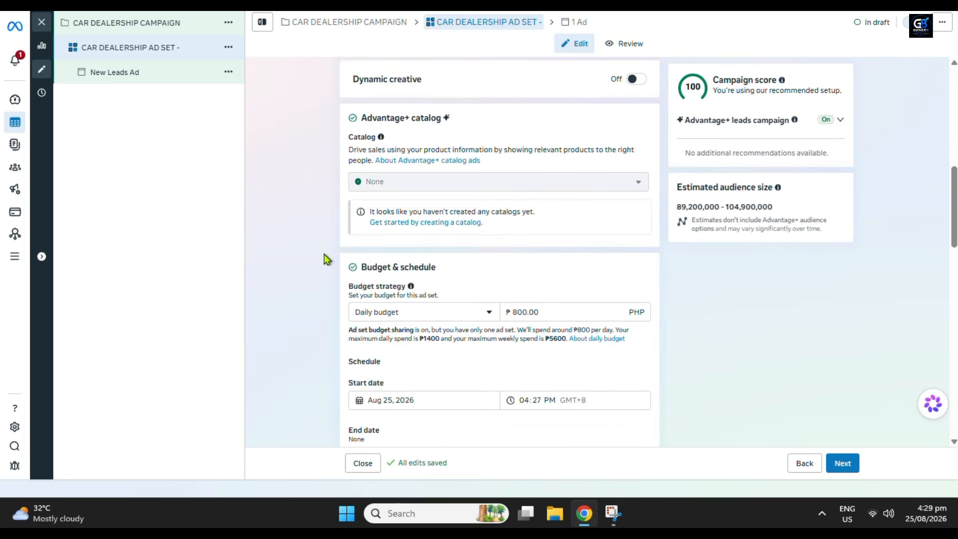
pyautogui.scroll(-3, 324, 254)
pyautogui.moveTo(449, 134); pyautogui.dragTo(352, 140)
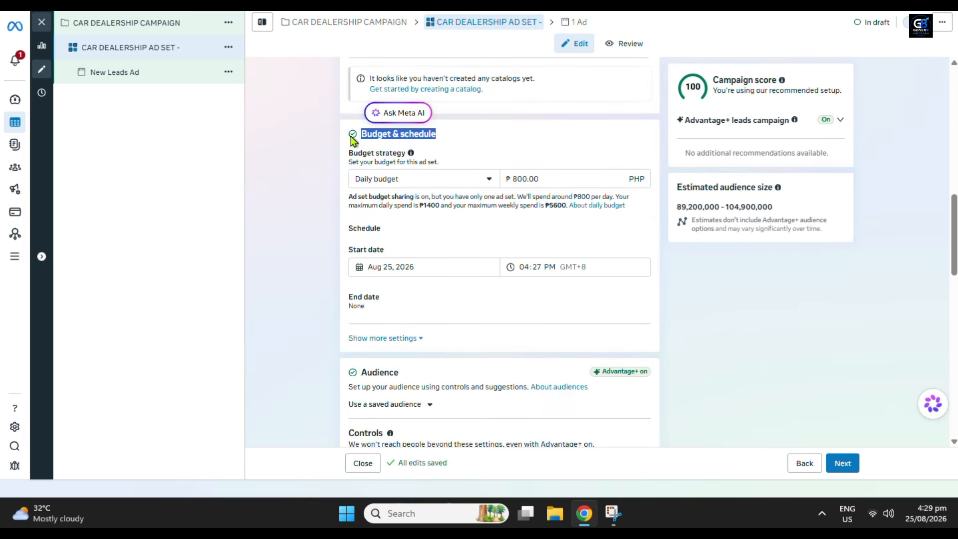
pyautogui.click(294, 197)
pyautogui.click(379, 178)
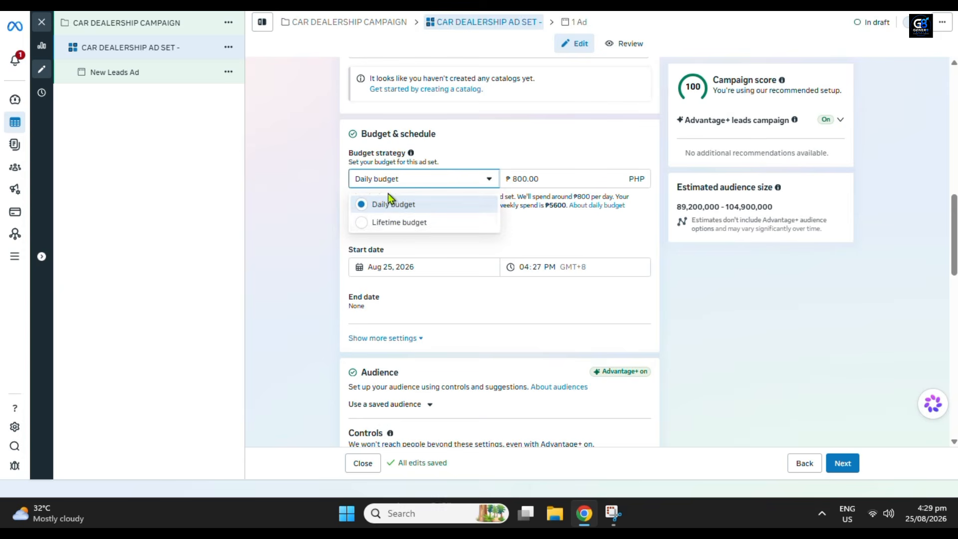
pyautogui.click(393, 203)
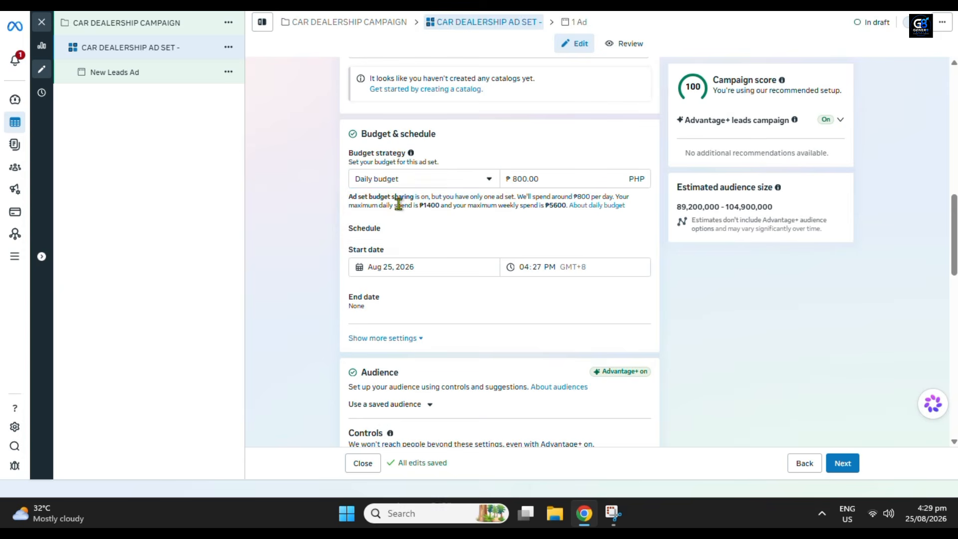
pyautogui.click(570, 178)
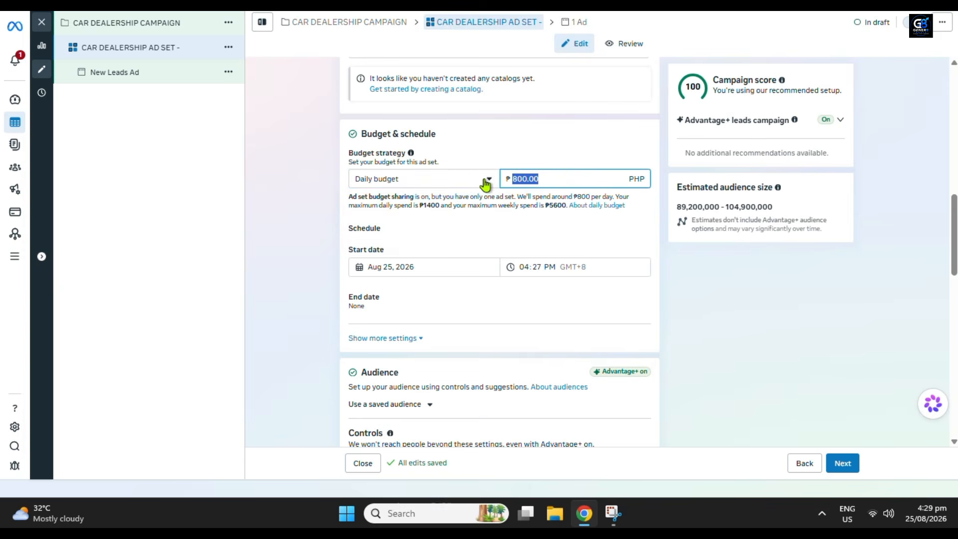
pyautogui.write('250')
pyautogui.click(327, 215)
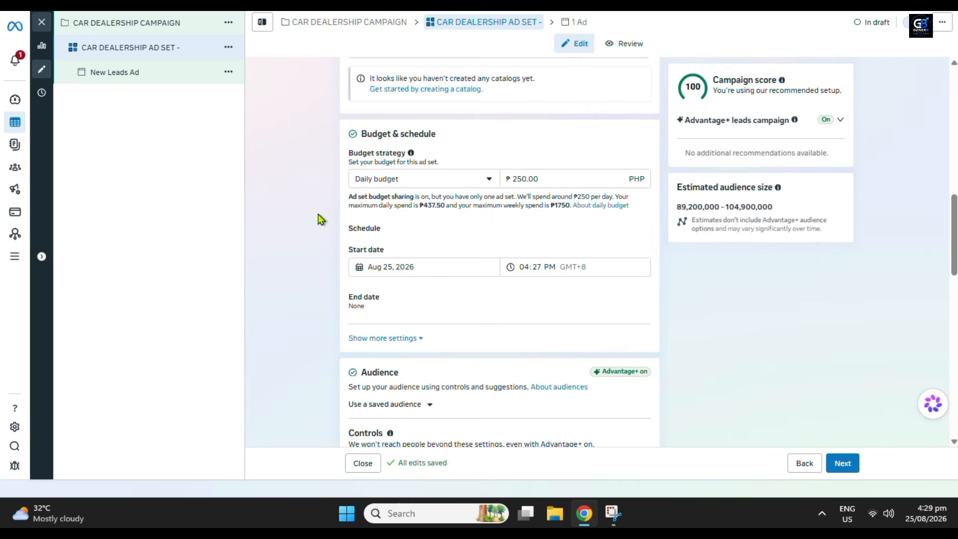
# - Schedule the ad set to start on Aug 26, 2026 at 12:00 AM, without setting an end date
pyautogui.scroll(-1, 319, 213)
pyautogui.moveTo(404, 183); pyautogui.dragTo(335, 184)
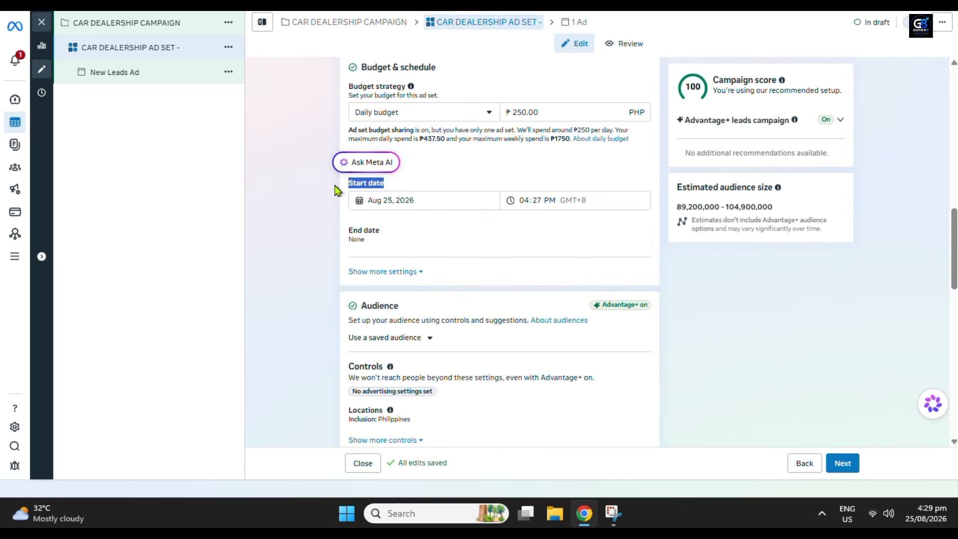
pyautogui.click(329, 220)
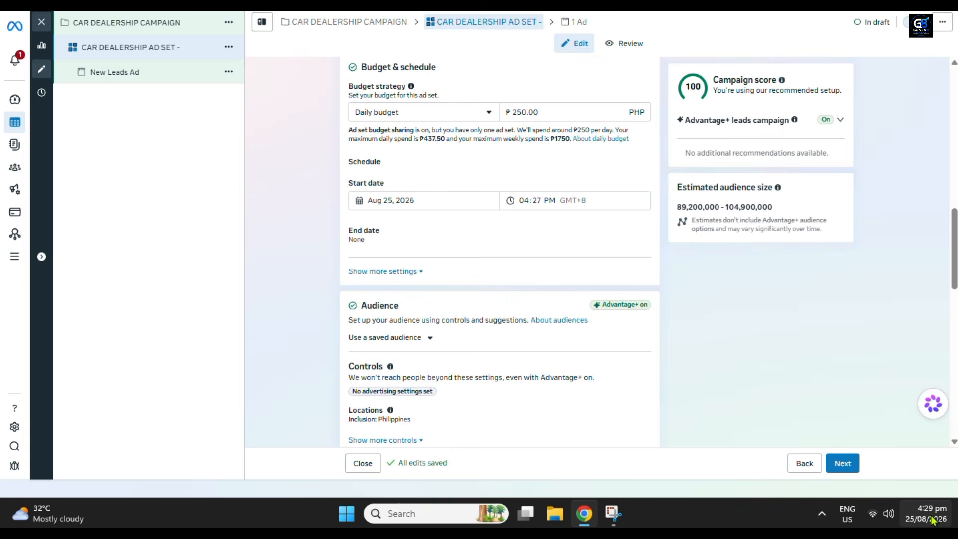
pyautogui.click(423, 203)
pyautogui.click(418, 319)
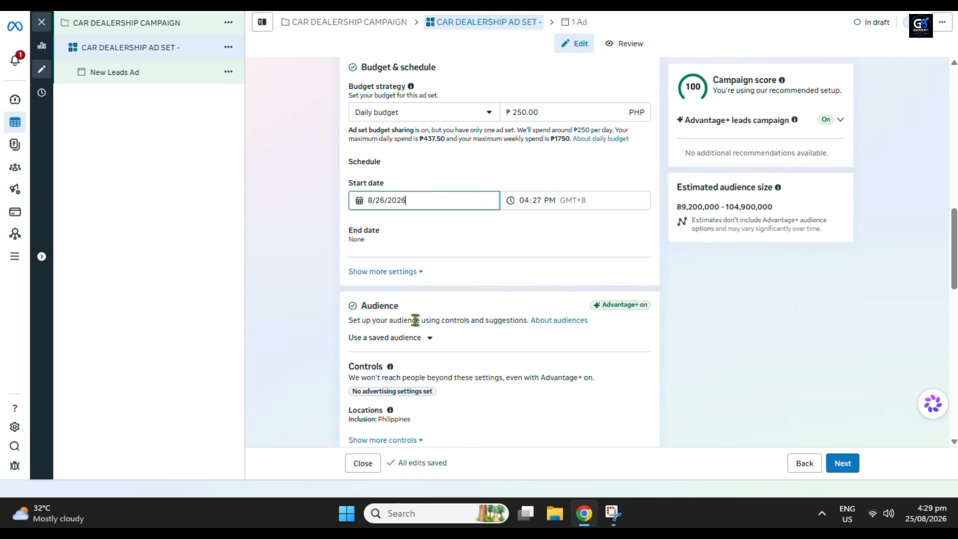
pyautogui.click(522, 200)
pyautogui.write('12:')
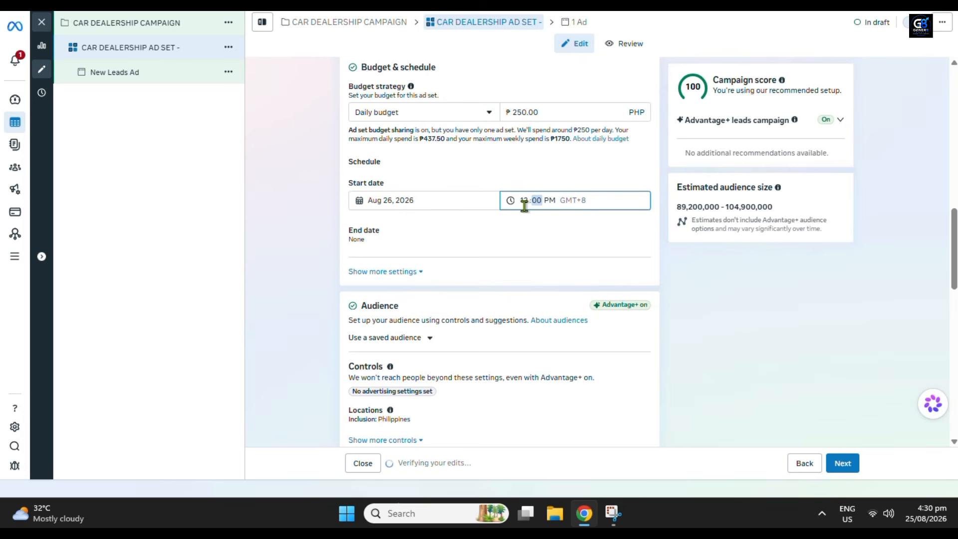
pyautogui.write('00a')
pyautogui.click(536, 228)
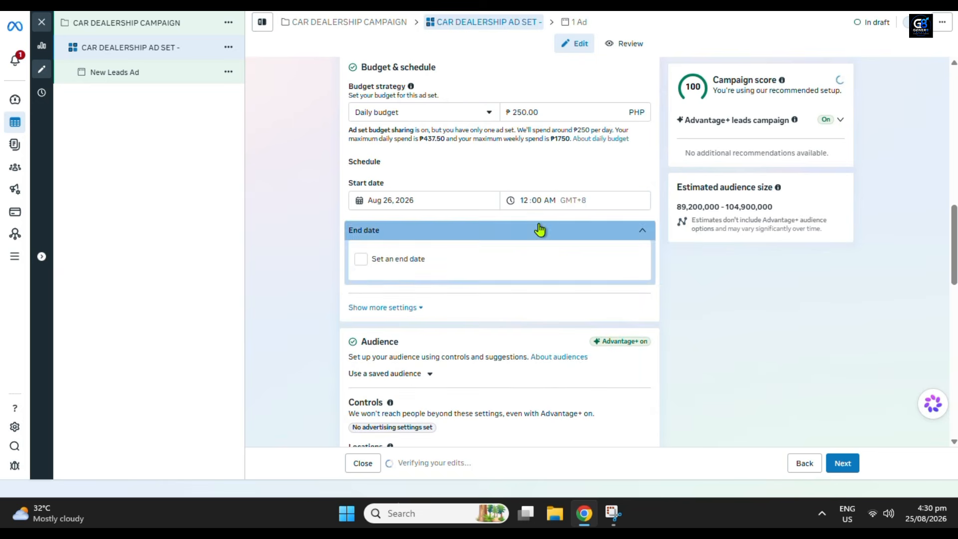
pyautogui.click(540, 229)
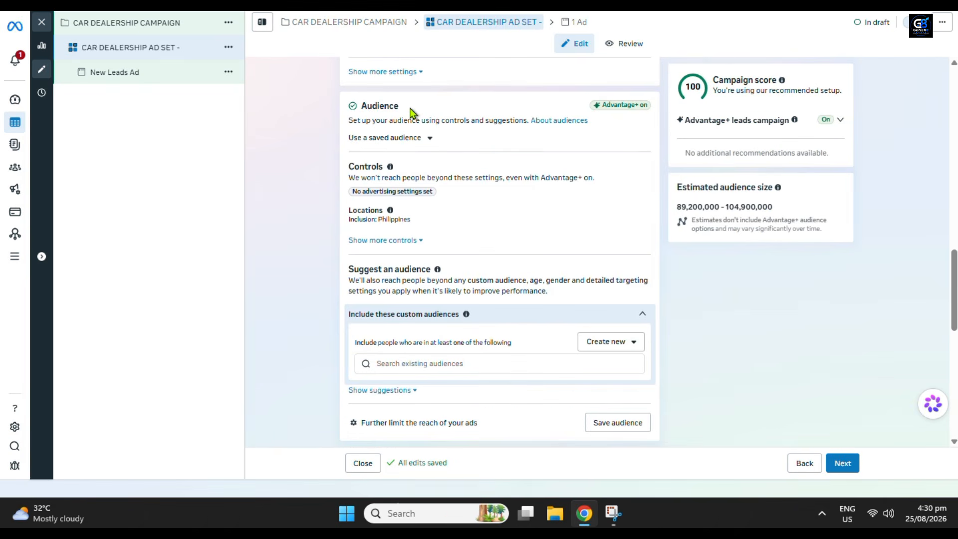
# - Show the additional audience controls and set the minimum age to 25
pyautogui.moveTo(412, 106); pyautogui.dragTo(328, 116)
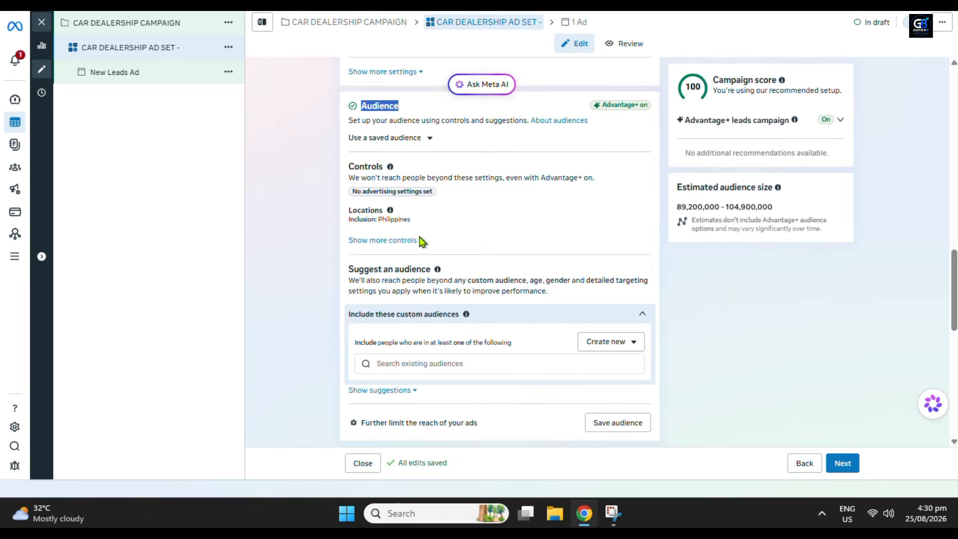
pyautogui.click(406, 241)
pyautogui.scroll(-2, 459, 240)
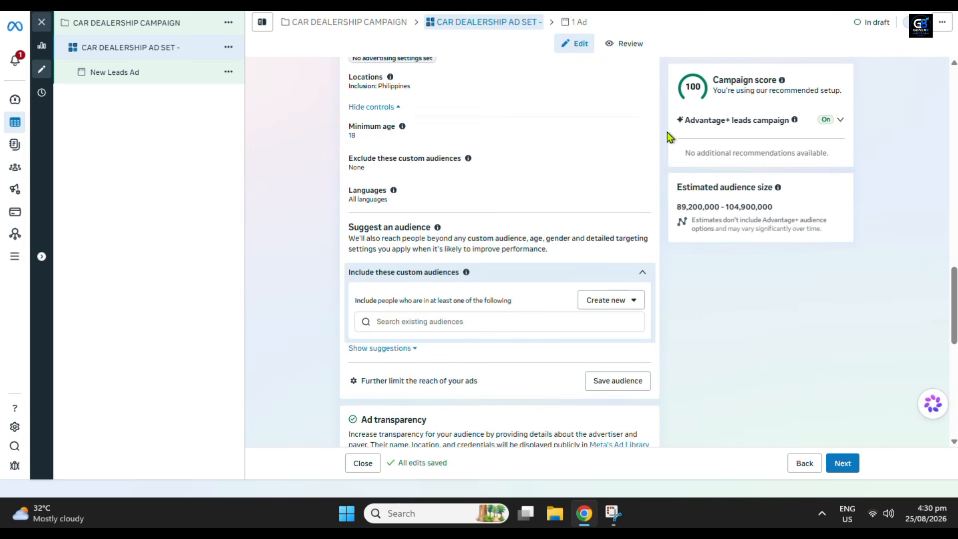
pyautogui.click(644, 134)
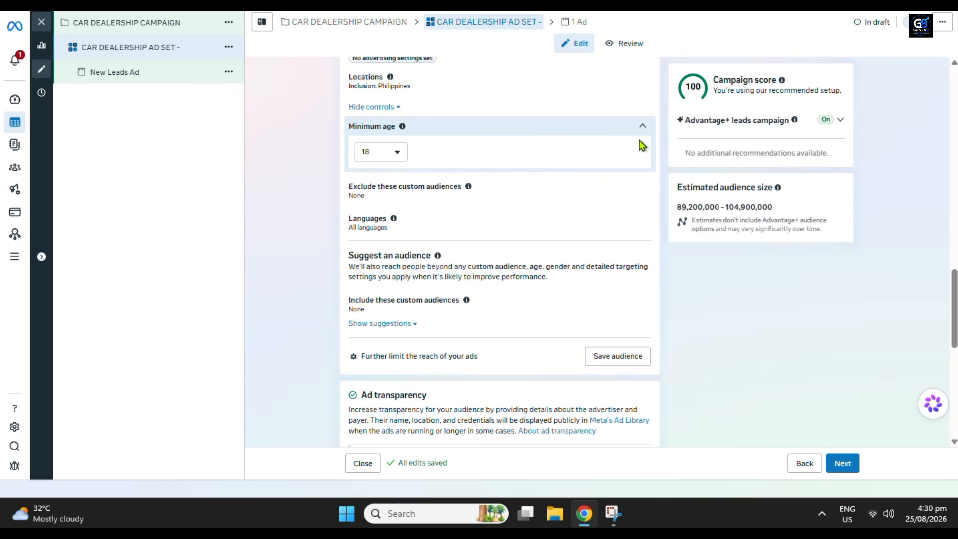
pyautogui.click(370, 155)
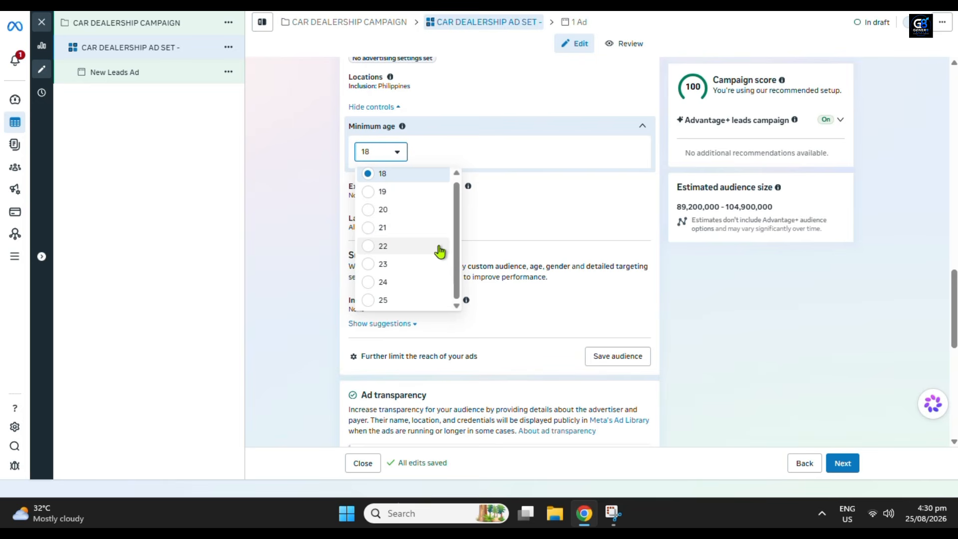
pyautogui.click(424, 301)
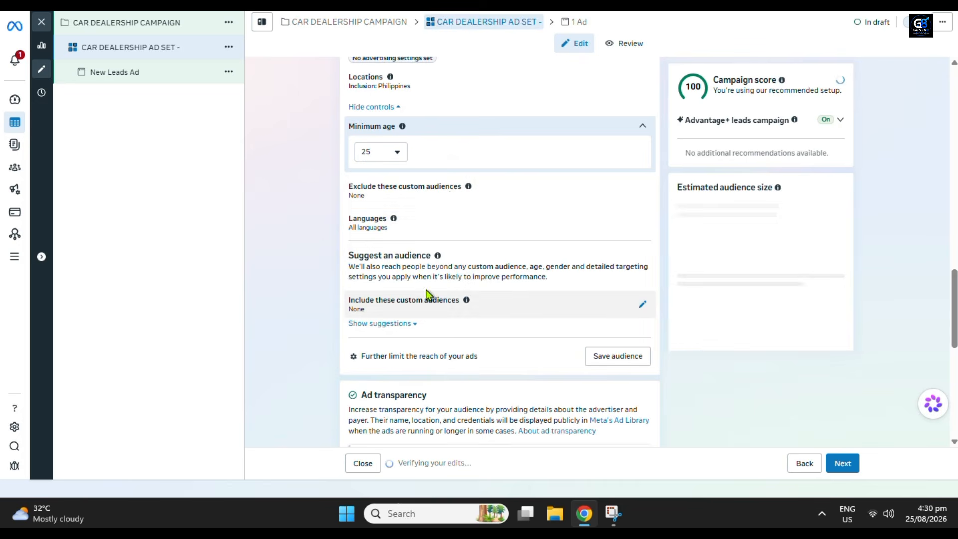
# - Show the audience suggestions, set the suggested age range to 25–50 and leave the gender at All
pyautogui.scroll(-1, 487, 196)
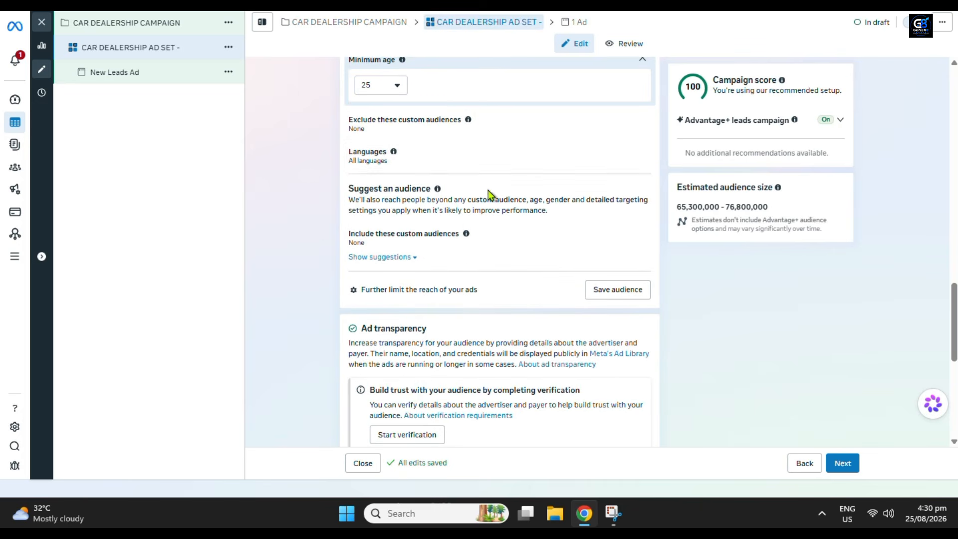
pyautogui.scroll(-1, 572, 165)
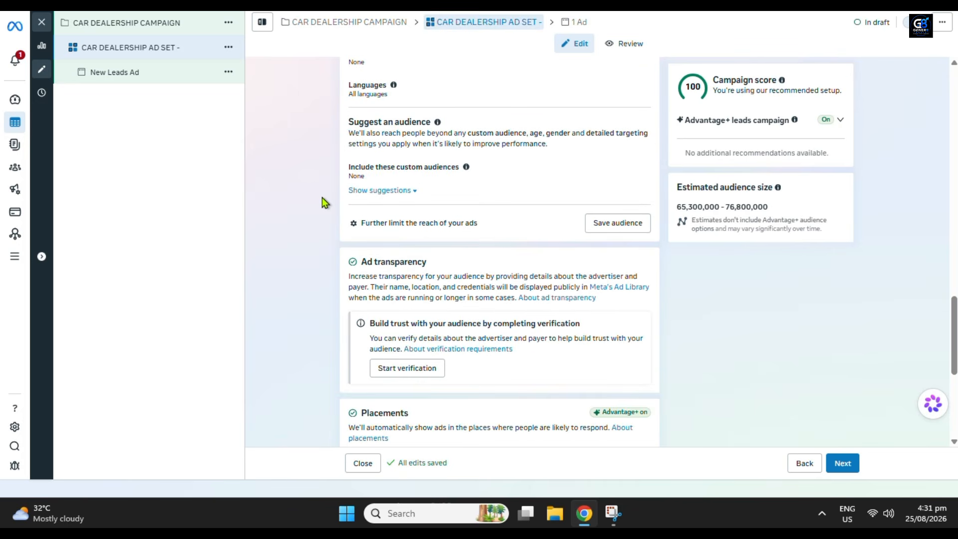
pyautogui.click(404, 194)
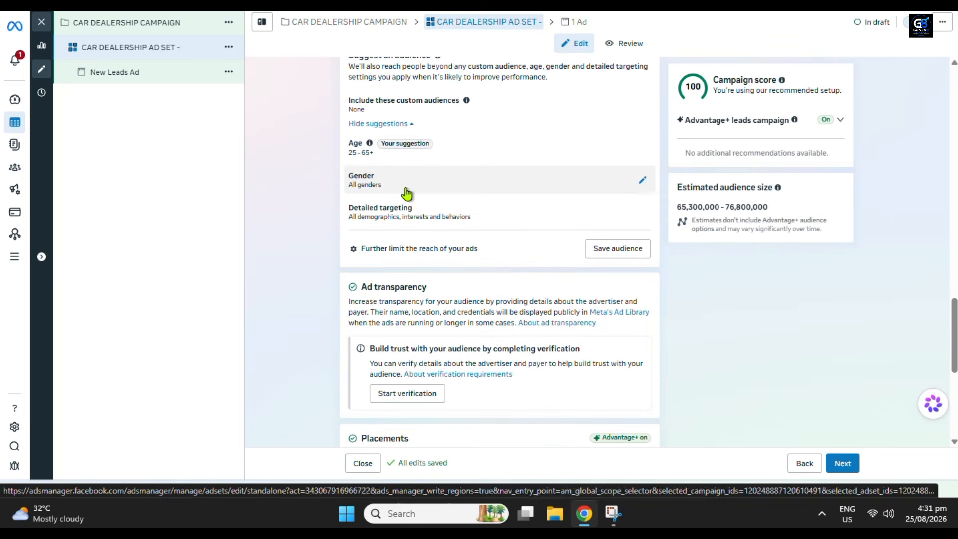
pyautogui.moveTo(348, 148); pyautogui.dragTo(381, 149)
pyautogui.click(337, 152)
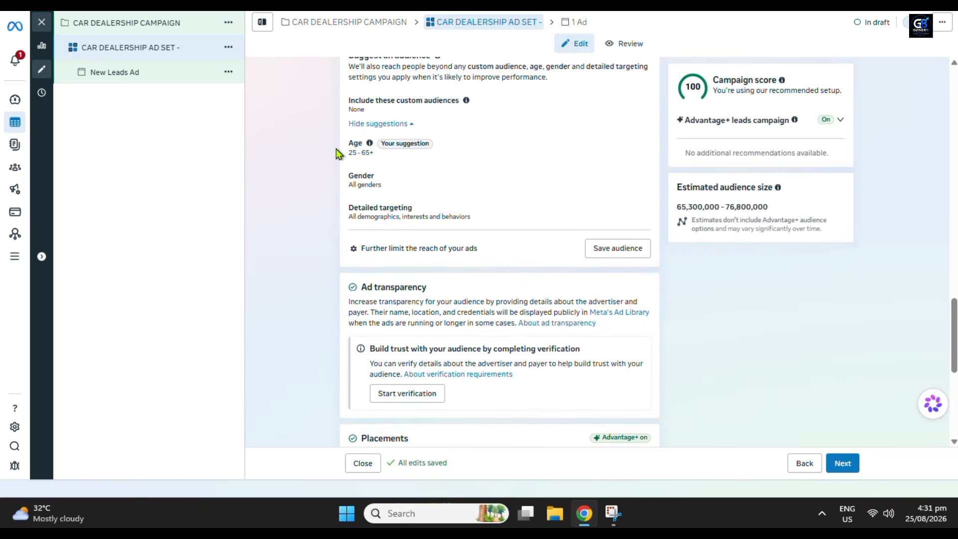
pyautogui.click(641, 148)
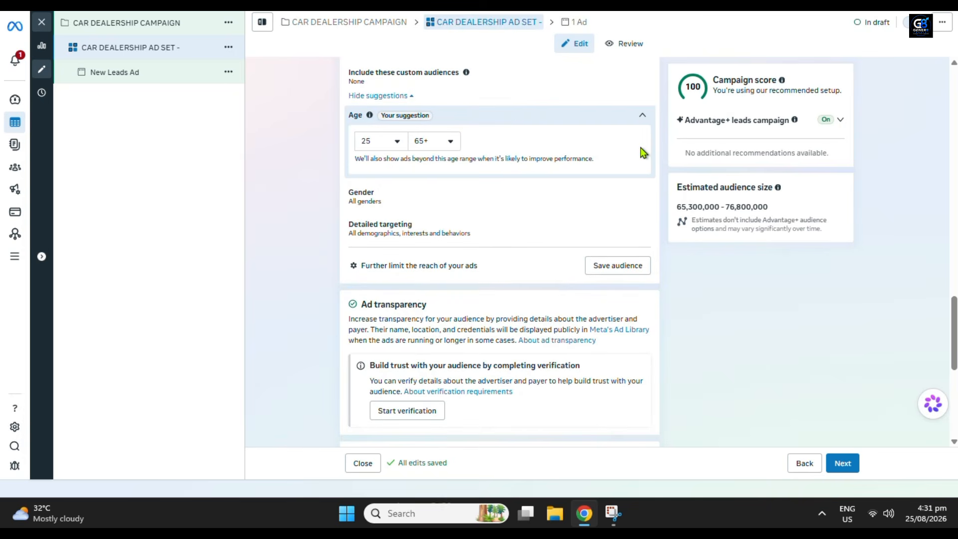
pyautogui.click(383, 145)
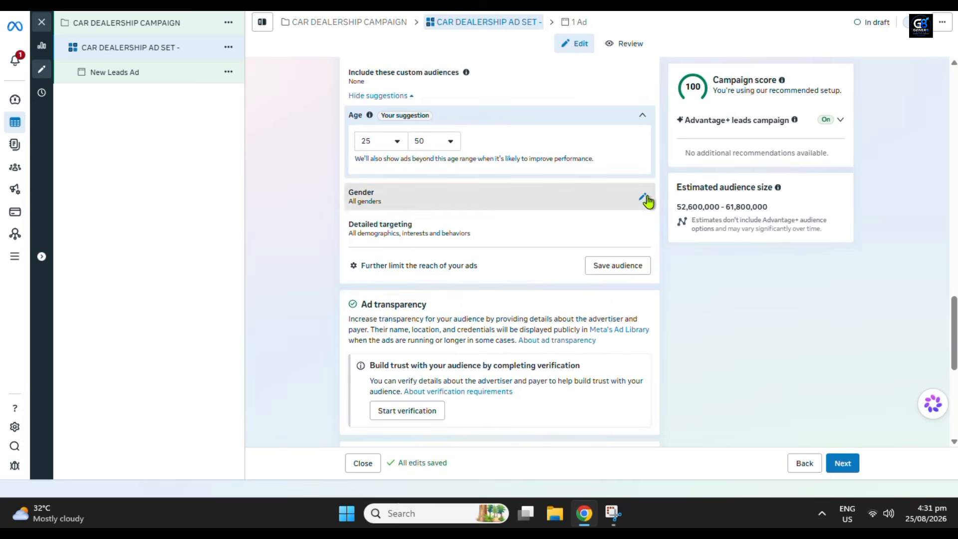
pyautogui.click(645, 197)
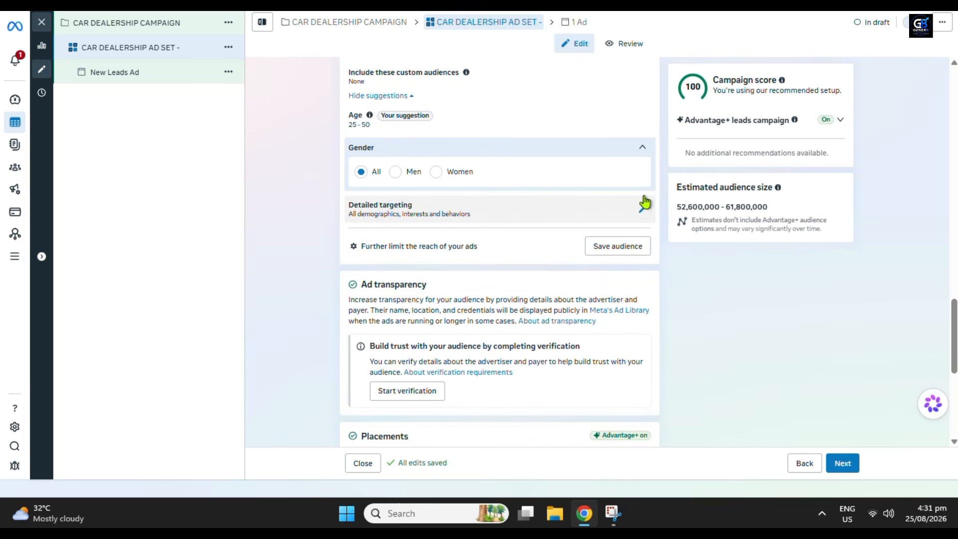
pyautogui.click(645, 149)
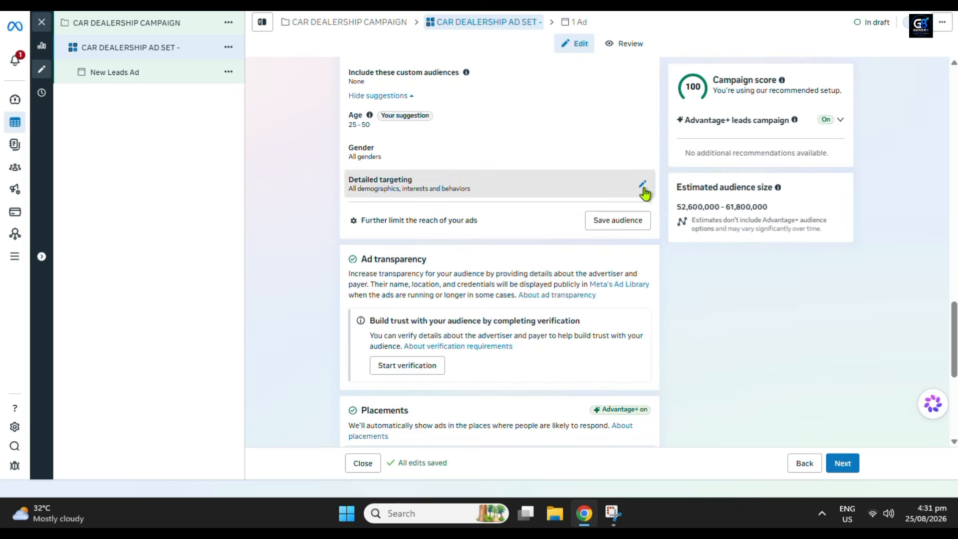
# - Search the detailed targeting for "Frequent traveler" and include the Frequent Travelers behavior
pyautogui.click(642, 184)
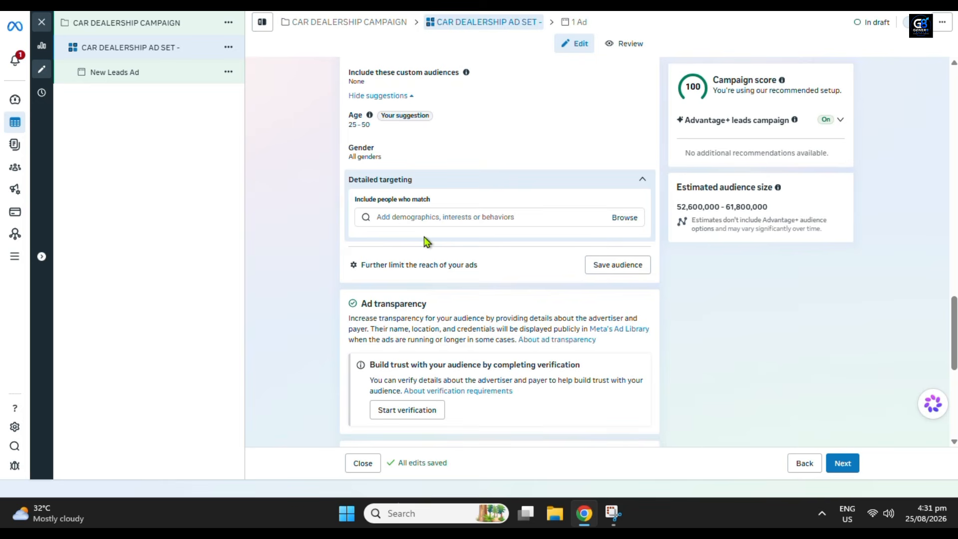
pyautogui.click(429, 215)
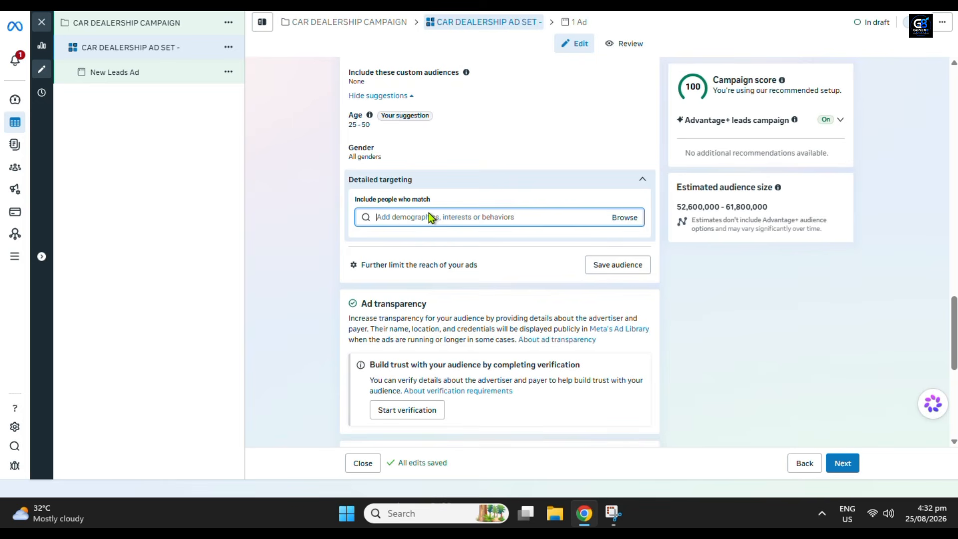
pyautogui.write('Freqyu')
pyautogui.press('BackSpace')
pyautogui.press('BackSpace')
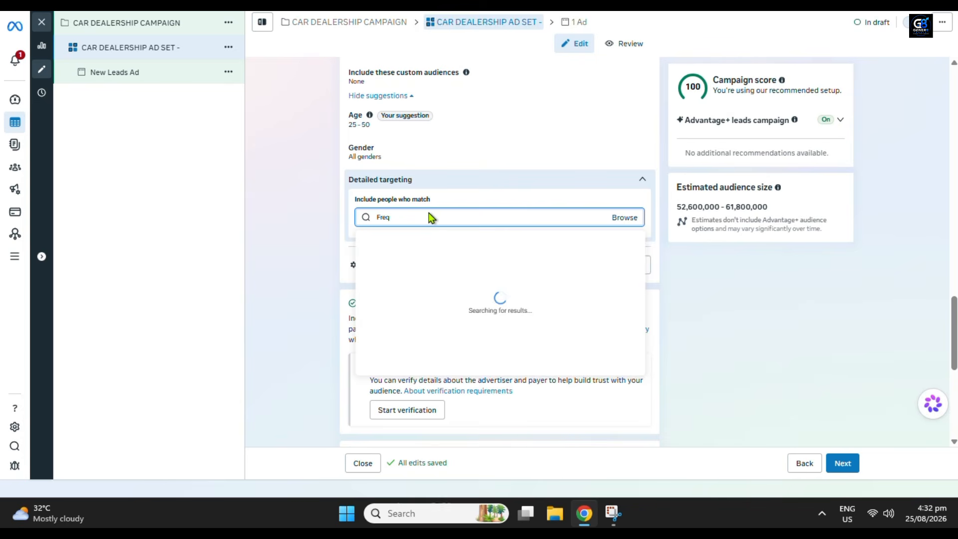
pyautogui.write('uent traveler')
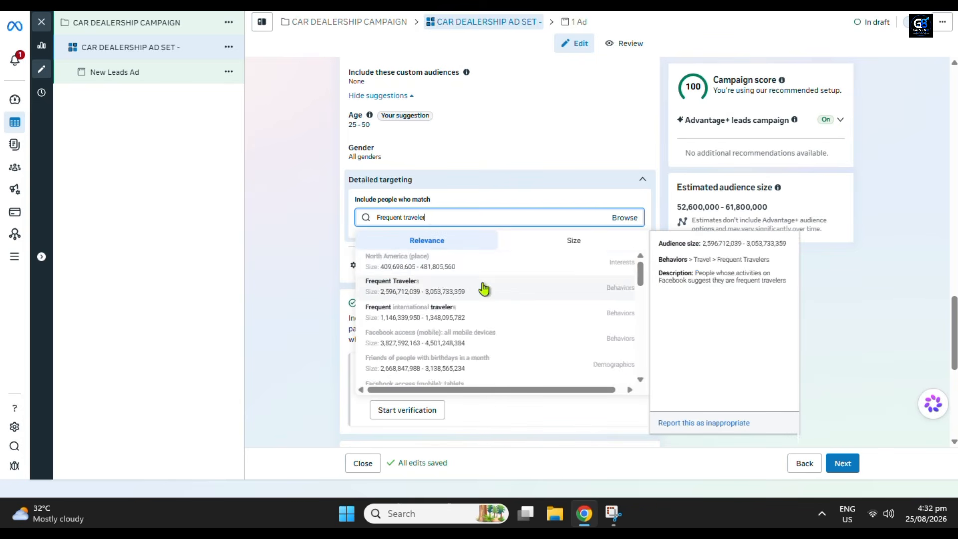
pyautogui.click(485, 288)
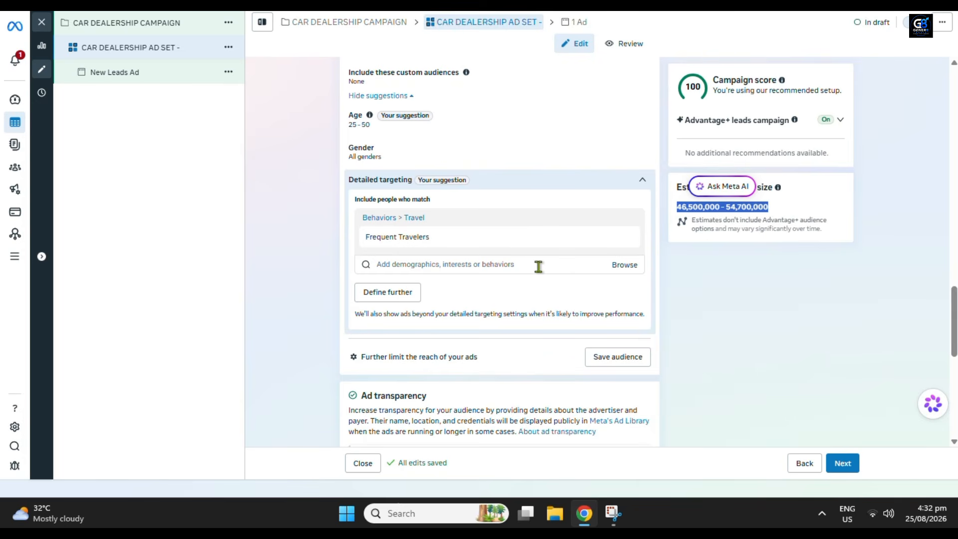
# - Add the suggested Engaged Shoppers behavior to the detailed targeting
pyautogui.click(538, 266)
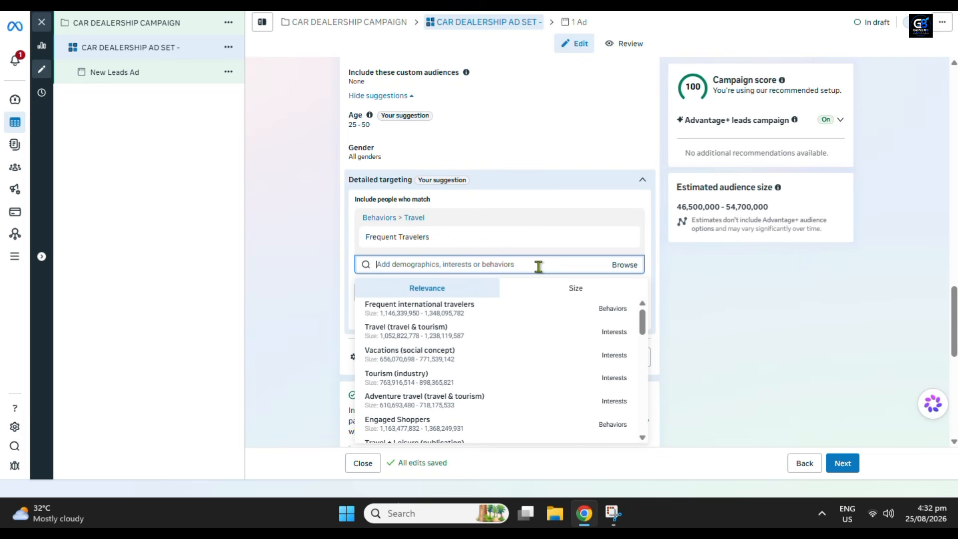
pyautogui.moveTo(491, 405)
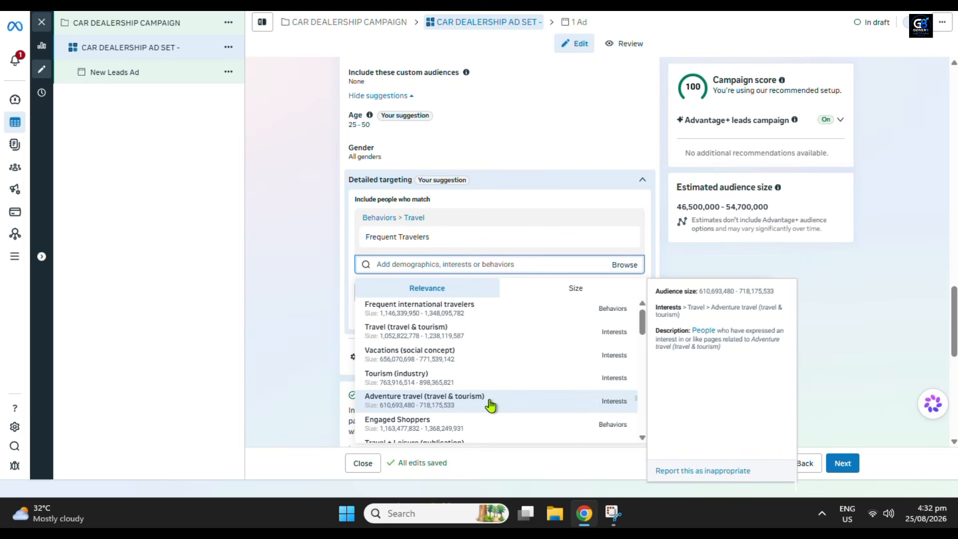
pyautogui.moveTo(481, 431)
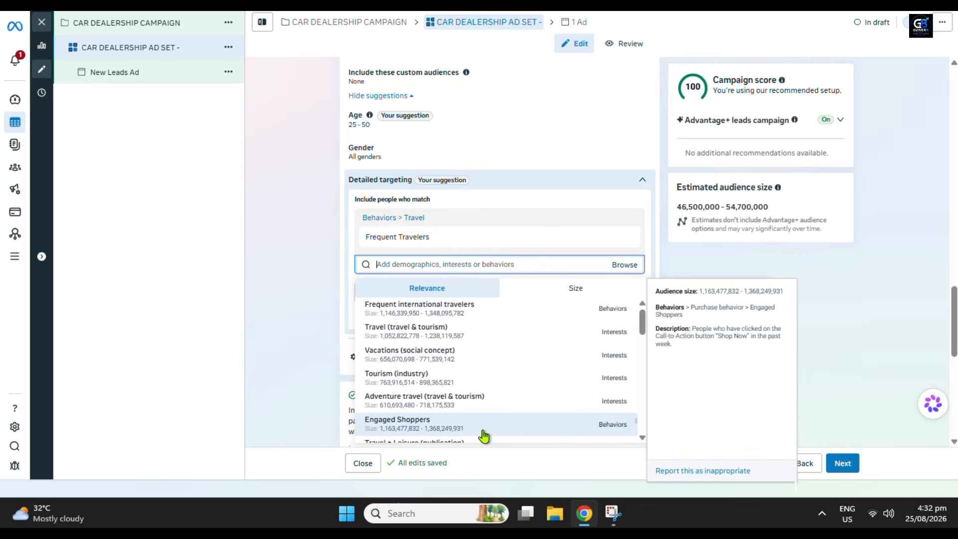
pyautogui.click(511, 431)
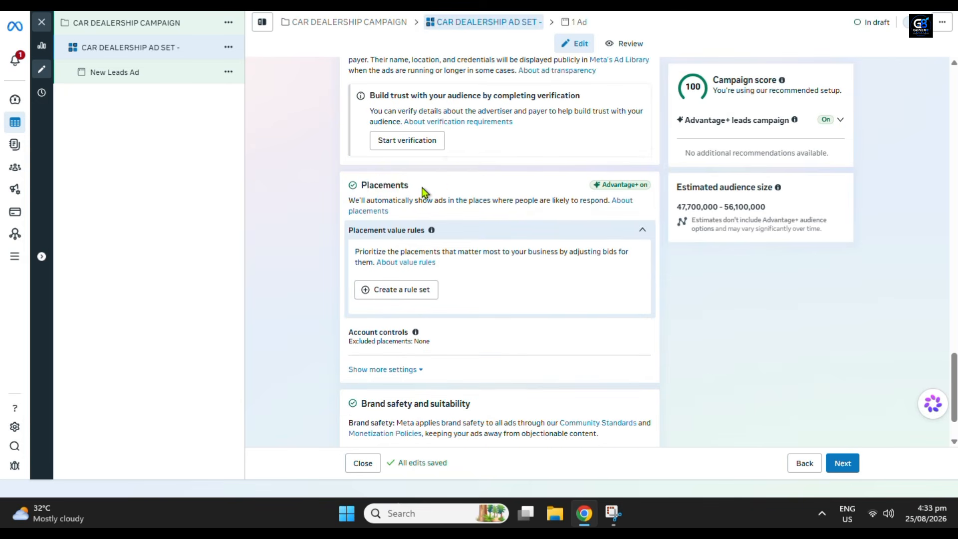
# - Show the additional settings in the ad set's Placements section
pyautogui.moveTo(421, 186); pyautogui.dragTo(333, 195)
pyautogui.click(276, 277)
pyautogui.click(414, 370)
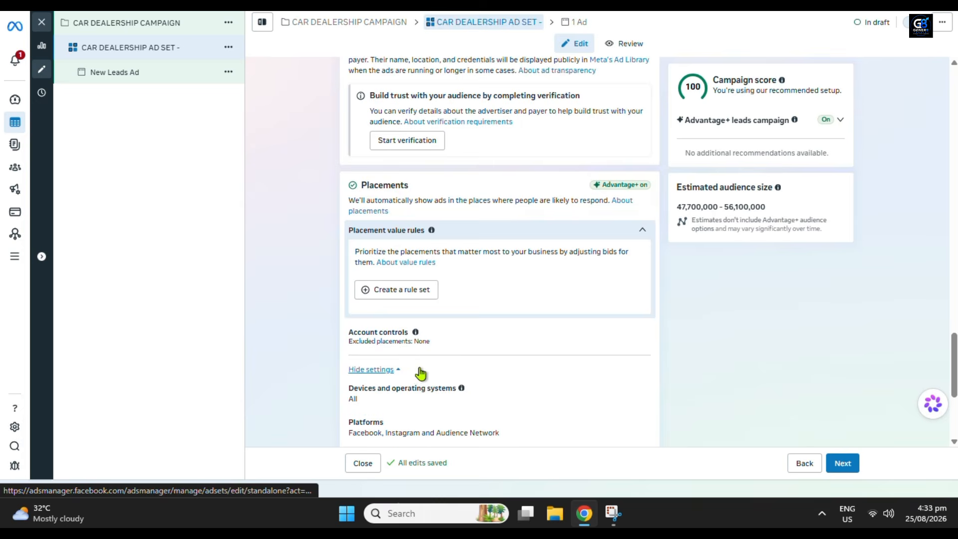
# - Limit the ad set's platforms to Facebook by deselecting Instagram and Audience Network
pyautogui.scroll(-4, 500, 351)
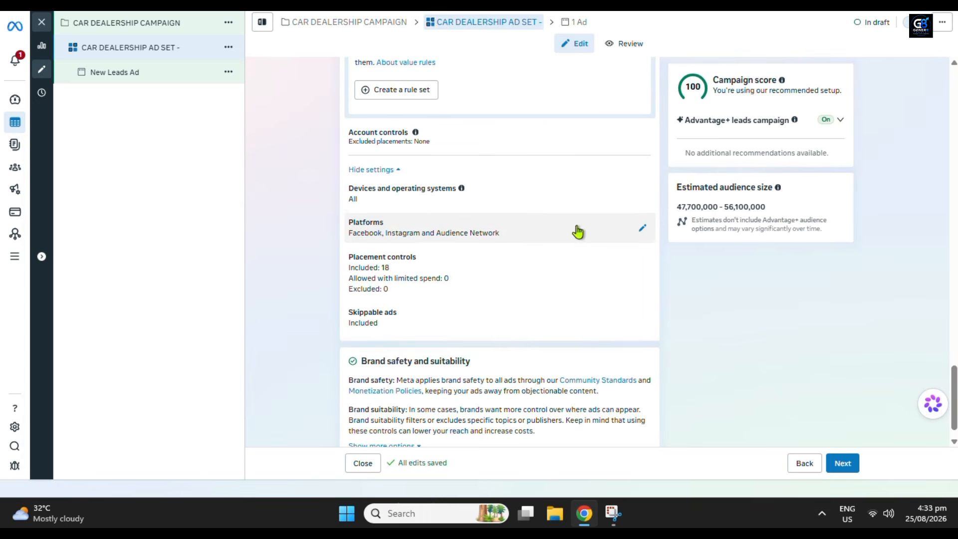
pyautogui.click(642, 230)
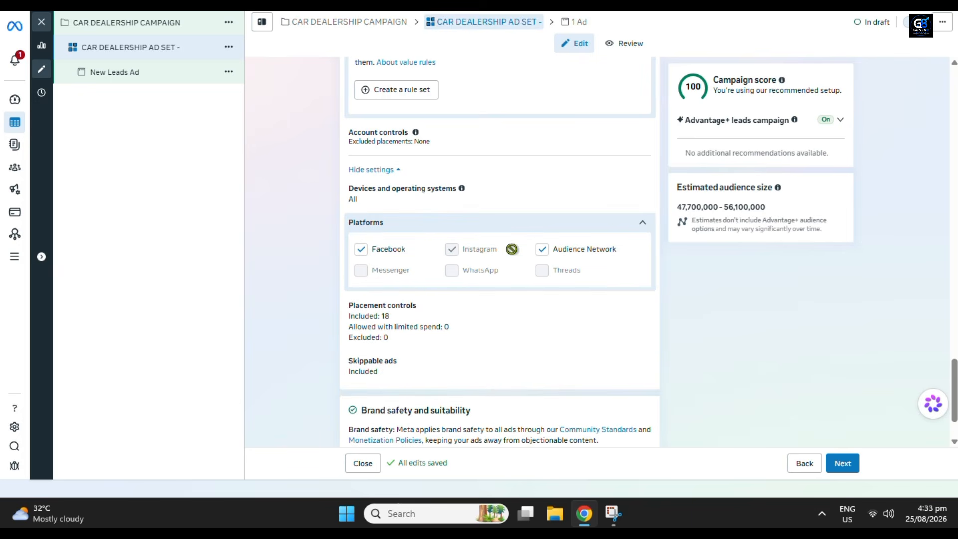
pyautogui.click(542, 249)
pyautogui.scroll(-2, 613, 304)
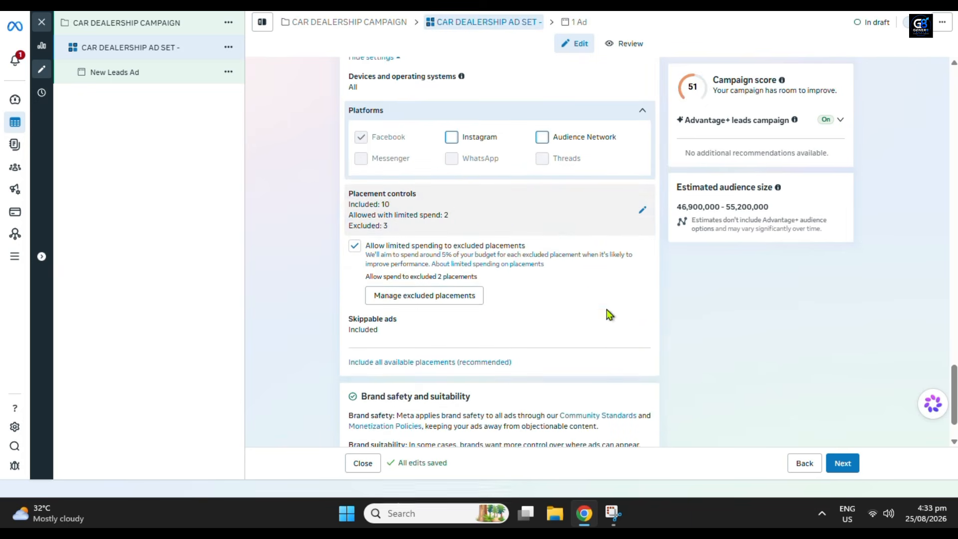
# - In the placement controls, select the Feeds group and exclude Stories, Status, Reels, In-stream ads for reels and Search results
pyautogui.moveTo(426, 197); pyautogui.dragTo(335, 195)
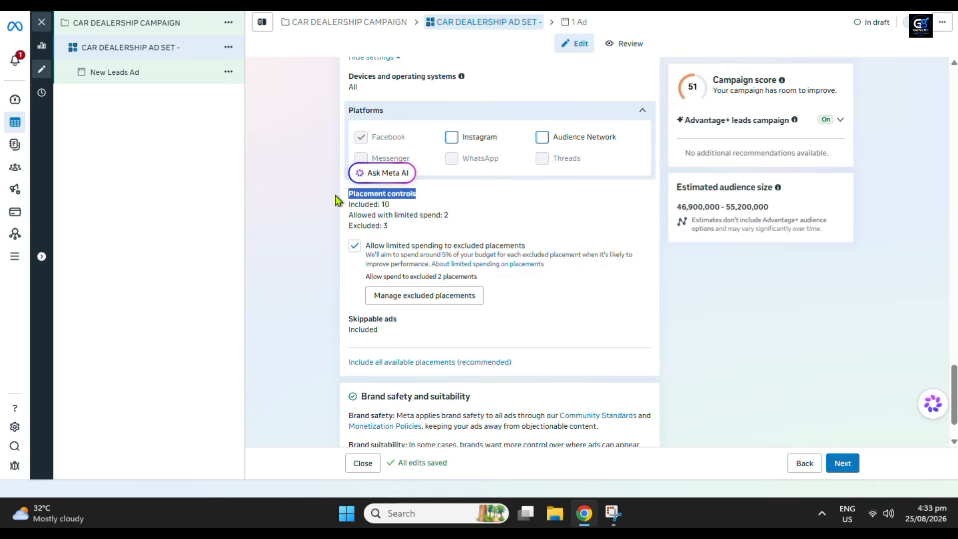
pyautogui.click(324, 209)
pyautogui.moveTo(408, 205); pyautogui.dragTo(328, 202)
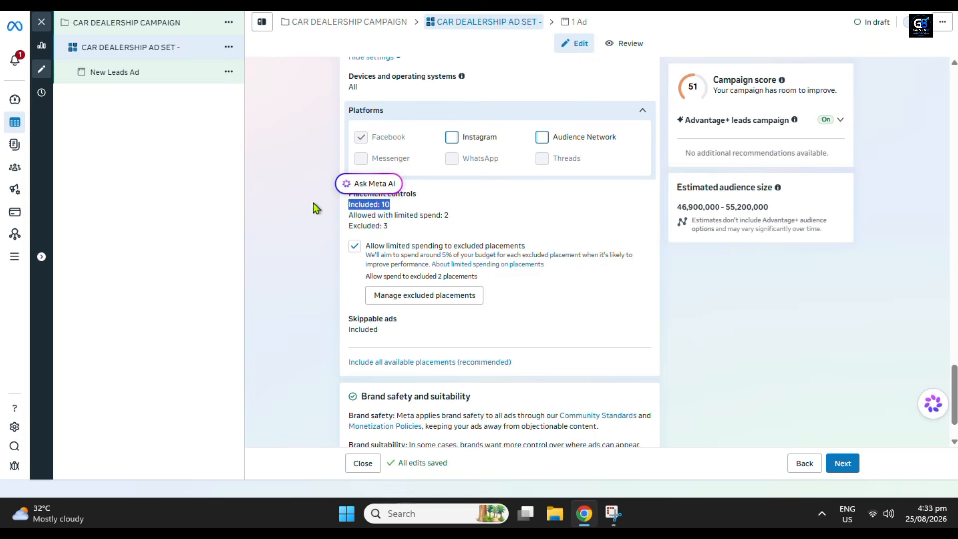
pyautogui.click(642, 213)
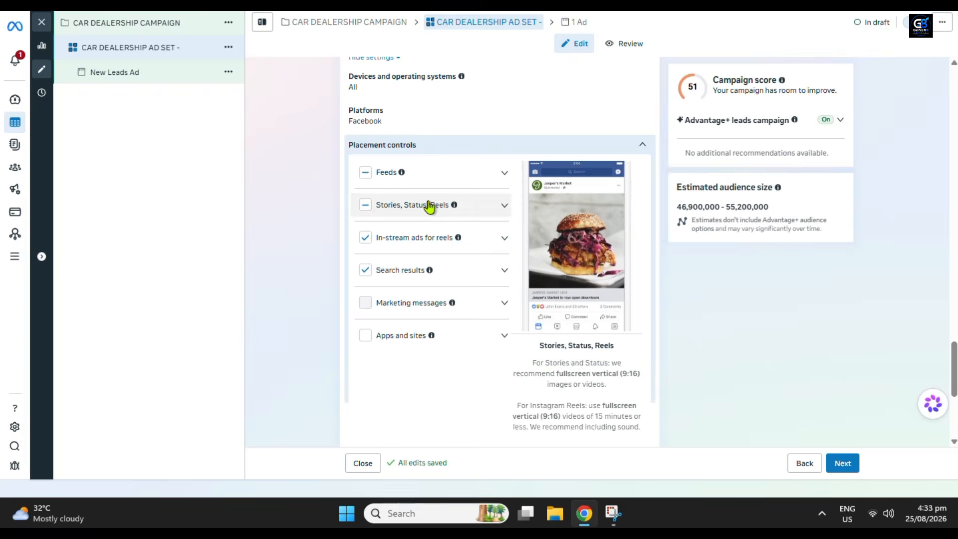
pyautogui.click(366, 174)
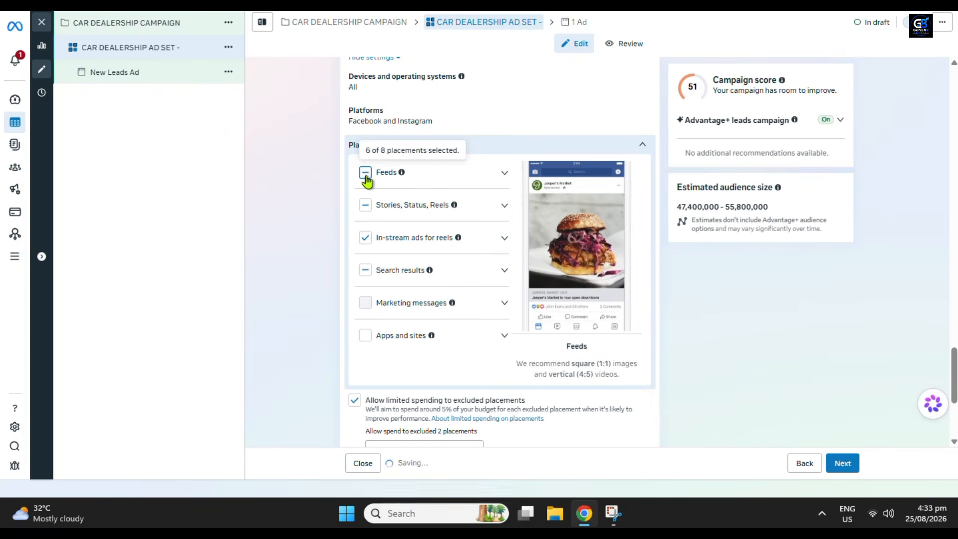
pyautogui.click(366, 210)
pyautogui.click(365, 209)
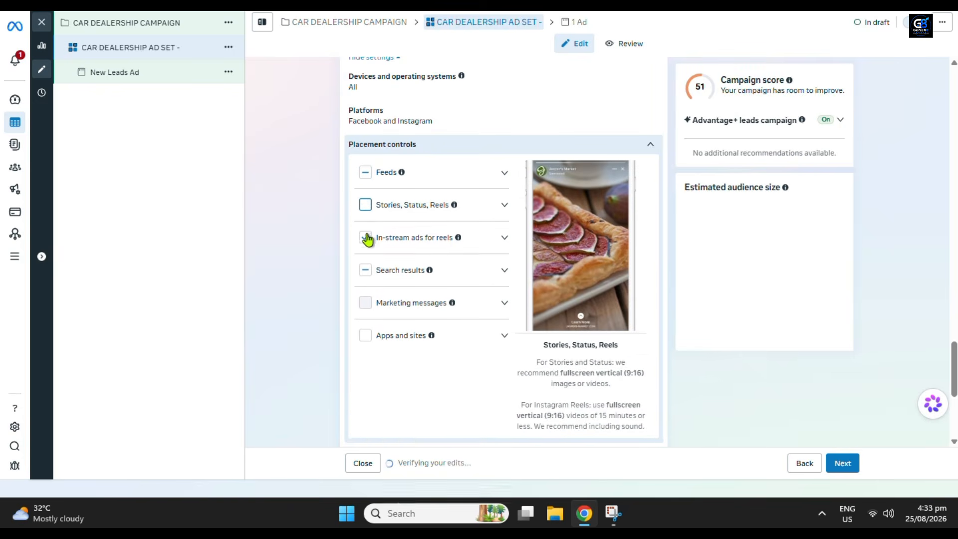
pyautogui.click(365, 238)
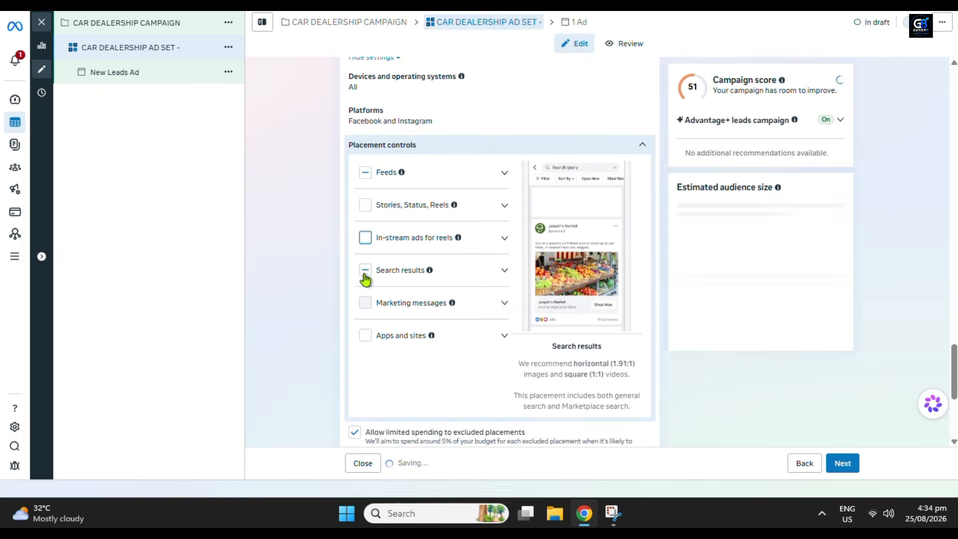
pyautogui.click(365, 275)
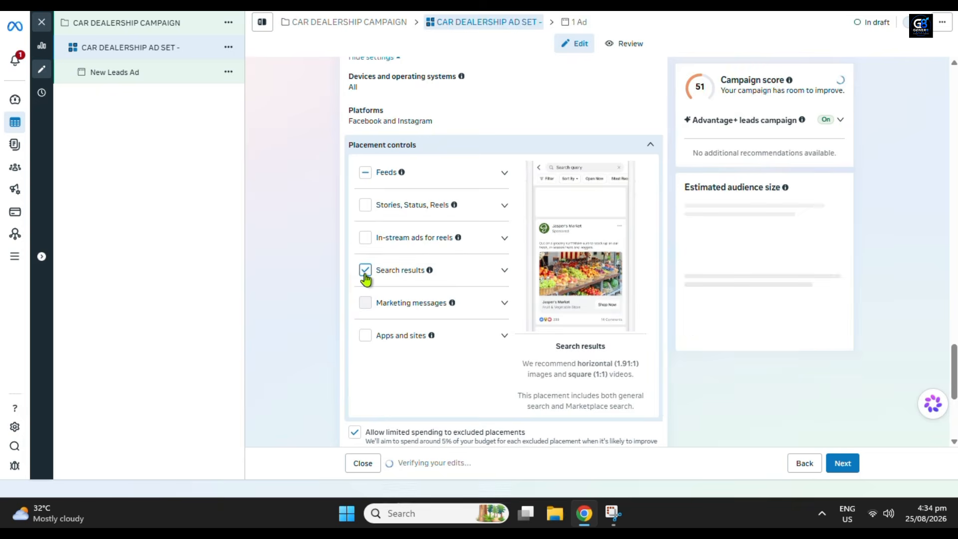
pyautogui.click(364, 271)
pyautogui.scroll(-2, 475, 276)
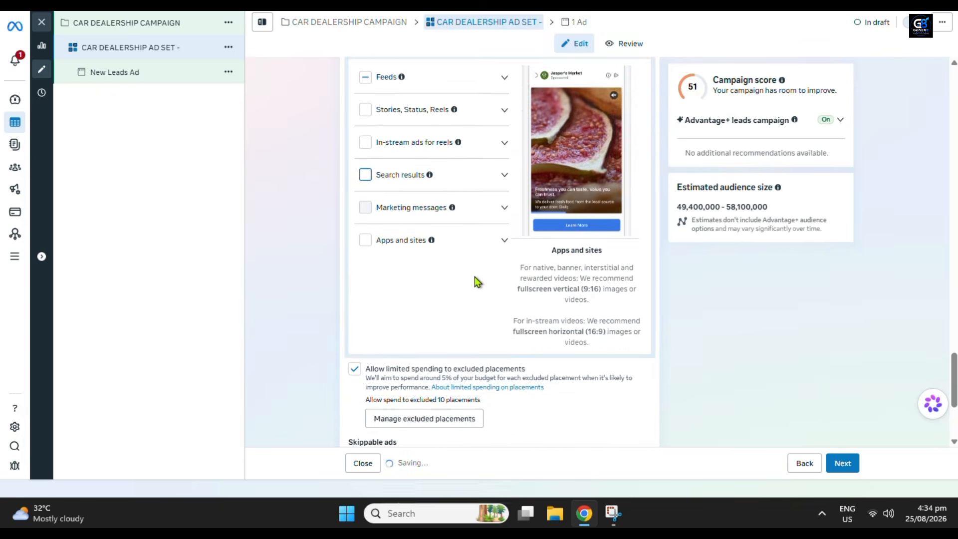
# - Within the Feeds placements, keep only Facebook Feed and exclude the profile feeds, Instagram feed, Facebook Marketplace, Facebook Business Explore and Facebook Notifications
pyautogui.scroll(2, 474, 276)
pyautogui.click(504, 175)
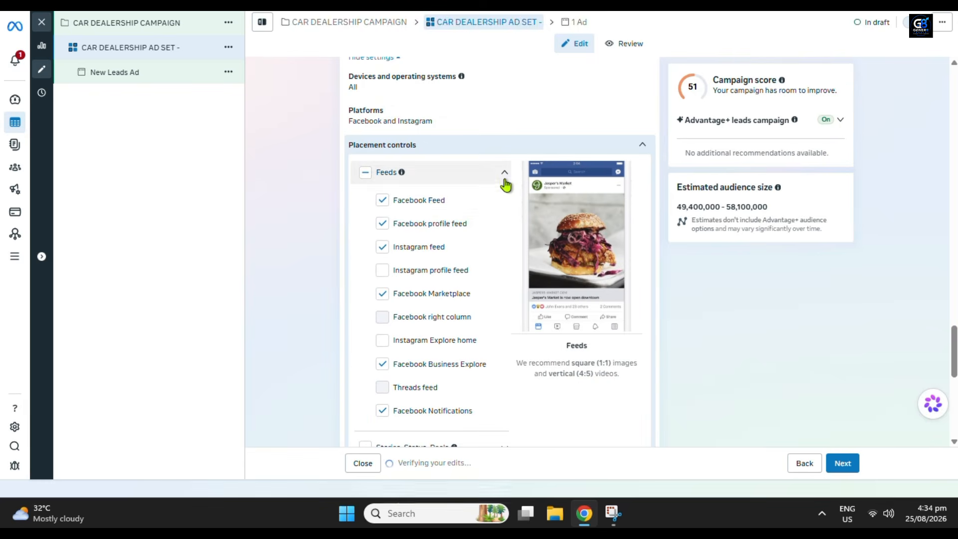
pyautogui.click(381, 223)
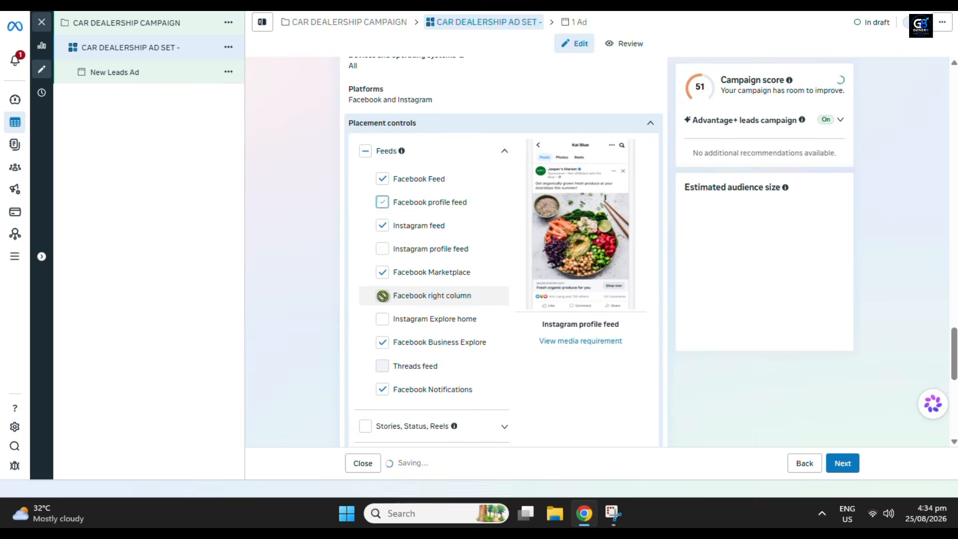
pyautogui.click(383, 413)
pyautogui.scroll(2, 384, 373)
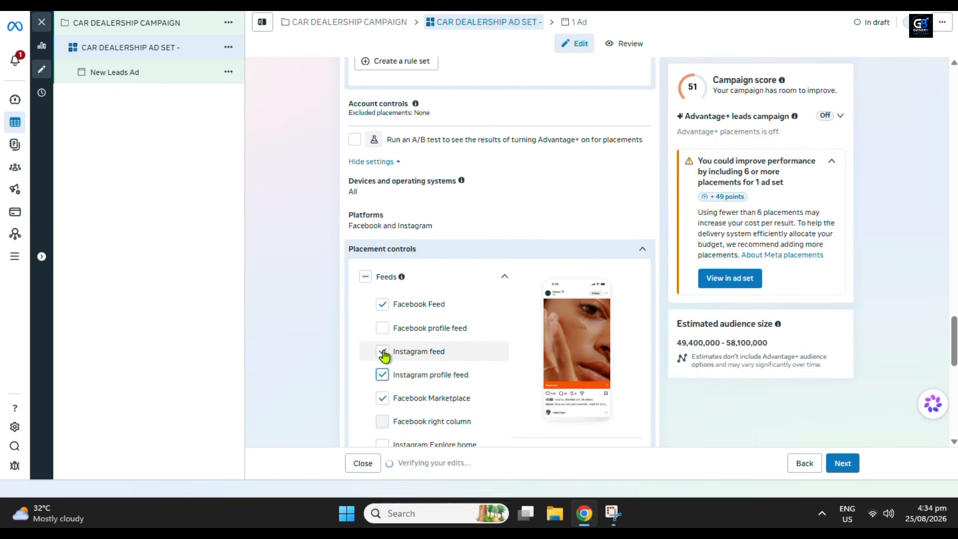
pyautogui.click(382, 352)
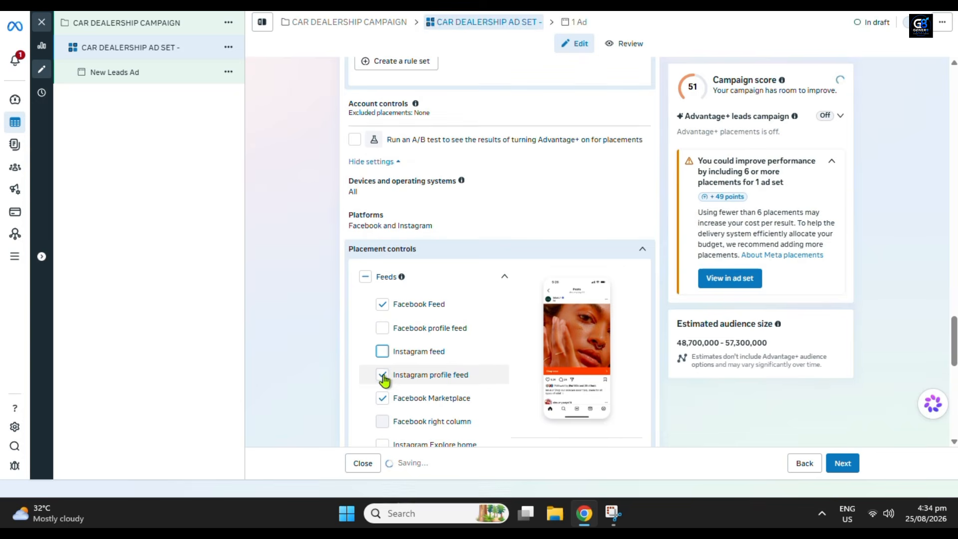
pyautogui.click(382, 376)
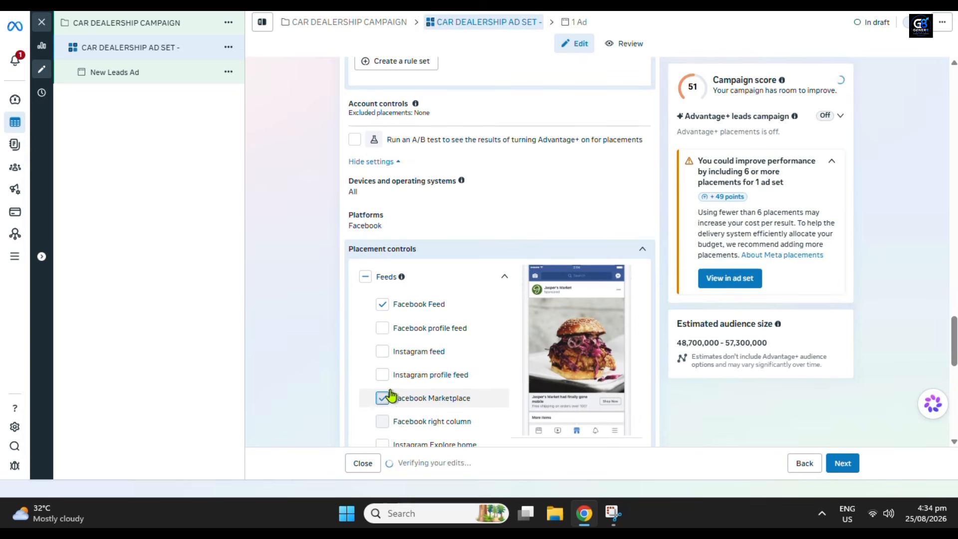
pyautogui.click(389, 395)
pyautogui.scroll(-3, 399, 352)
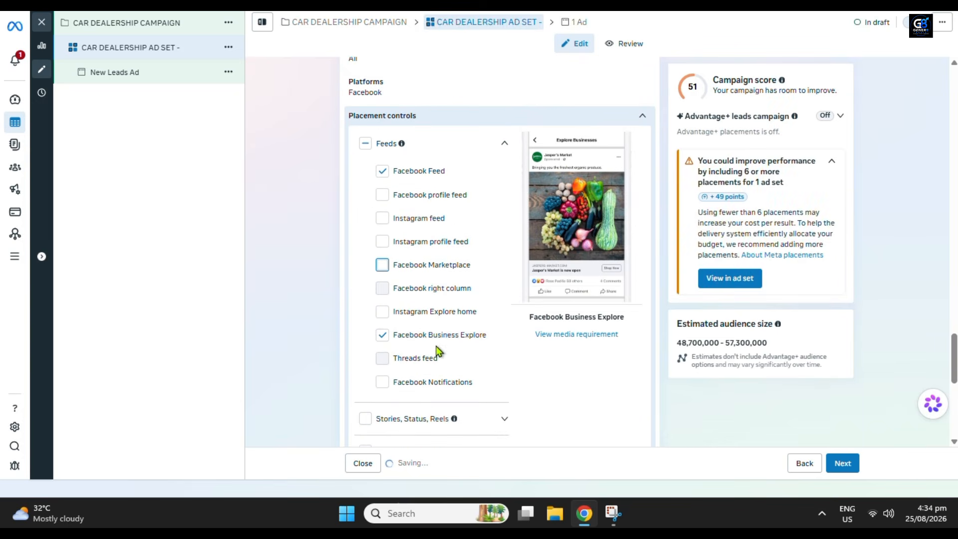
pyautogui.click(382, 339)
pyautogui.scroll(-3, 437, 350)
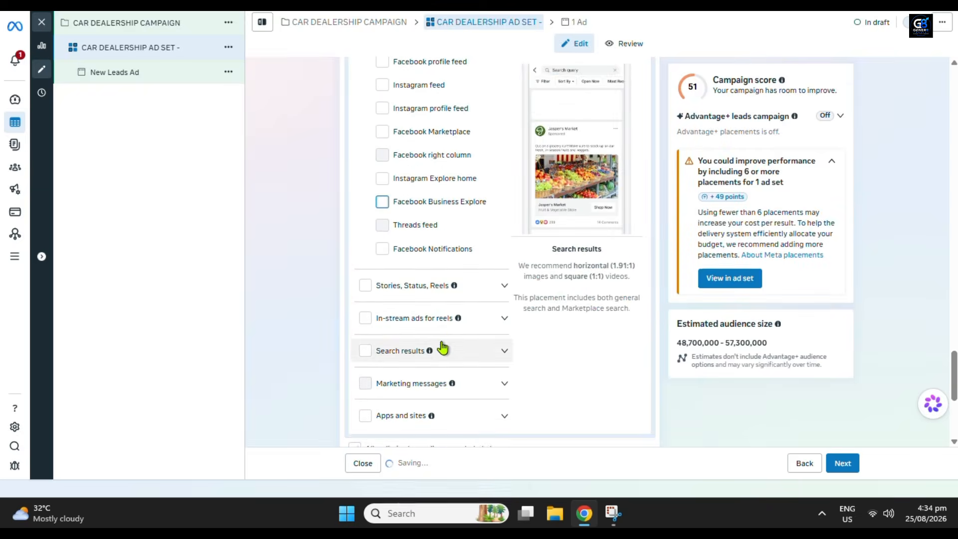
pyautogui.scroll(6, 439, 344)
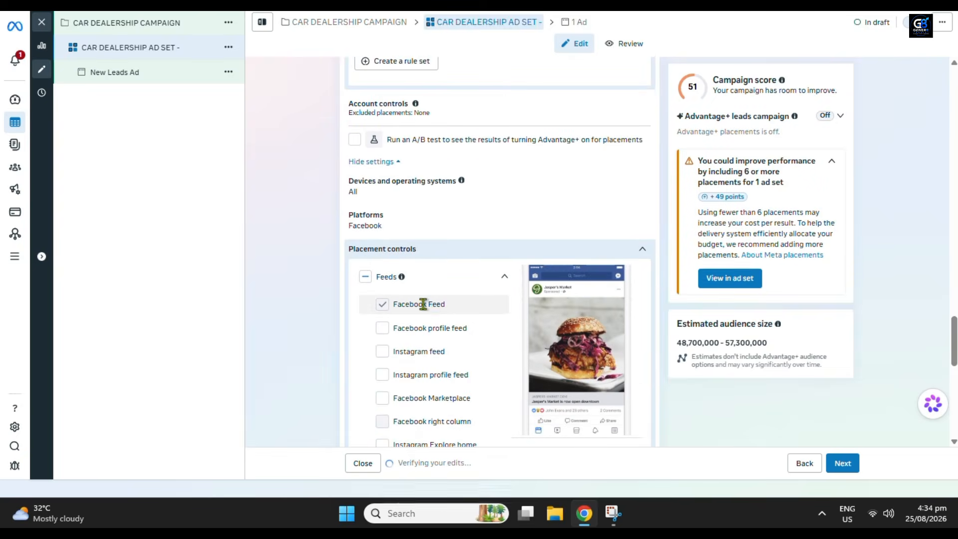
pyautogui.moveTo(453, 312); pyautogui.dragTo(282, 313)
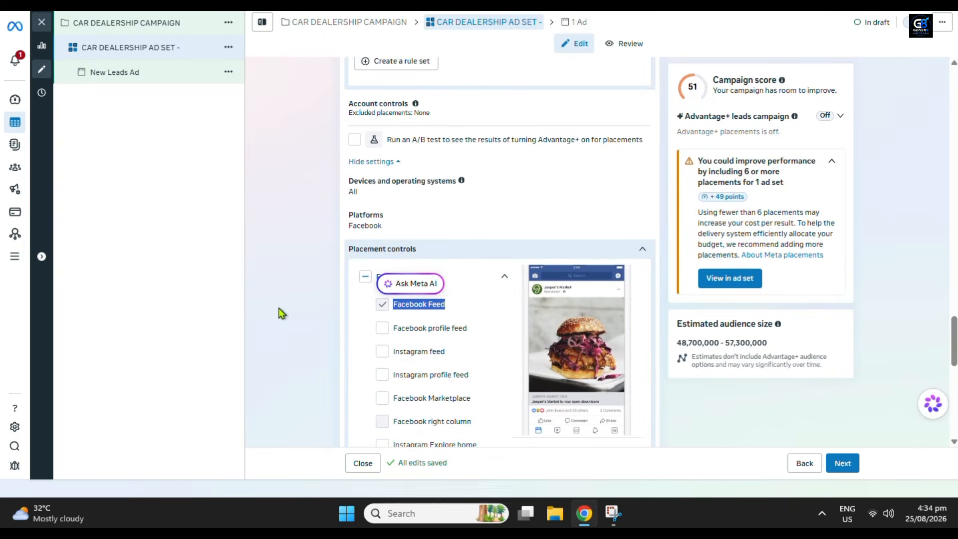
pyautogui.click(279, 312)
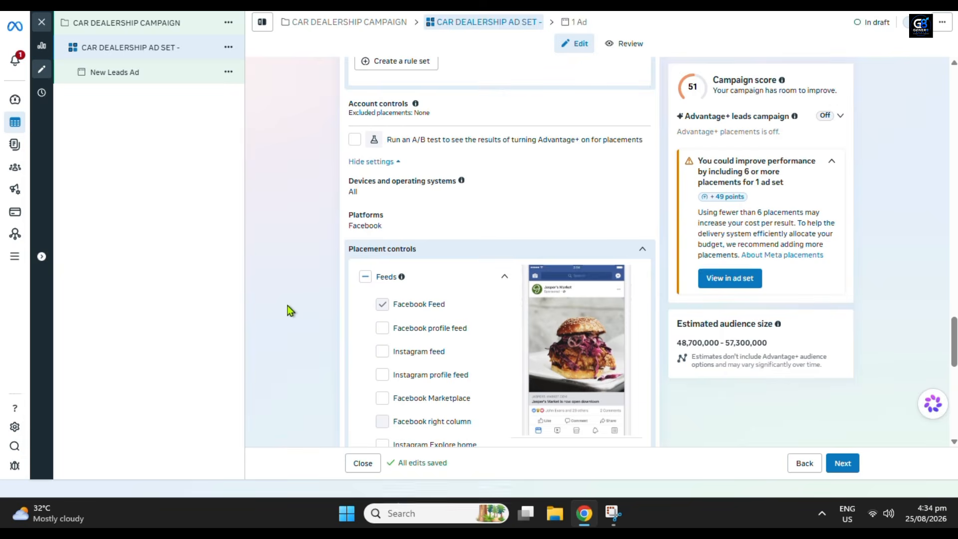
# - Complete the ad set name as "CAR DEALERSHIP AD SET - FREQUENT TRAVELER"
pyautogui.scroll(-6, 287, 305)
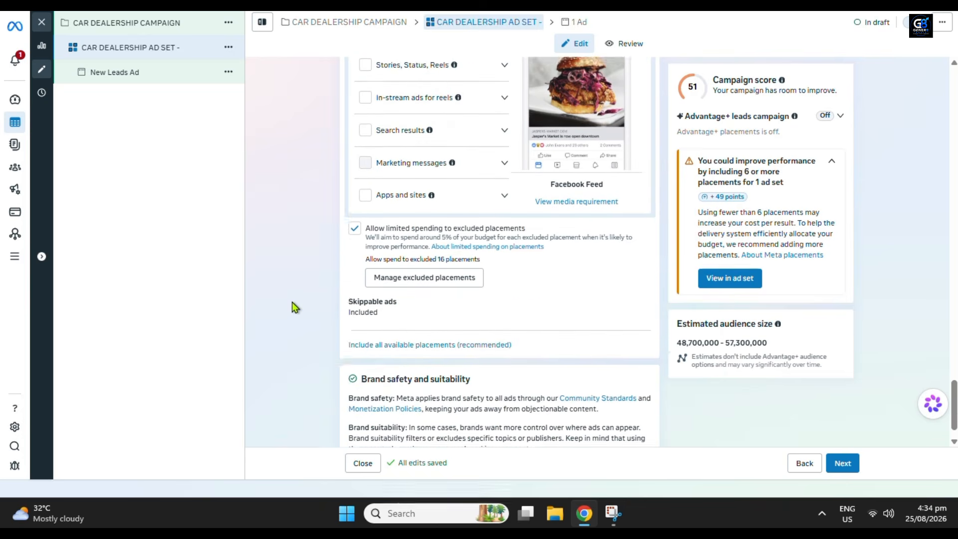
pyautogui.scroll(-1, 292, 302)
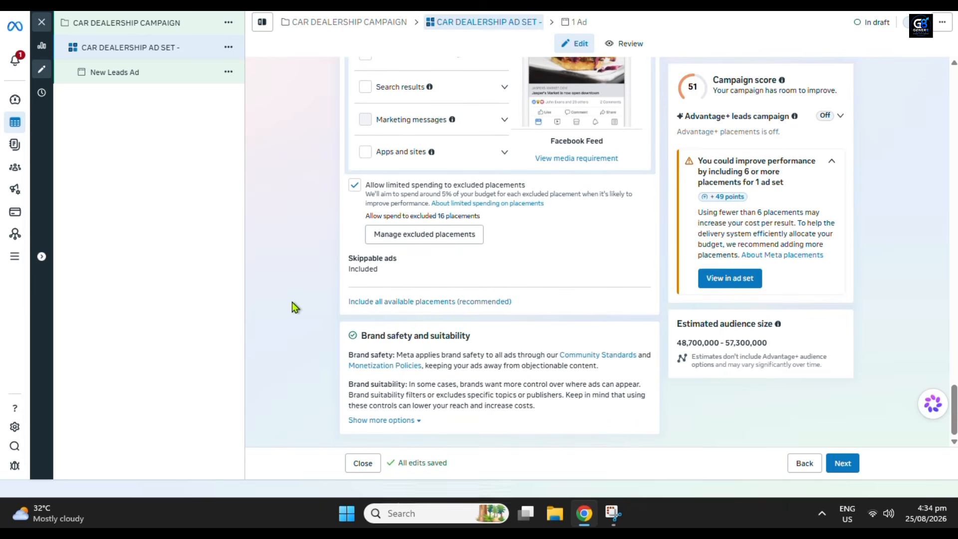
pyautogui.scroll(12, 301, 302)
pyautogui.scroll(2, 506, 244)
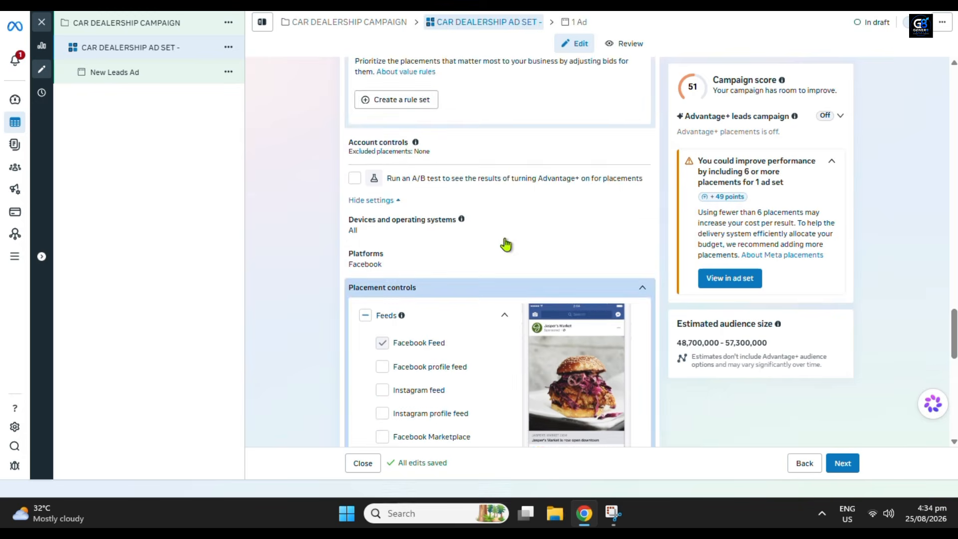
pyautogui.scroll(12, 605, 284)
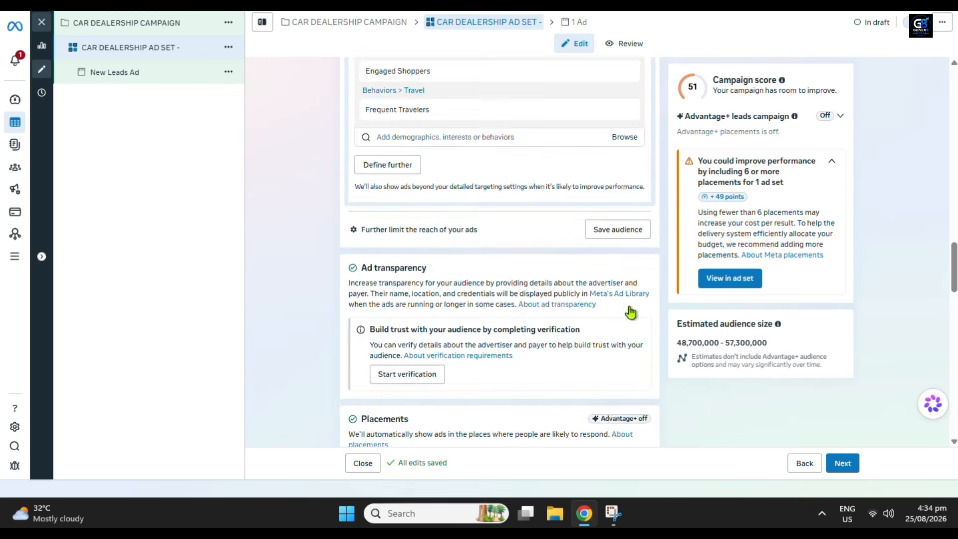
pyautogui.scroll(15, 631, 312)
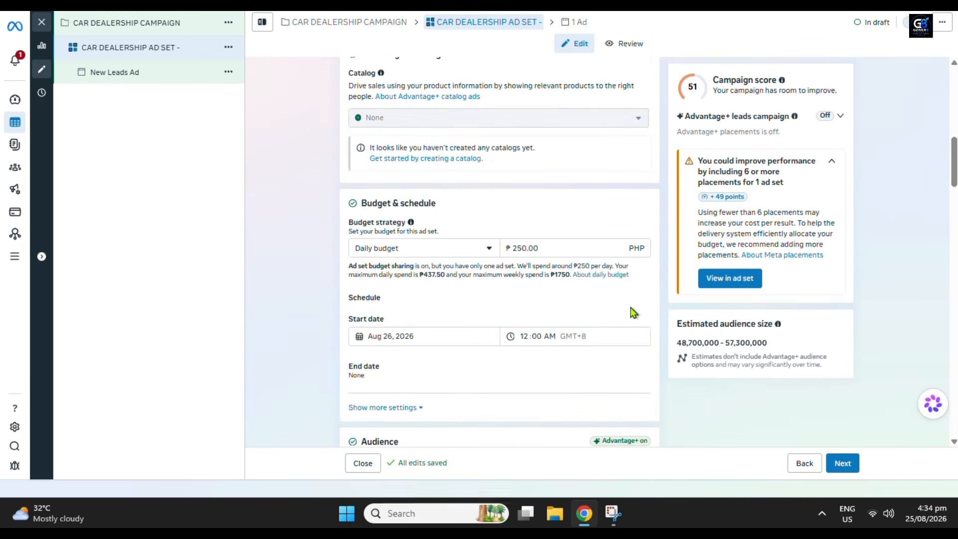
pyautogui.scroll(12, 631, 313)
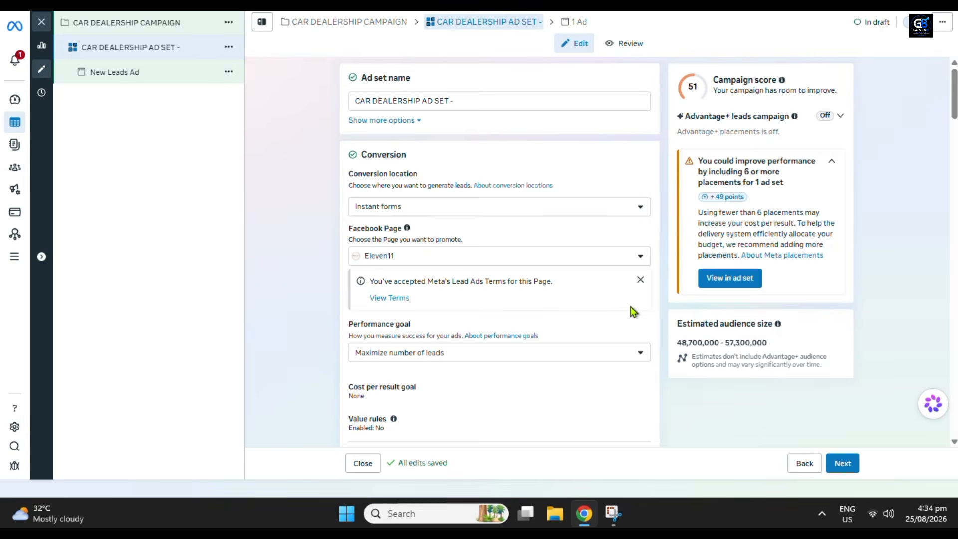
pyautogui.click(520, 100)
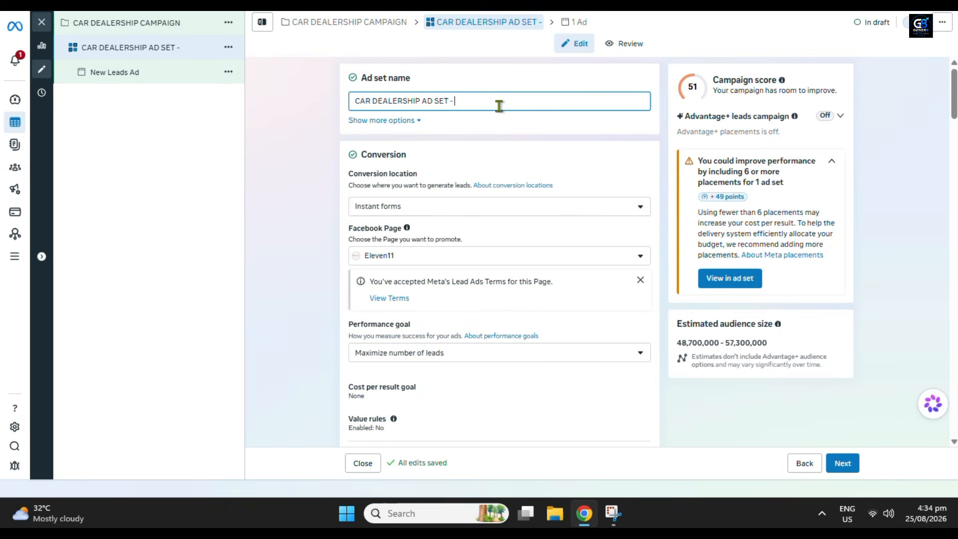
pyautogui.write('FREQUES')
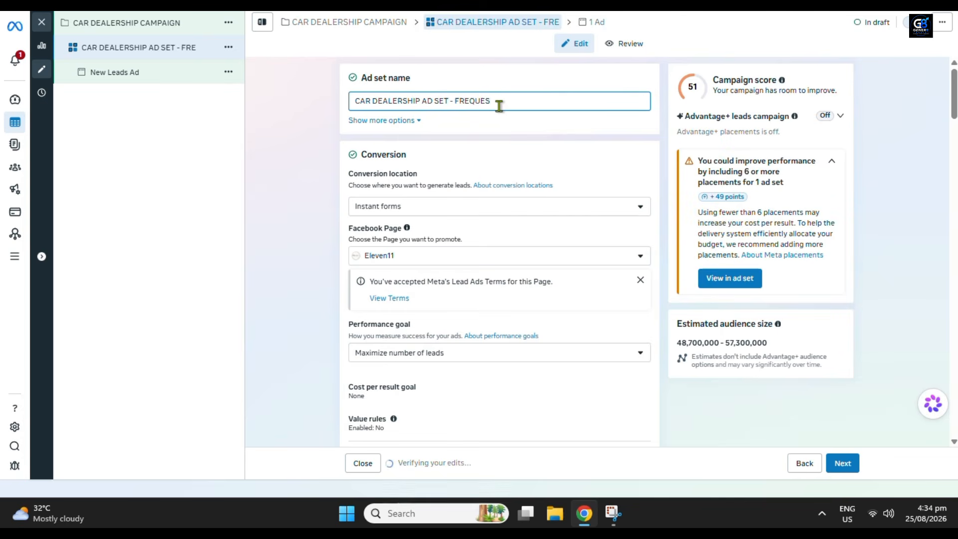
pyautogui.press('BackSpace')
pyautogui.write('NT TRAVELER')
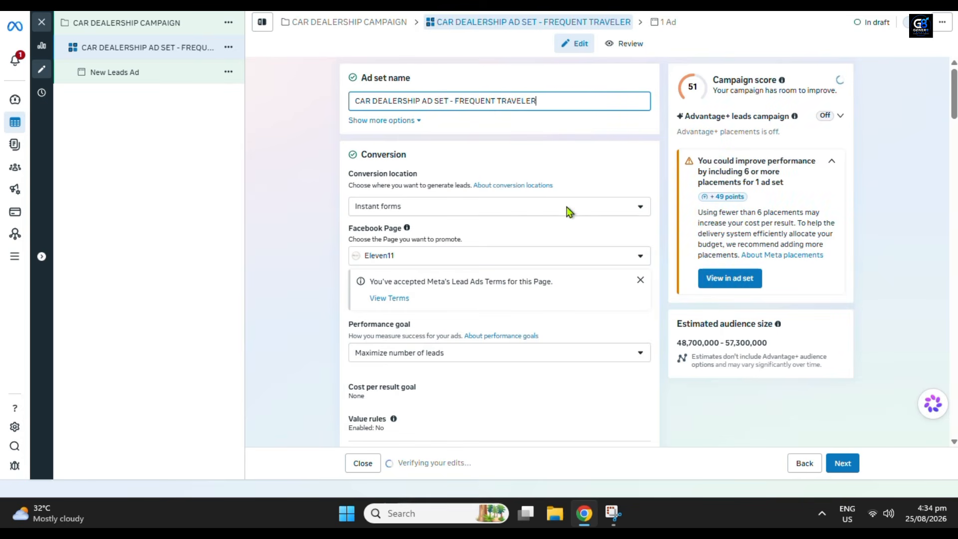
# - Continue to the ad level and name the ad "CAR DEALERSHIP - FREQUENT TRAVELER -"
pyautogui.click(847, 466)
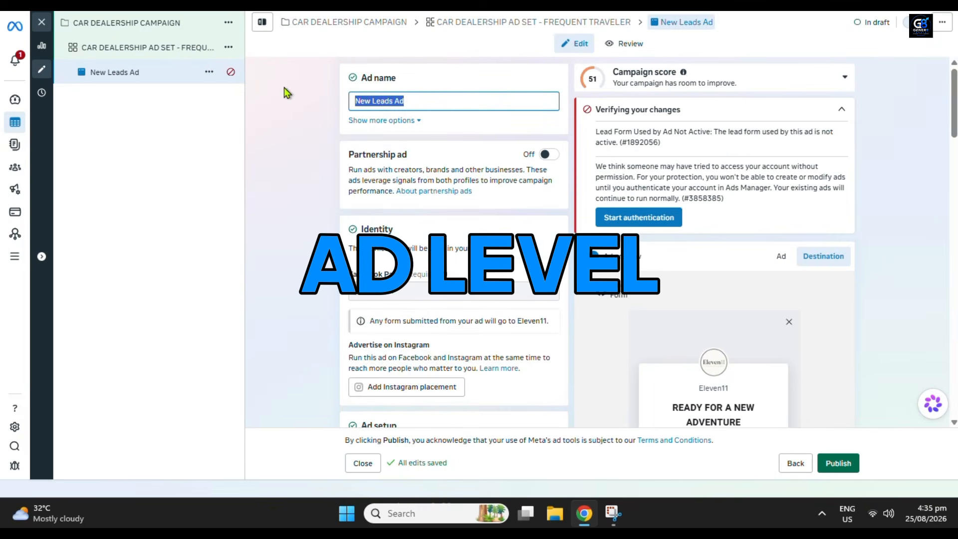
pyautogui.write('CAR DEALERSH')
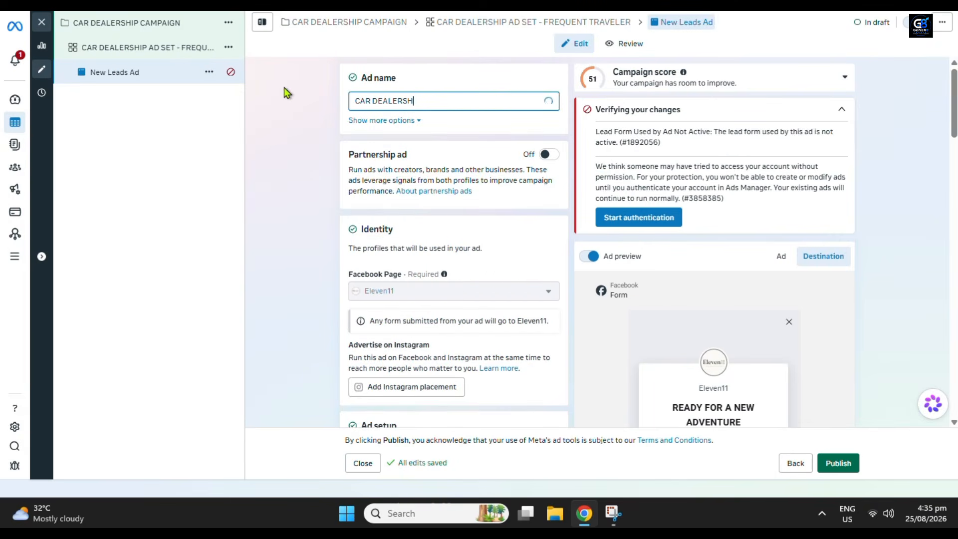
pyautogui.write('IP - FR')
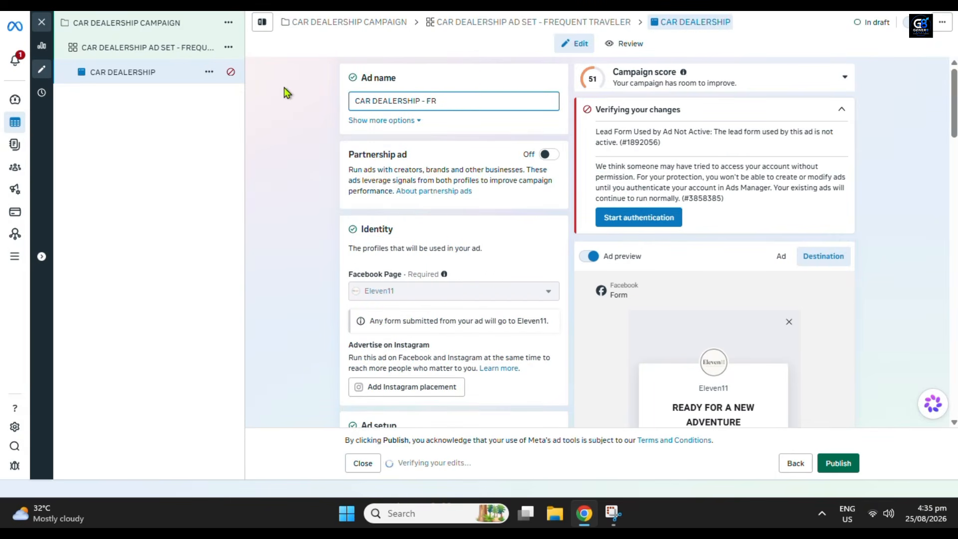
pyautogui.write('EQUESNT TRAVELER -')
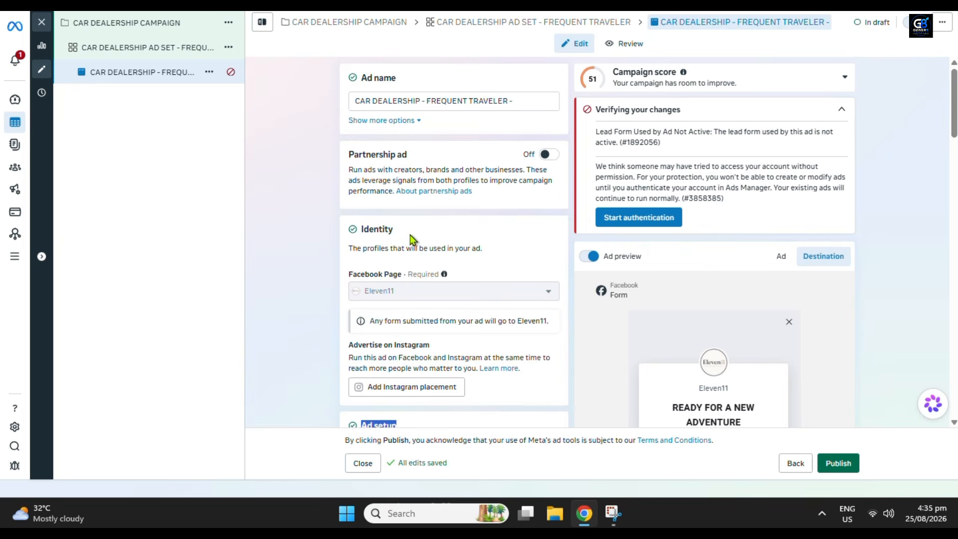
# - Check which Facebook Page is set in the ad's Identity section
pyautogui.moveTo(402, 275); pyautogui.dragTo(334, 278)
pyautogui.moveTo(406, 288)
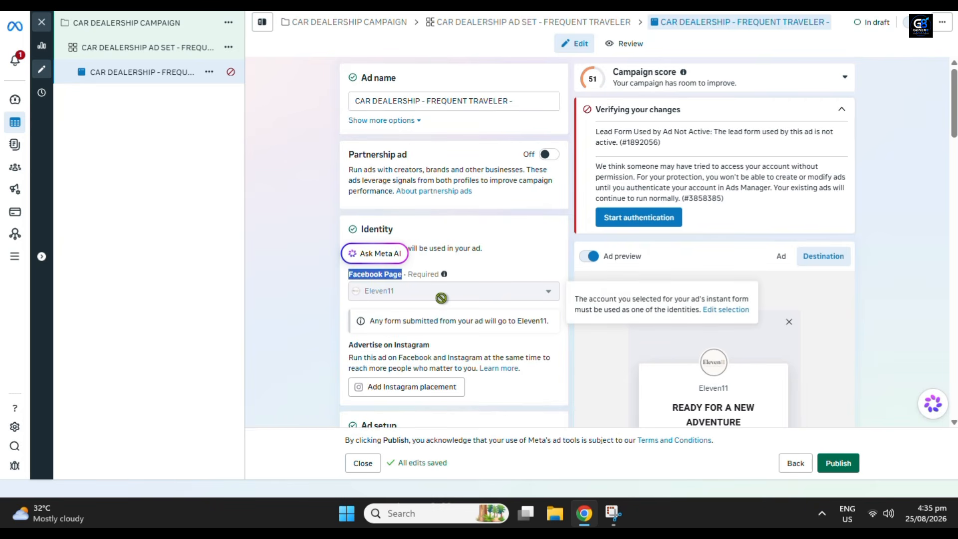
# - Keep the ad setup on Create ad and start a new instant form for the ad's destination
pyautogui.scroll(-5, 392, 206)
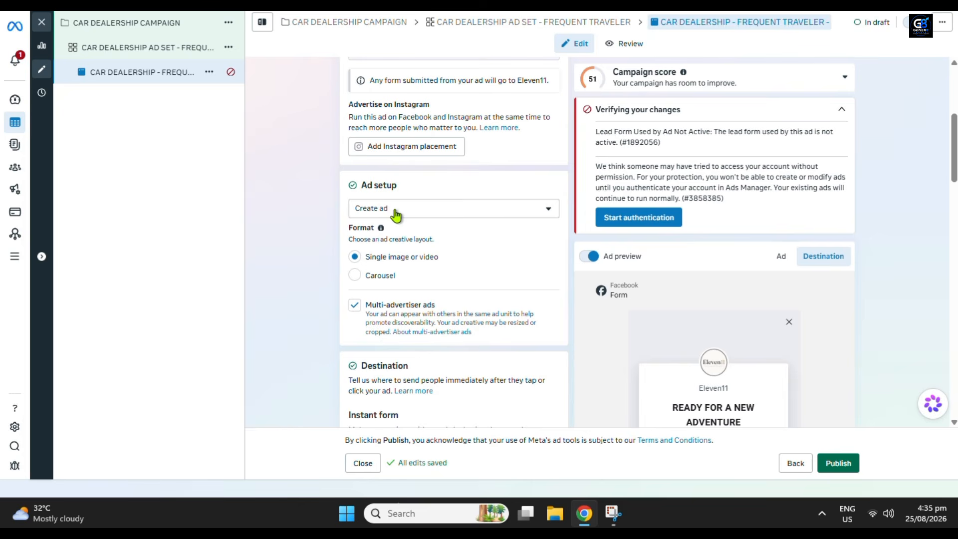
pyautogui.click(394, 208)
pyautogui.click(399, 238)
pyautogui.scroll(-4, 425, 262)
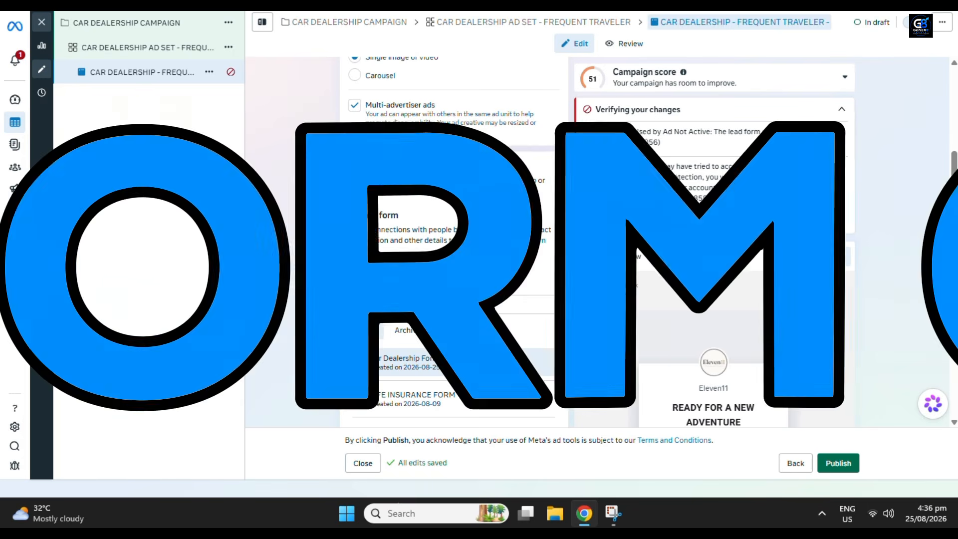
pyautogui.click(403, 273)
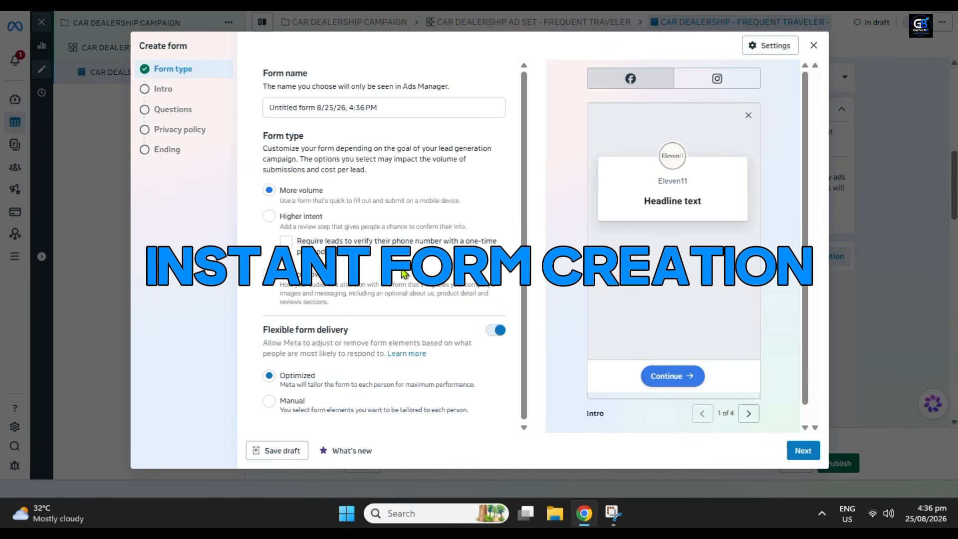
# - Name the instant form "FORM FOR CAR DEALERSHIP"
pyautogui.moveTo(192, 69); pyautogui.dragTo(144, 75)
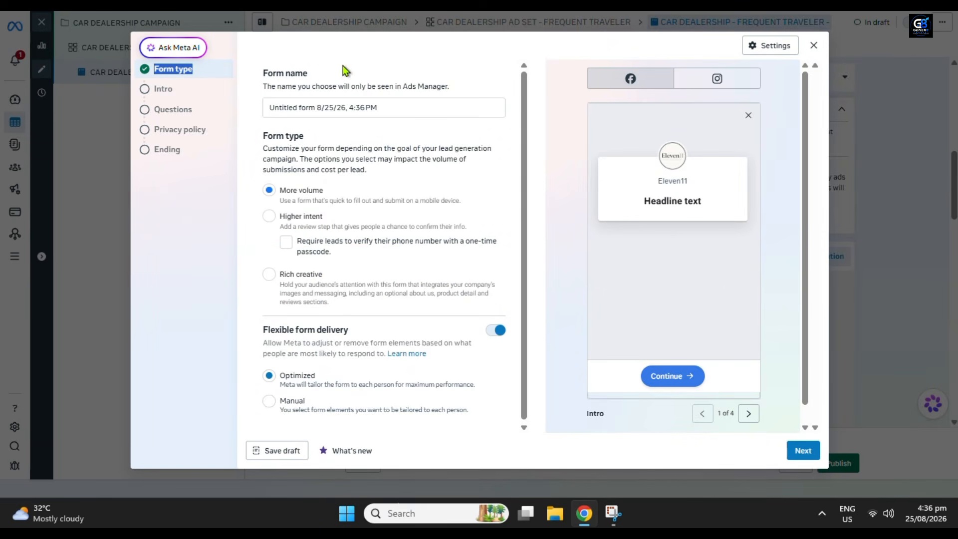
pyautogui.moveTo(344, 70); pyautogui.dragTo(248, 74)
pyautogui.moveTo(426, 107); pyautogui.dragTo(243, 101)
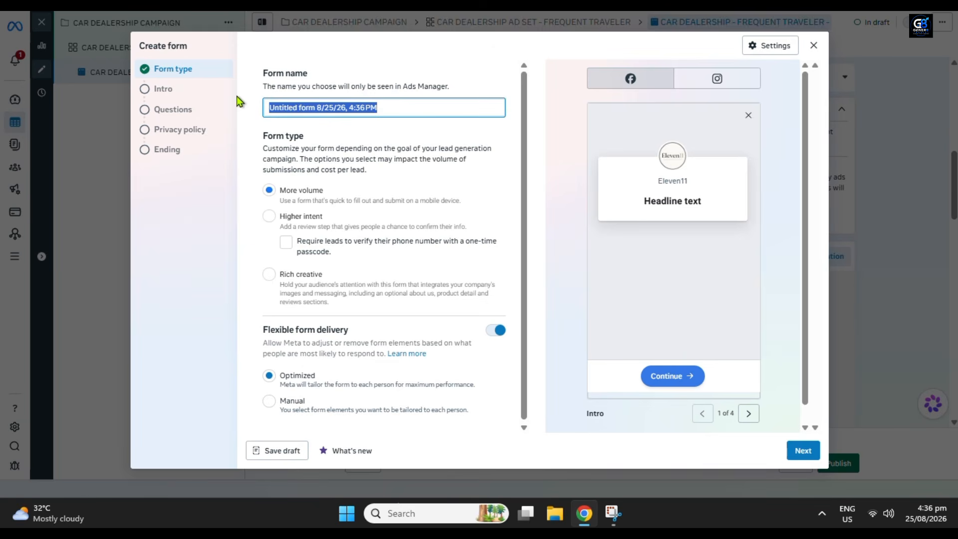
pyautogui.write('FORM FOR CAR DEALERSHIP')
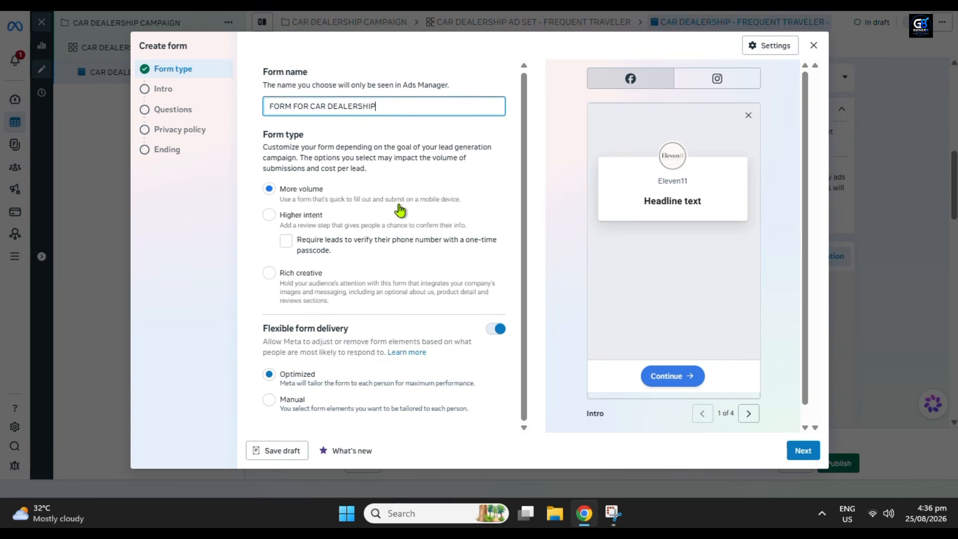
# - Continue to the form's intro and set the greeting headline to "THANK YOU FOR YOUR INTEREST"
pyautogui.click(806, 454)
pyautogui.moveTo(195, 94); pyautogui.dragTo(141, 93)
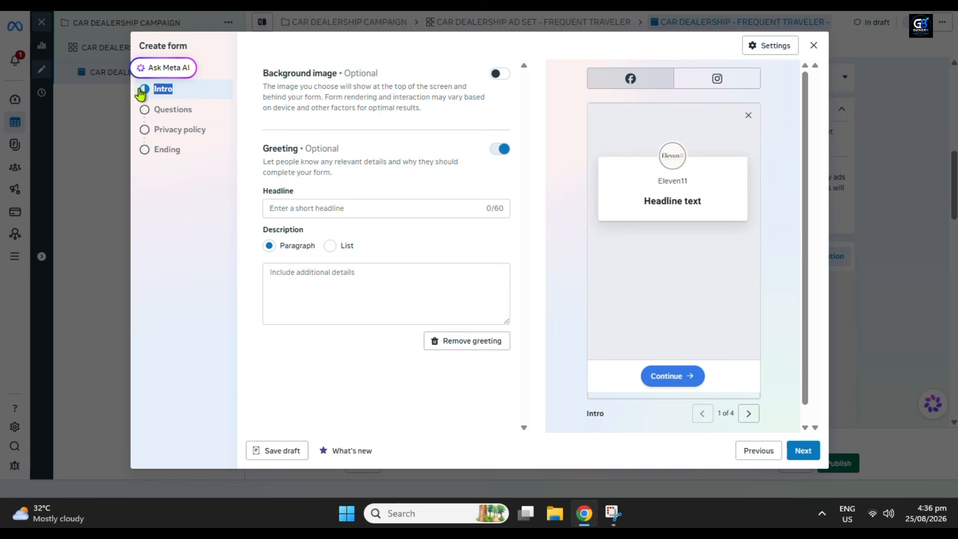
pyautogui.click(339, 205)
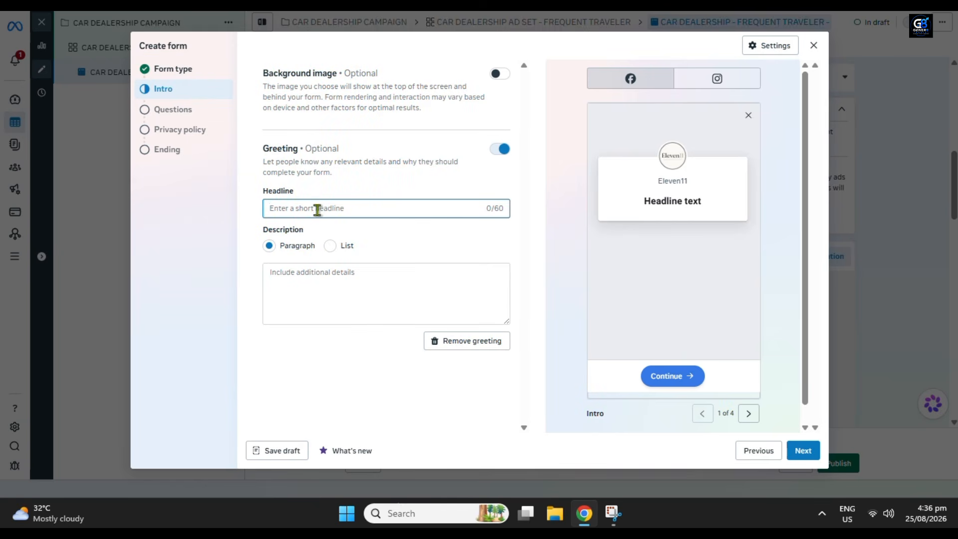
pyautogui.write('THAK')
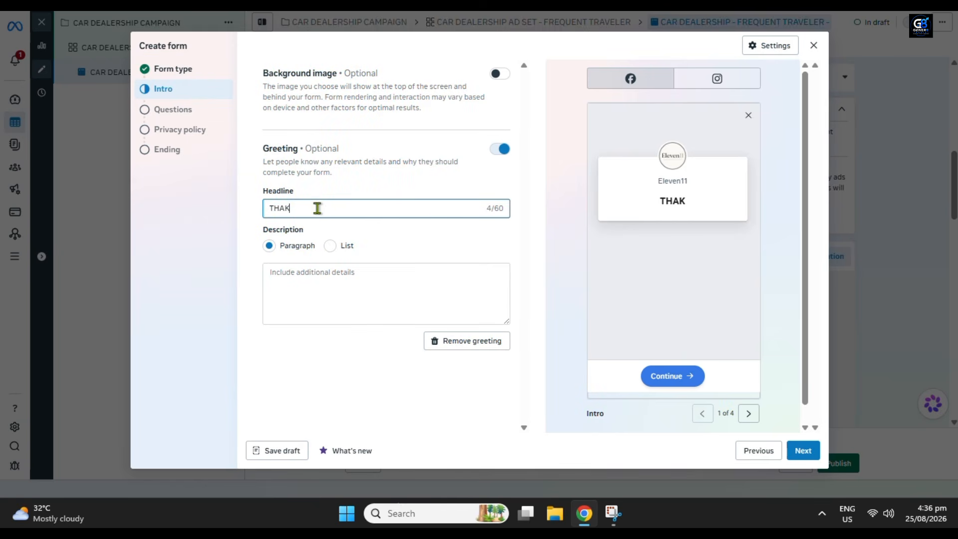
pyautogui.press('BackSpace')
pyautogui.write('NK YOU')
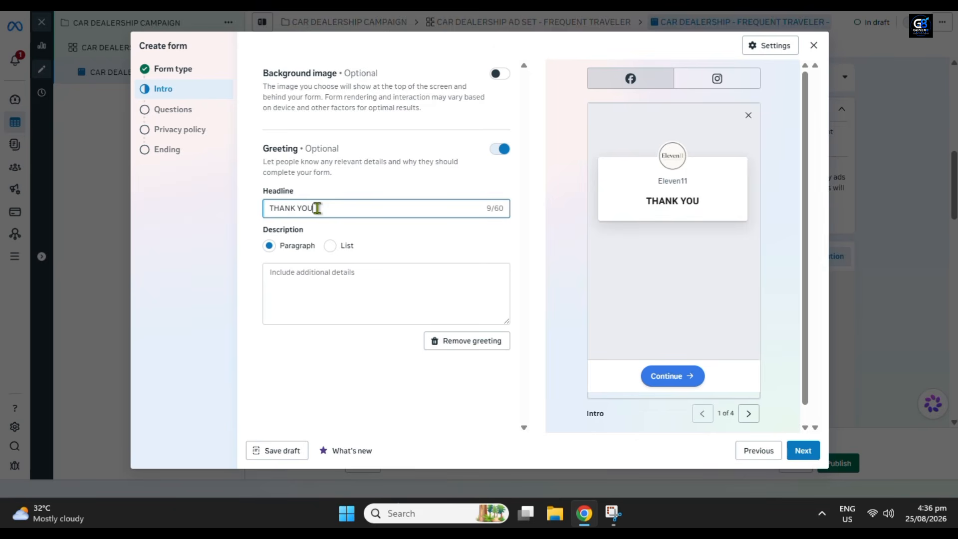
pyautogui.write(' FOR YOUR')
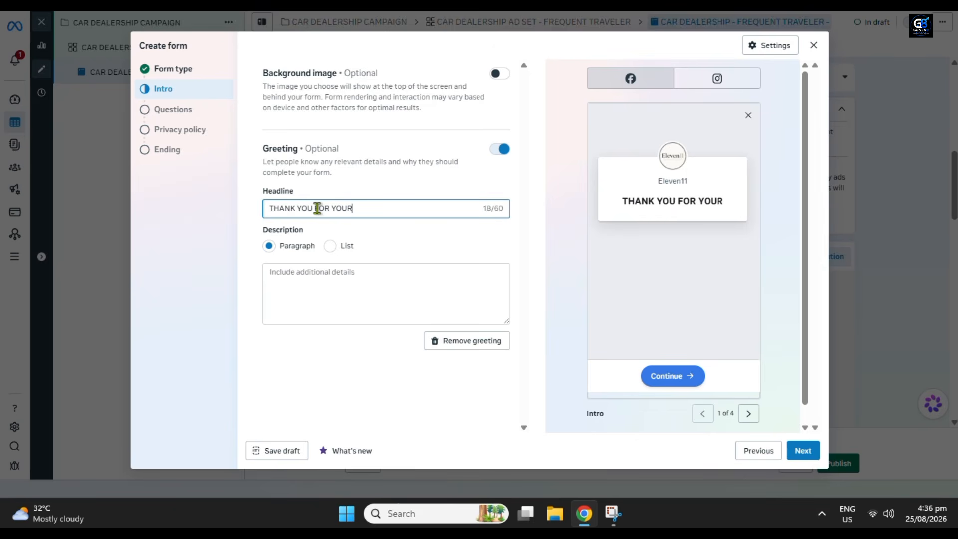
pyautogui.write(' INTEREST')
pyautogui.press('BackSpace')
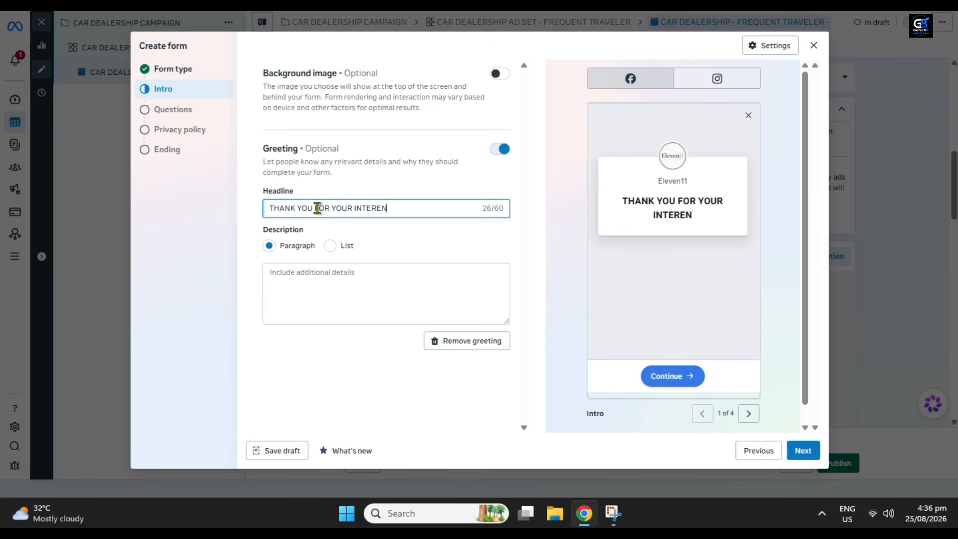
pyautogui.write('T')
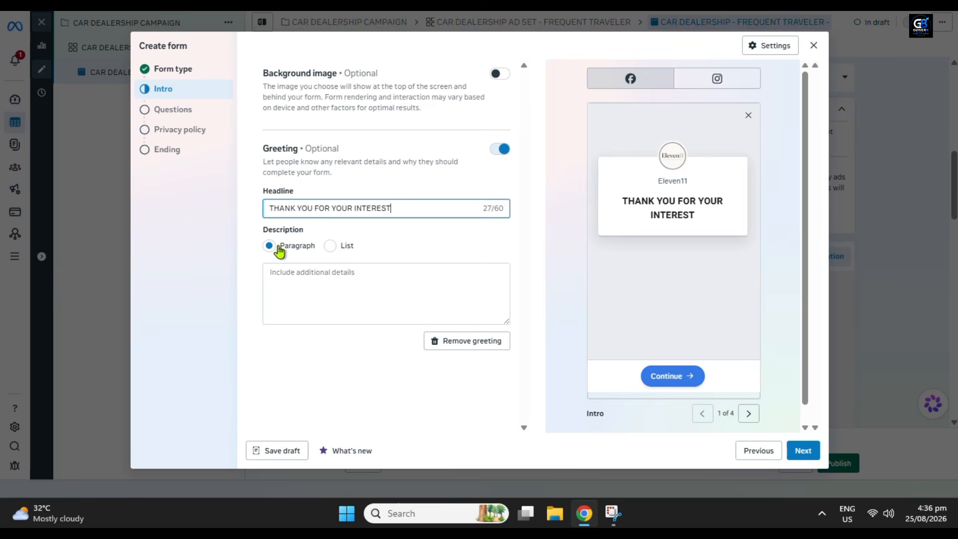
# - Enter "Are you ready for the next travel?" as the greeting's paragraph description
pyautogui.click(315, 234)
pyautogui.moveTo(315, 234); pyautogui.dragTo(235, 224)
pyautogui.click(343, 274)
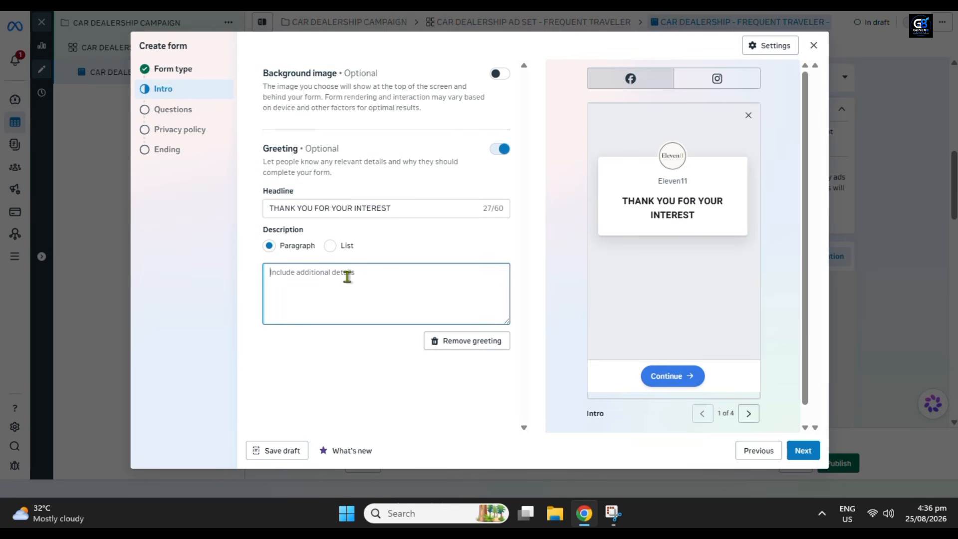
pyautogui.write('Are you')
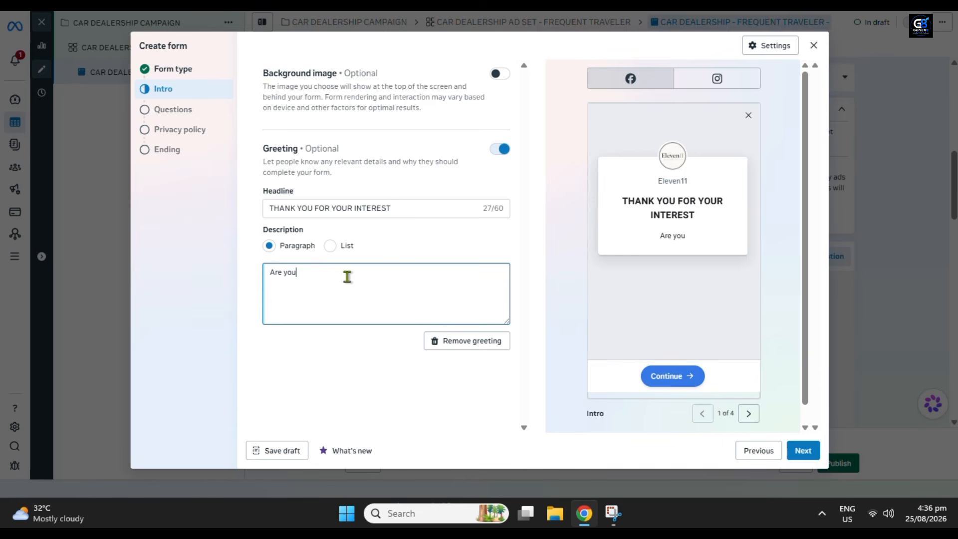
pyautogui.write(' a')
pyautogui.press('BackSpace')
pyautogui.write('ready')
pyautogui.press('BackSpace')
pyautogui.write('y for t')
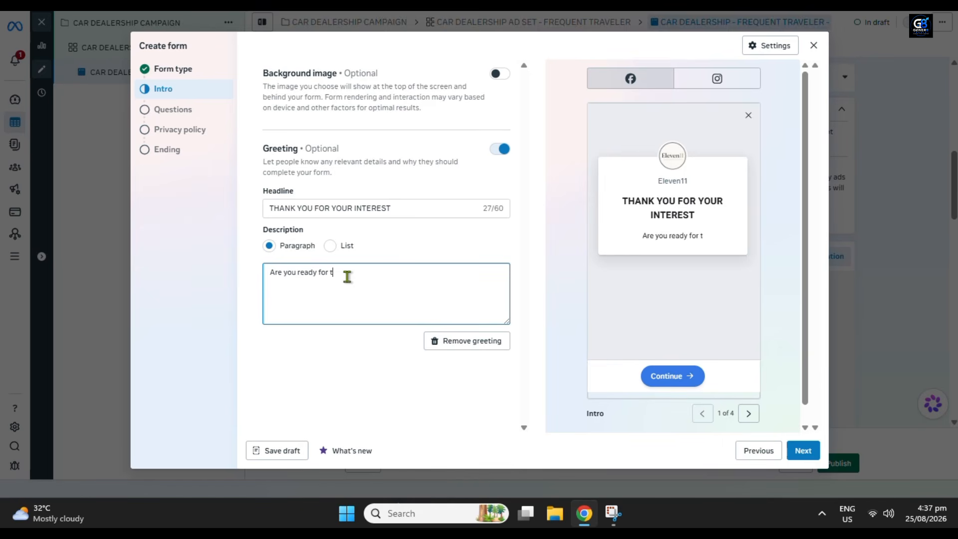
pyautogui.write('he next travel')
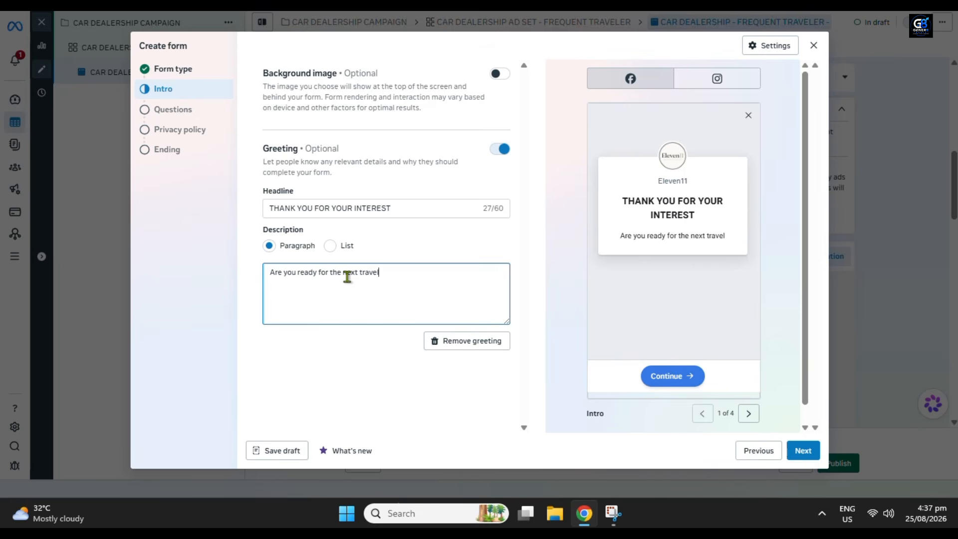
pyautogui.write('?')
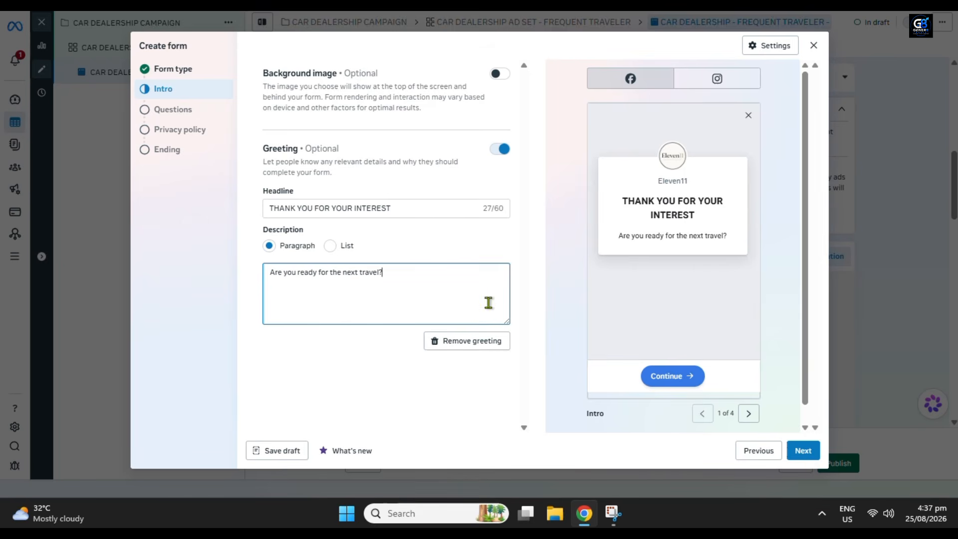
# - In the form's questions, set the contact information description to "ENTER YOUR INFORMATION AND OUR SALES TEAM WILL GIVE YOU A CALL IN 24 HOURS"
pyautogui.click(794, 452)
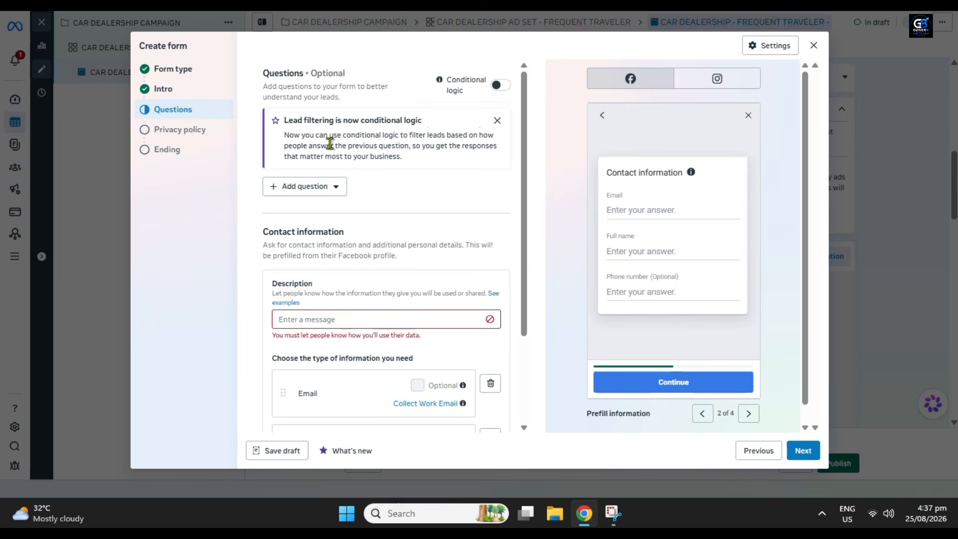
pyautogui.scroll(-1, 326, 150)
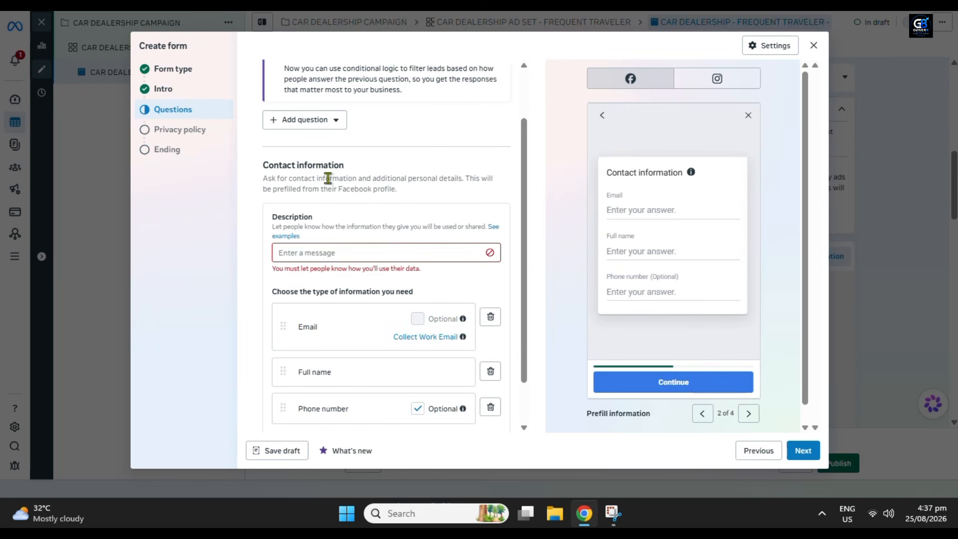
pyautogui.doubleClick(288, 218)
pyautogui.moveTo(276, 227); pyautogui.dragTo(514, 235)
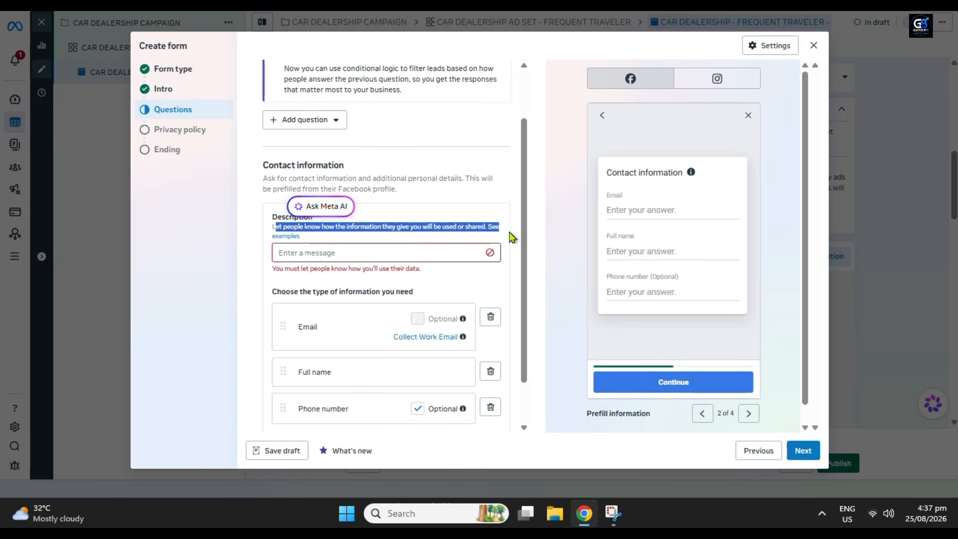
pyautogui.click(406, 253)
pyautogui.write('E')
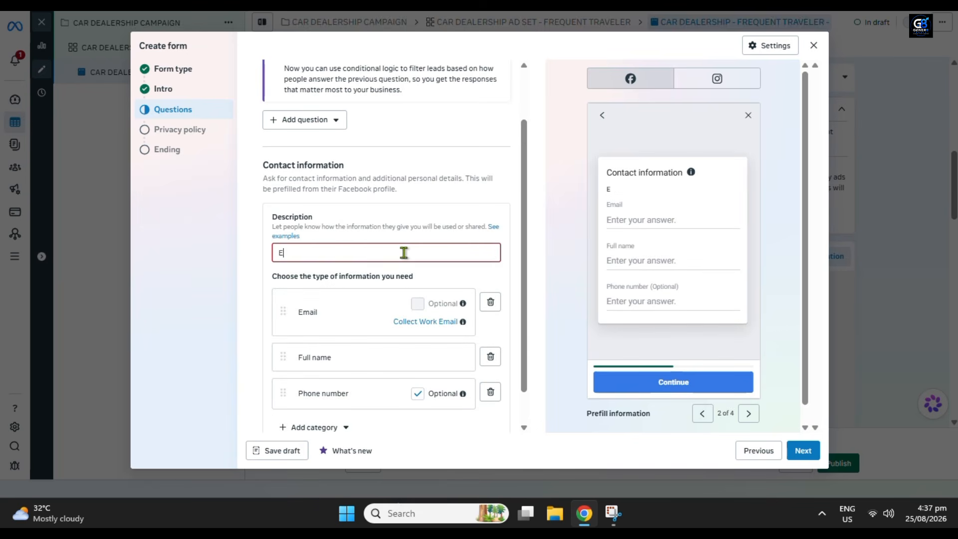
pyautogui.write('NTER YOUR INFOR')
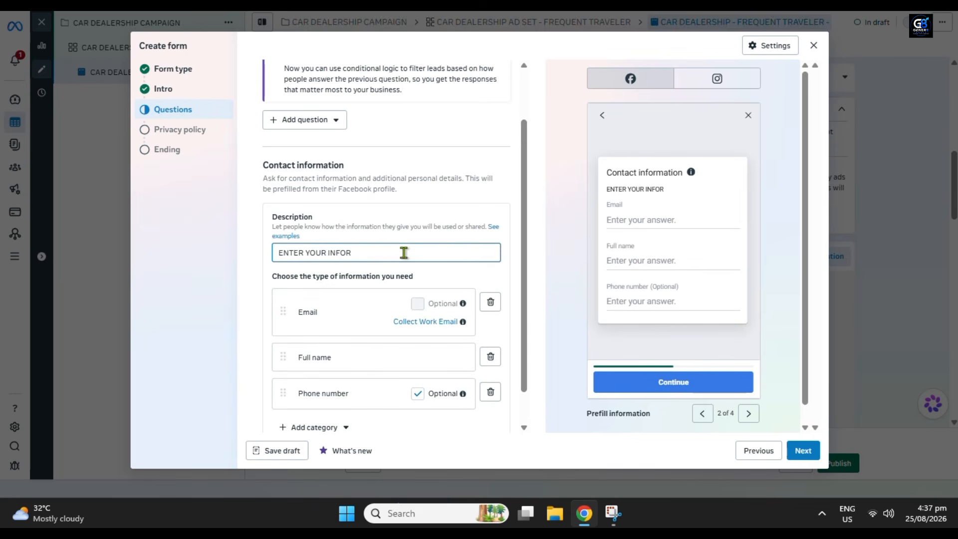
pyautogui.write('MATION AND OUR SALES ')
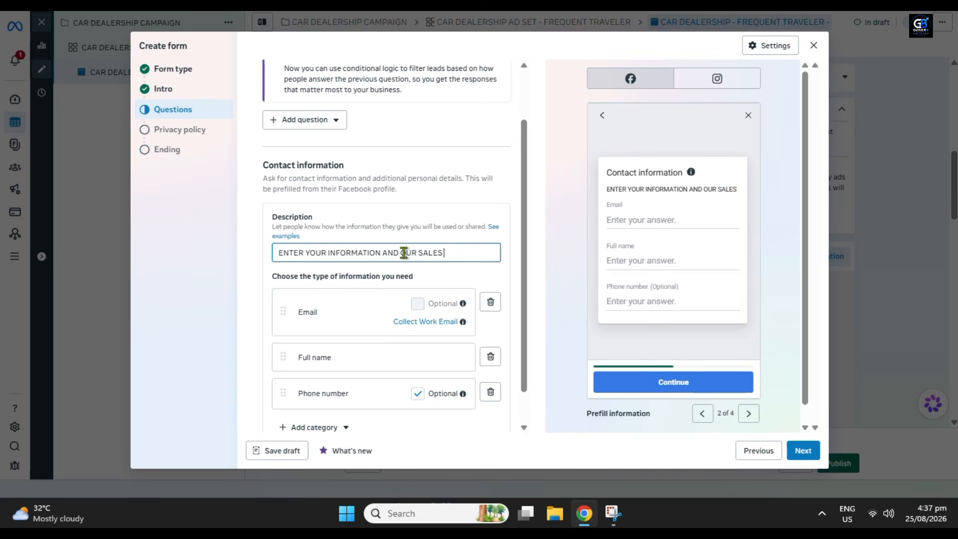
pyautogui.write('TEA')
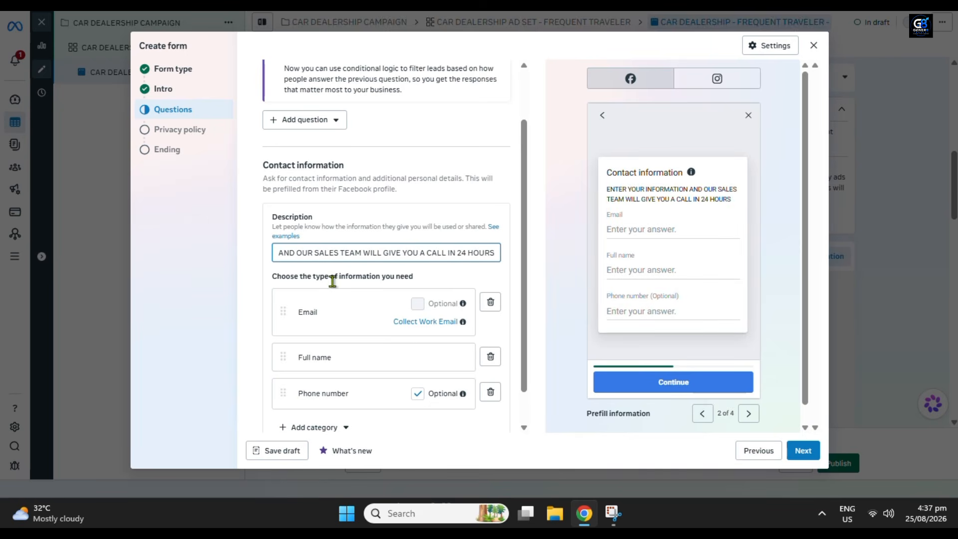
# - Review the contact information types the form requests and the additional contact and user information categories on offer
pyautogui.click(245, 279)
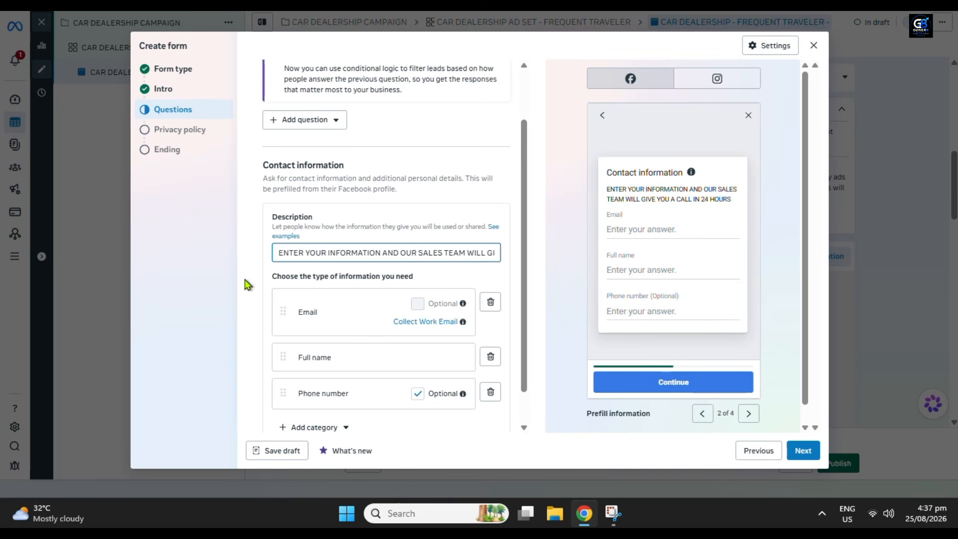
pyautogui.scroll(-1, 299, 264)
pyautogui.moveTo(430, 240); pyautogui.dragTo(254, 234)
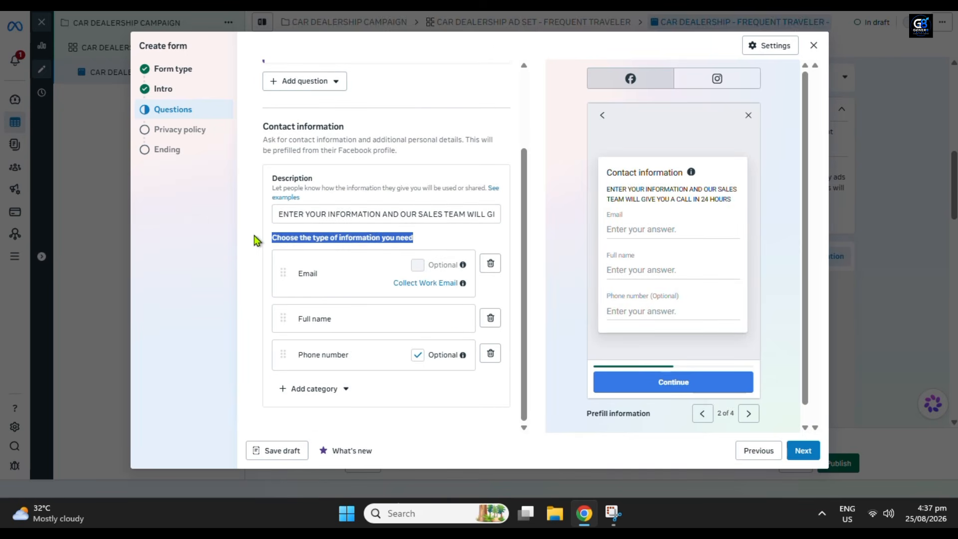
pyautogui.click(256, 320)
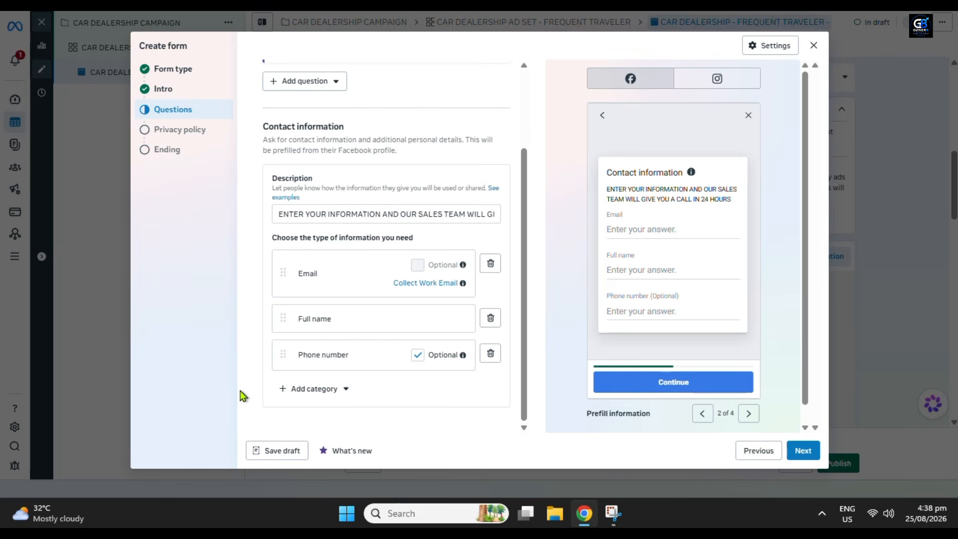
pyautogui.click(307, 389)
pyautogui.moveTo(359, 281)
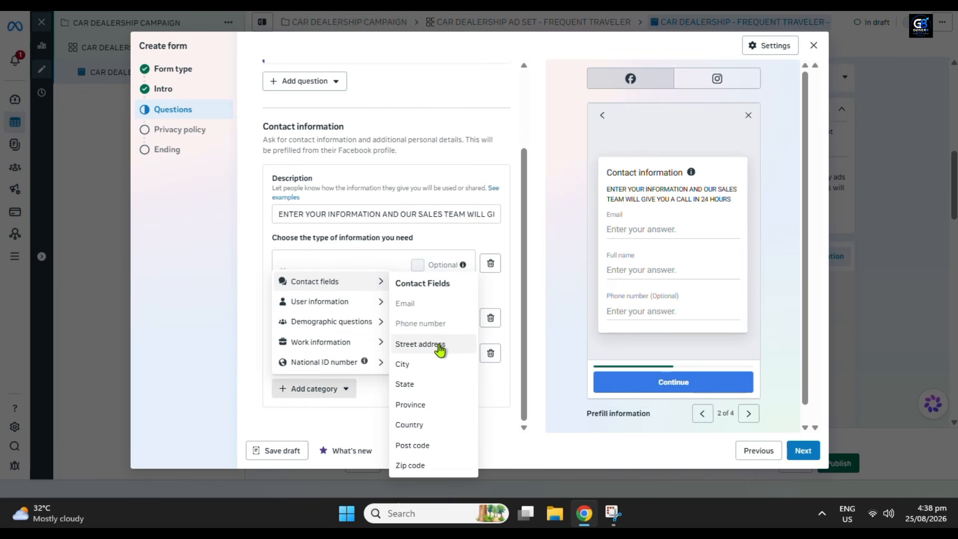
pyautogui.moveTo(348, 301)
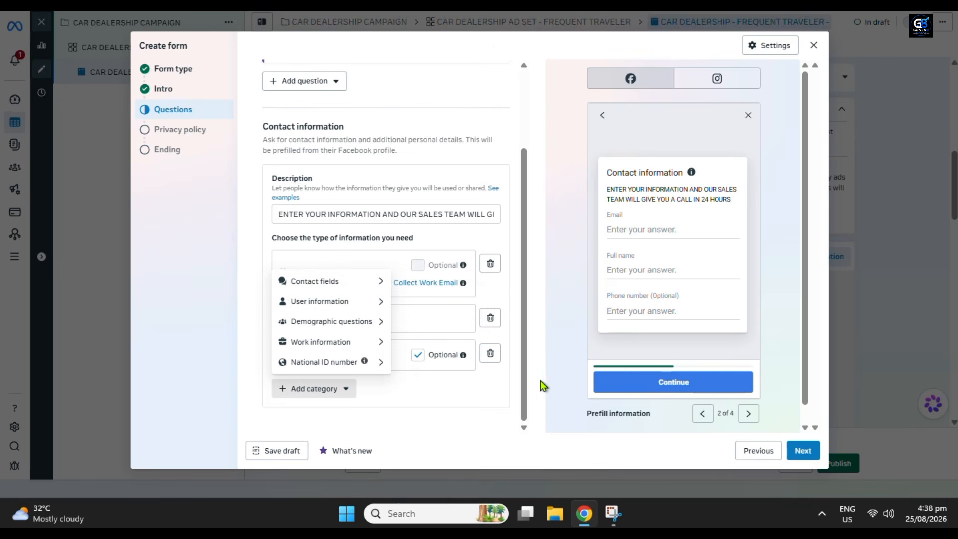
pyautogui.click(804, 450)
pyautogui.click(337, 140)
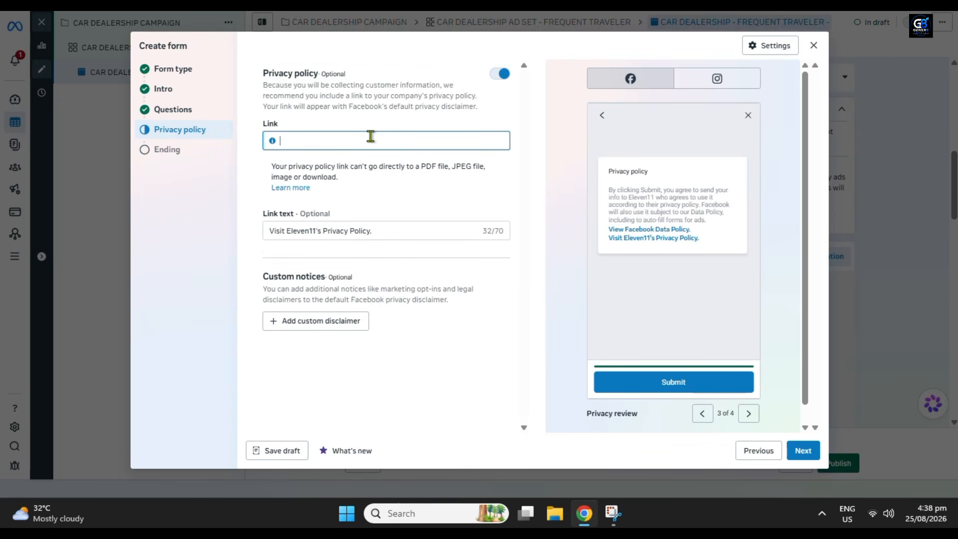
pyautogui.write('https://www.facebook.com/e11eleven')
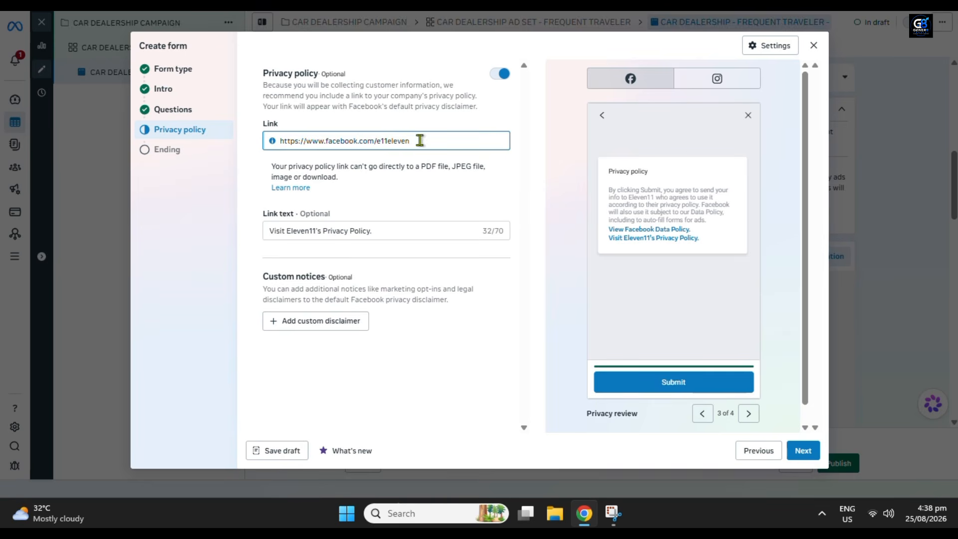
# - Continue to the form's ending and change the description to "You can visit our page or exit the form now."
pyautogui.click(799, 453)
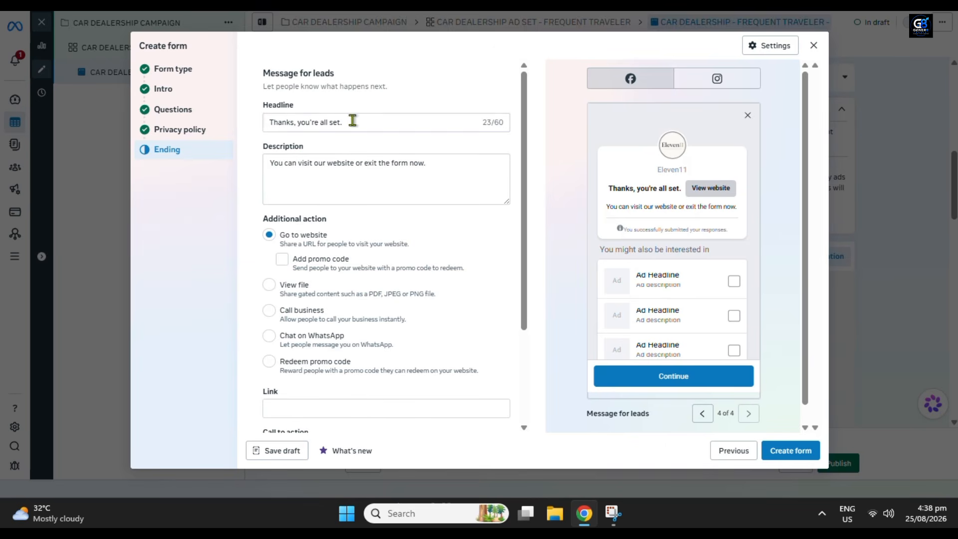
pyautogui.click(324, 161)
pyautogui.doubleClick(341, 162)
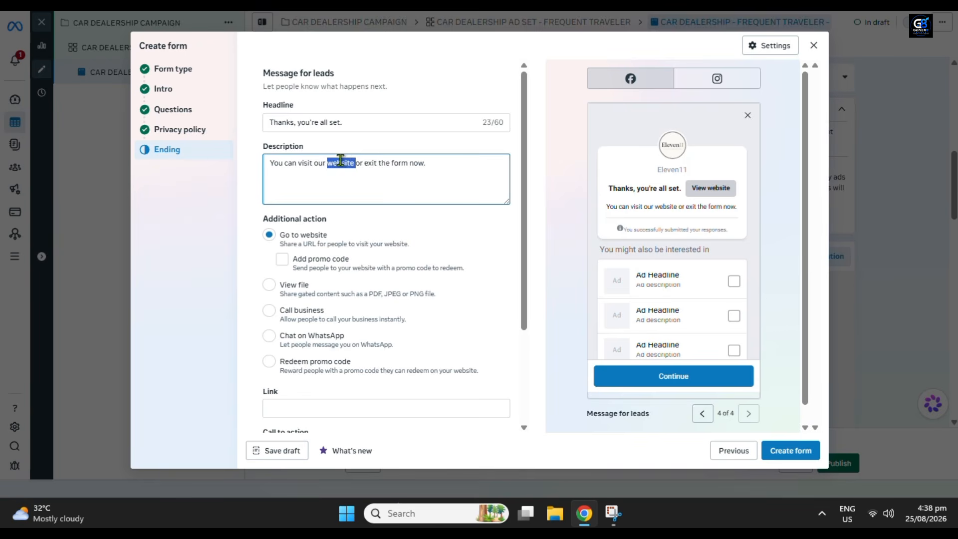
pyautogui.write('page')
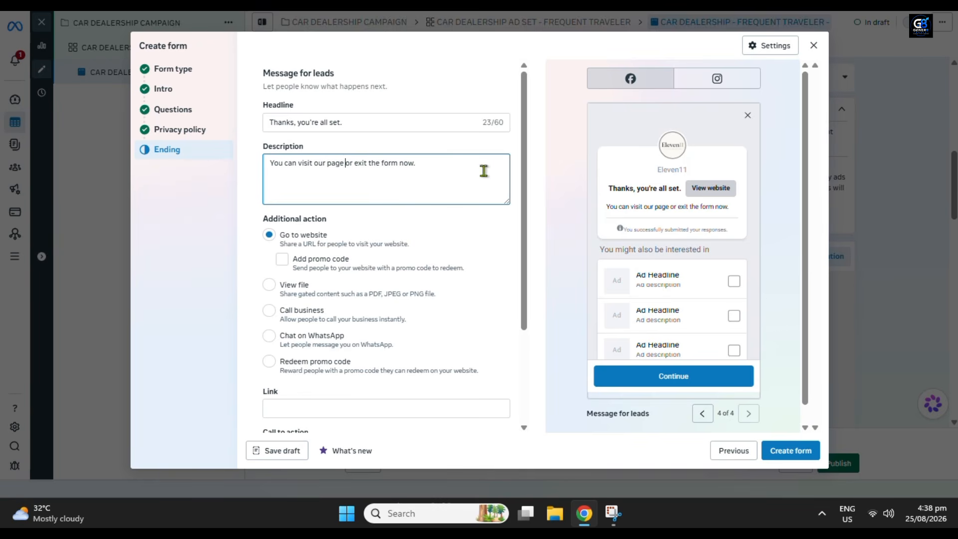
pyautogui.scroll(-3, 519, 200)
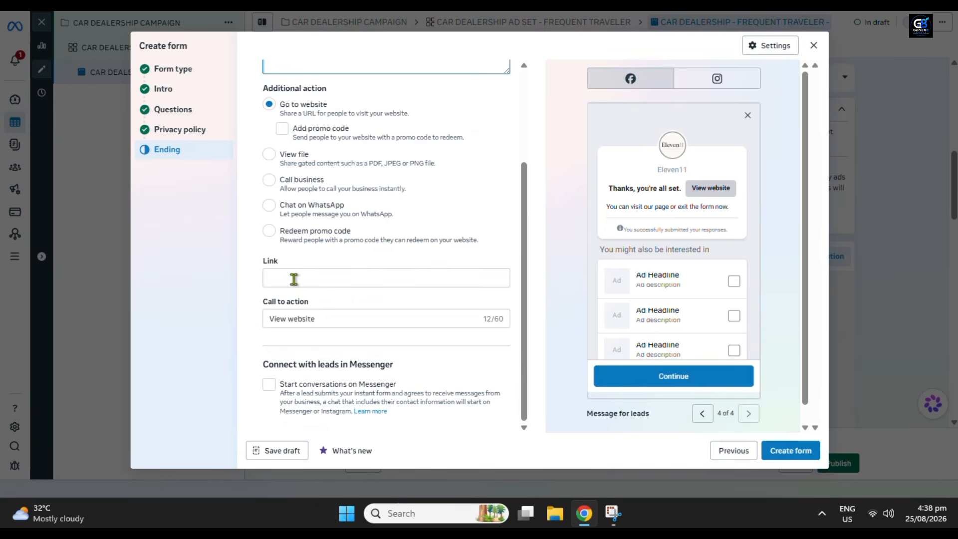
pyautogui.click(294, 279)
pyautogui.write('https://www.facebook.com/e11eleven')
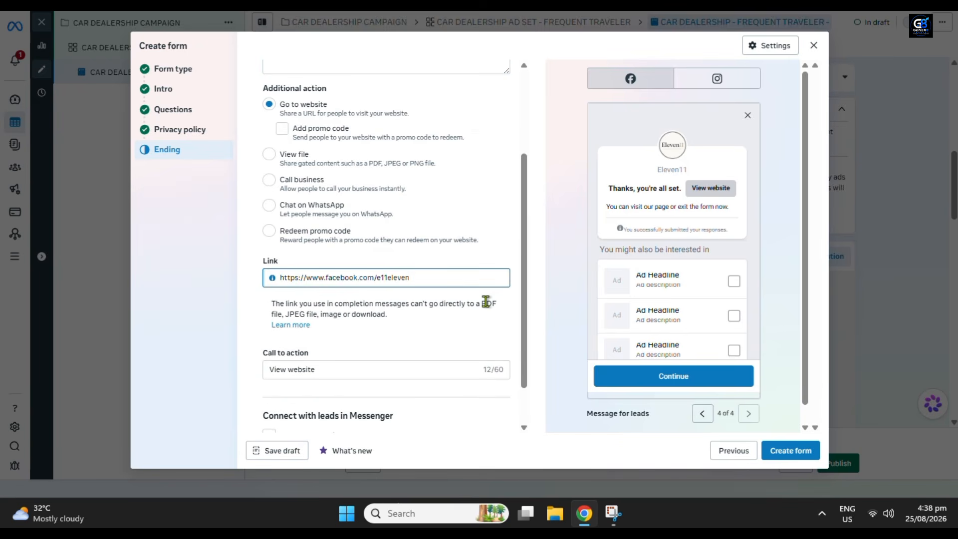
pyautogui.scroll(-1, 485, 302)
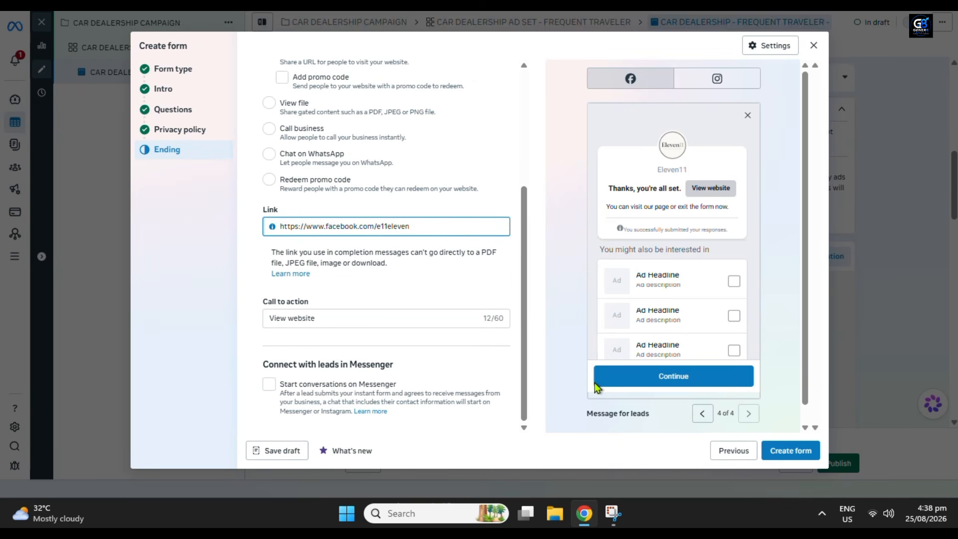
pyautogui.click(798, 453)
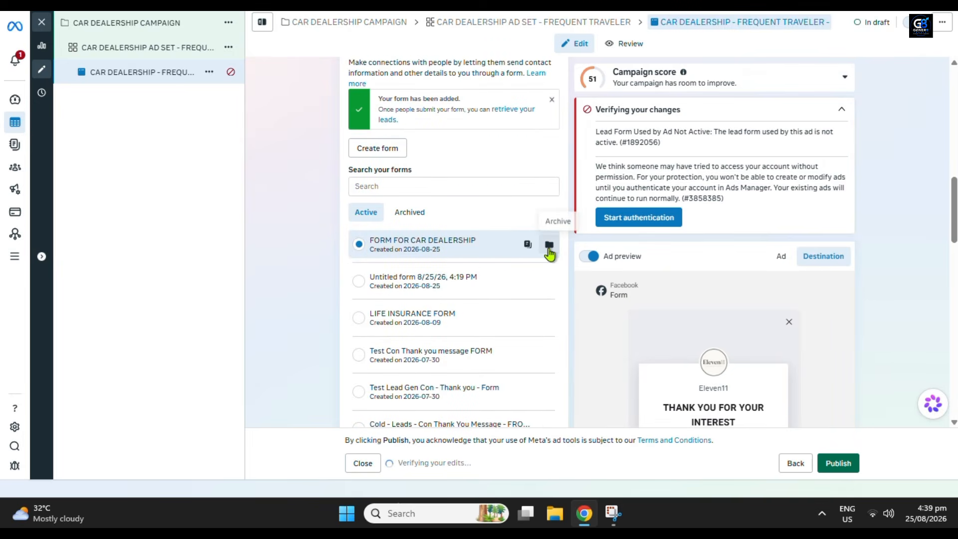
# - Start setting up automated lead delivery with Google Sheets and create a new spreadsheet named "CAR DEALERSHIP SHEET"
pyautogui.scroll(-6, 560, 264)
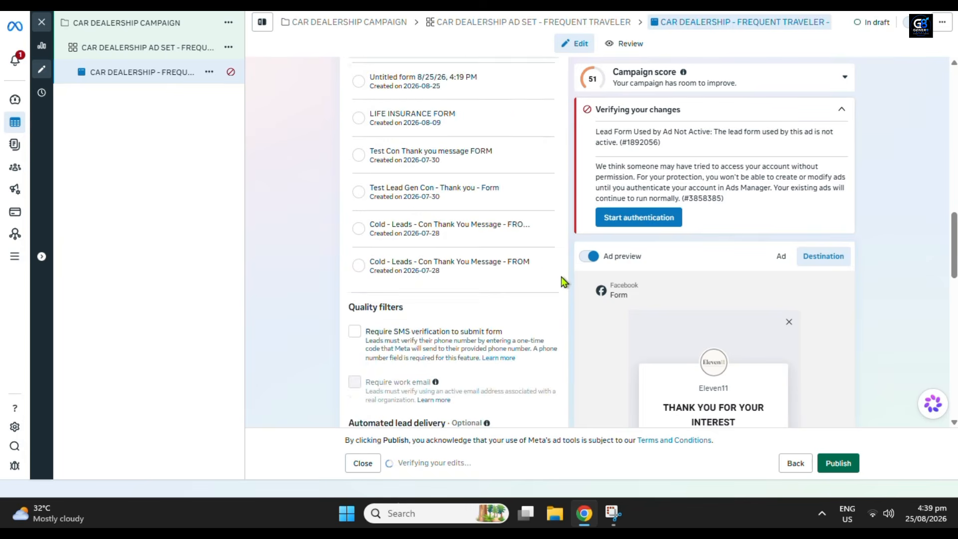
pyautogui.tripleClick(405, 289)
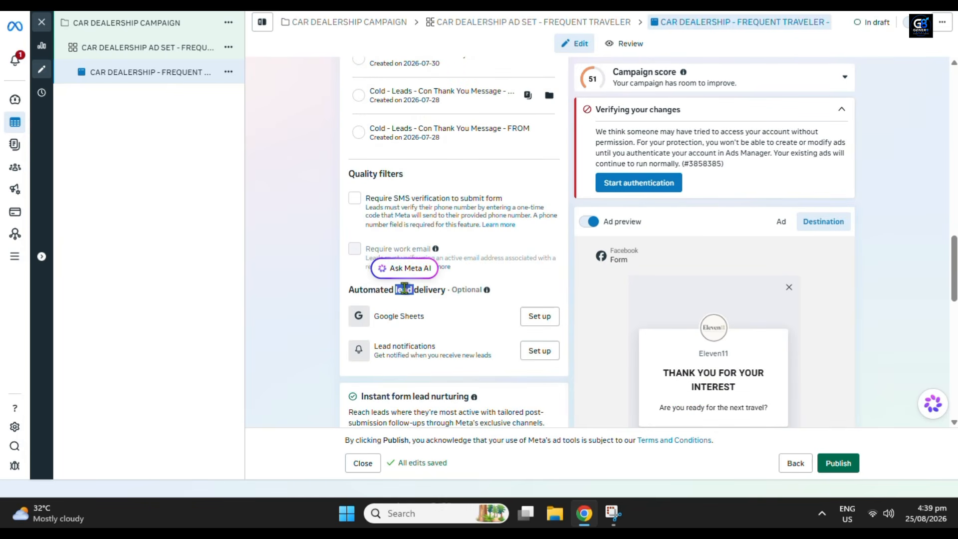
pyautogui.moveTo(431, 319); pyautogui.dragTo(374, 322)
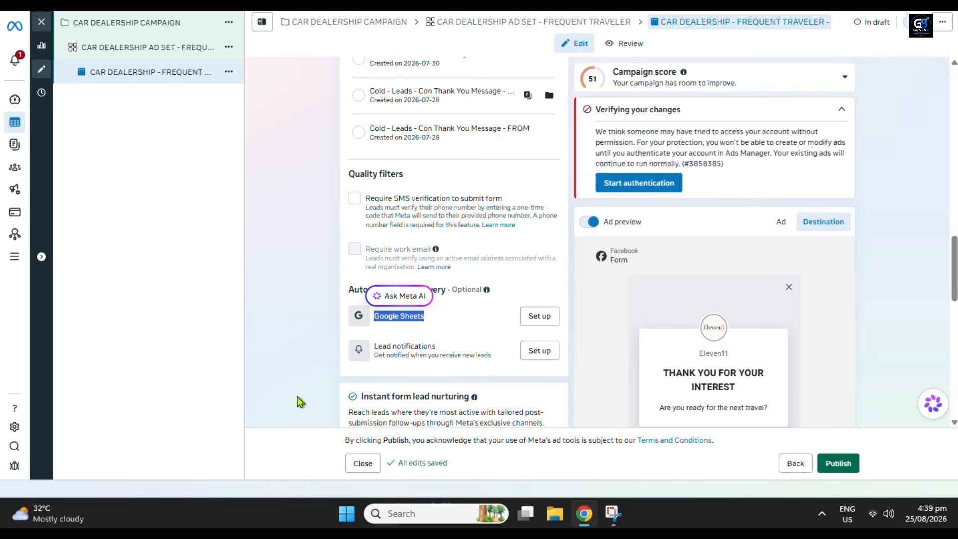
pyautogui.click(546, 319)
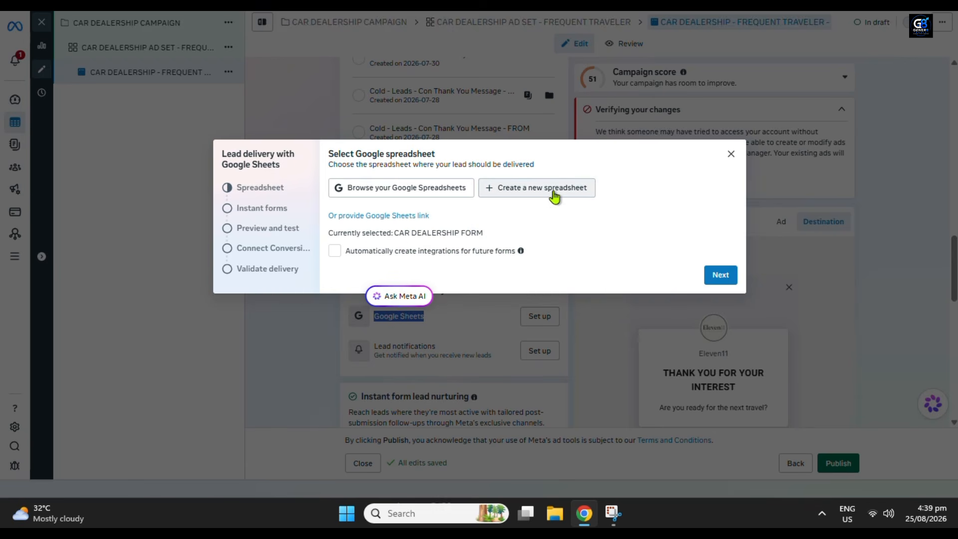
pyautogui.click(569, 189)
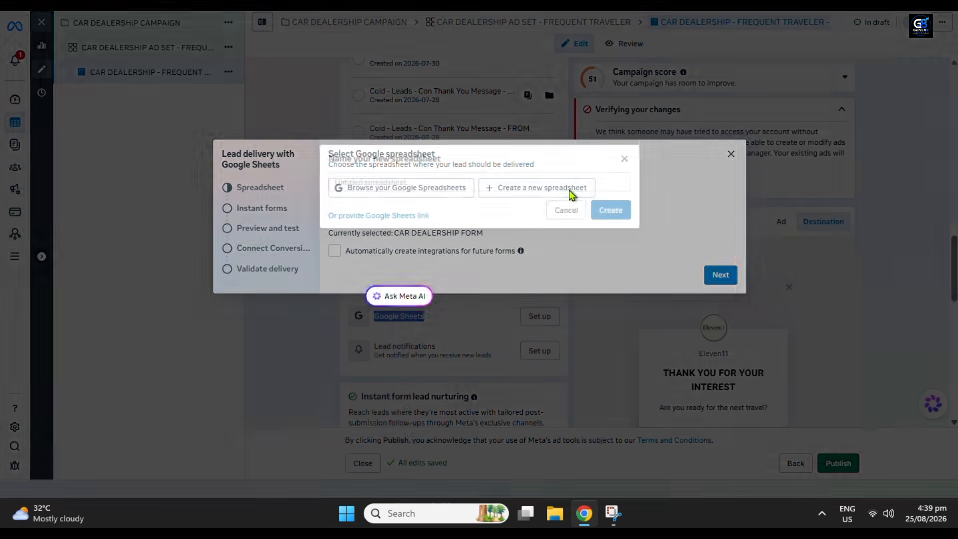
pyautogui.click(512, 183)
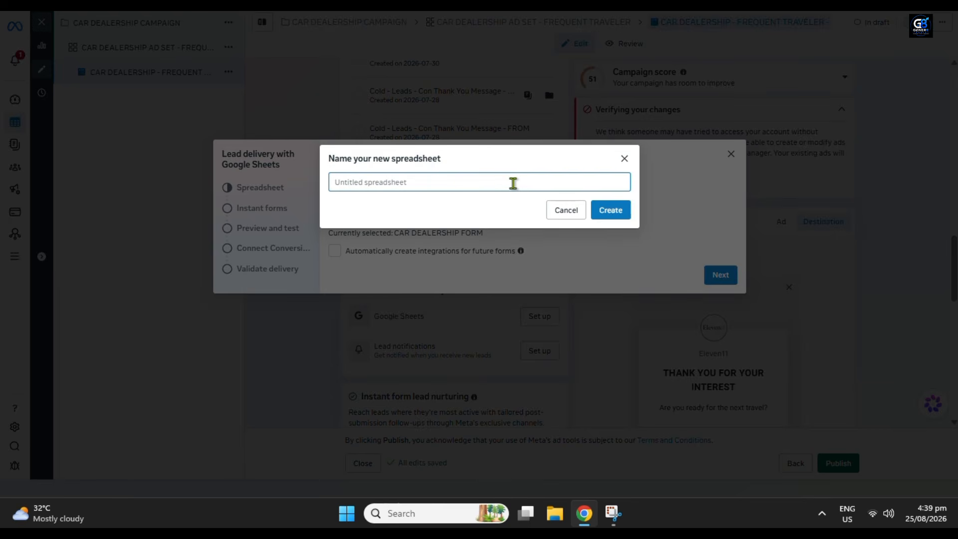
pyautogui.write('CAR DEALERSHIP SHEET')
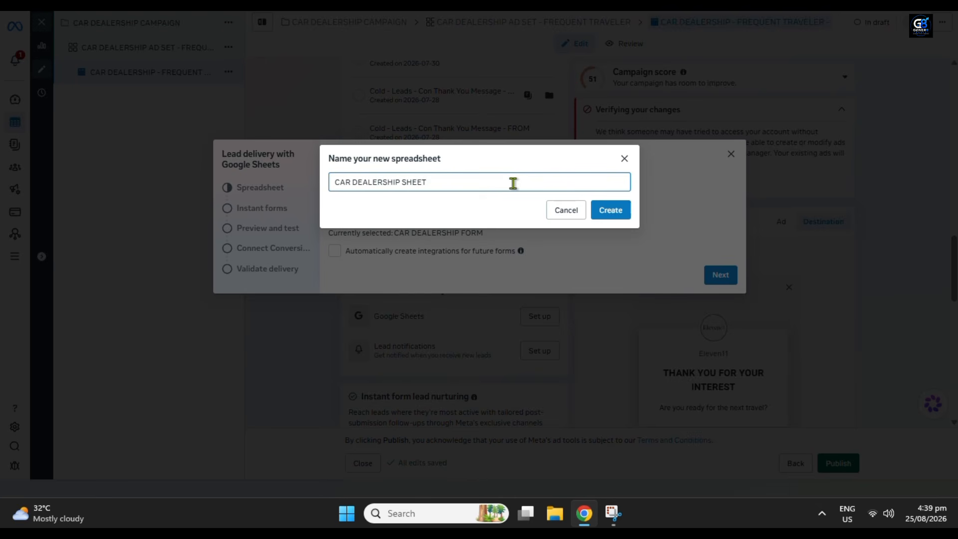
pyautogui.click(614, 211)
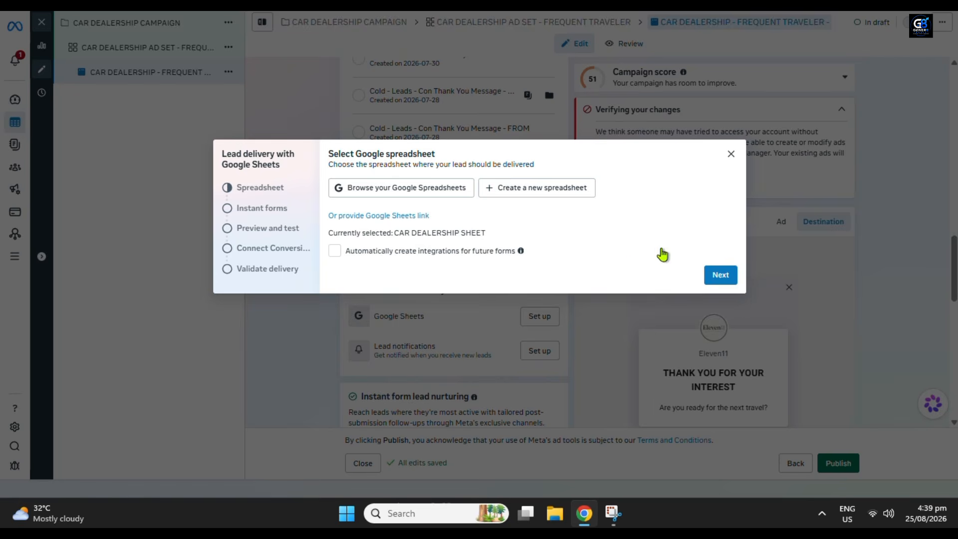
# - Connect Sheet1 of the new spreadsheet to the instant form FORM FOR CAR DEALERSHIP
pyautogui.click(721, 275)
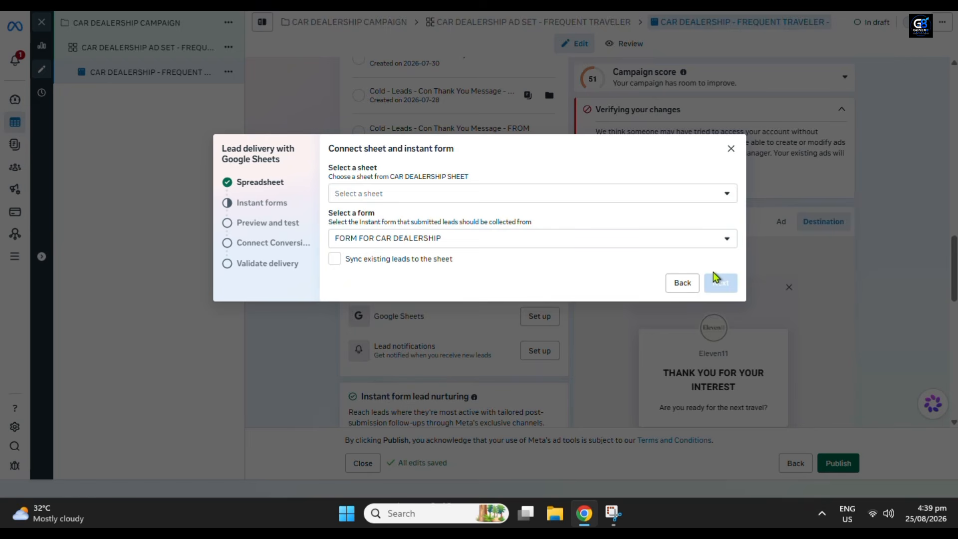
pyautogui.click(464, 198)
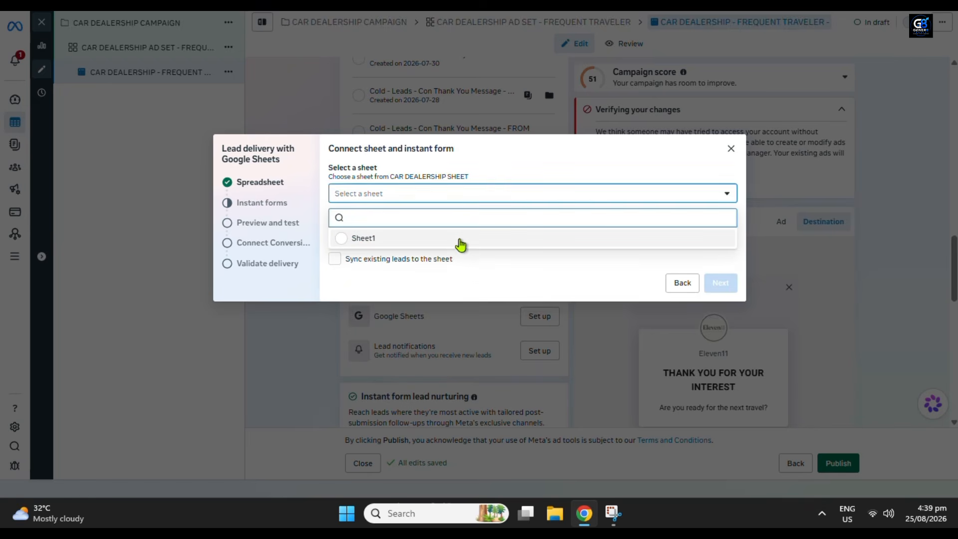
pyautogui.click(459, 243)
pyautogui.moveTo(380, 213); pyautogui.dragTo(329, 214)
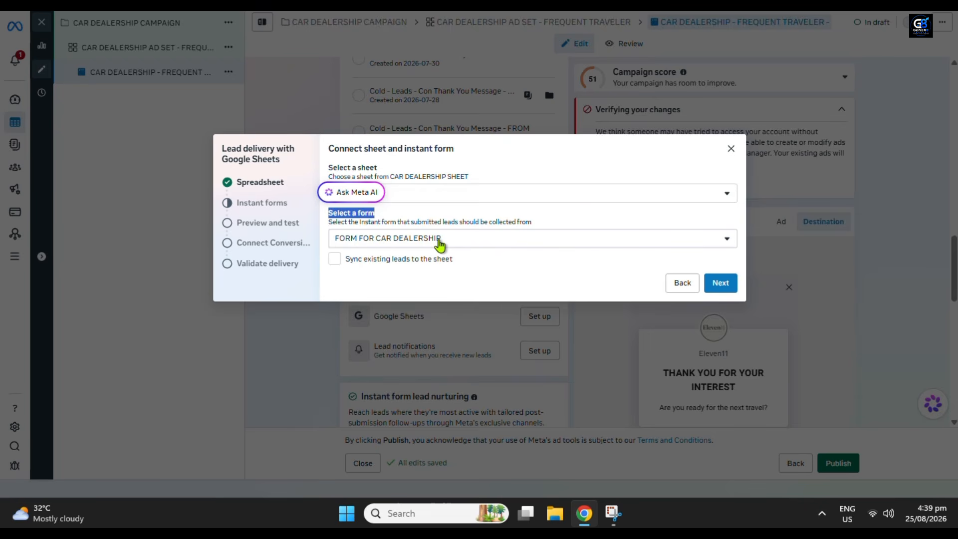
pyautogui.click(721, 283)
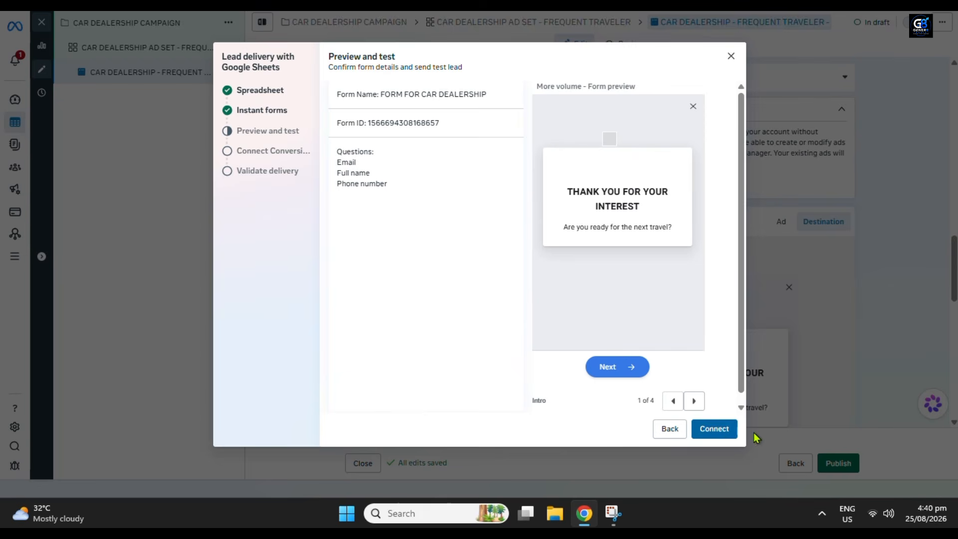
pyautogui.click(728, 429)
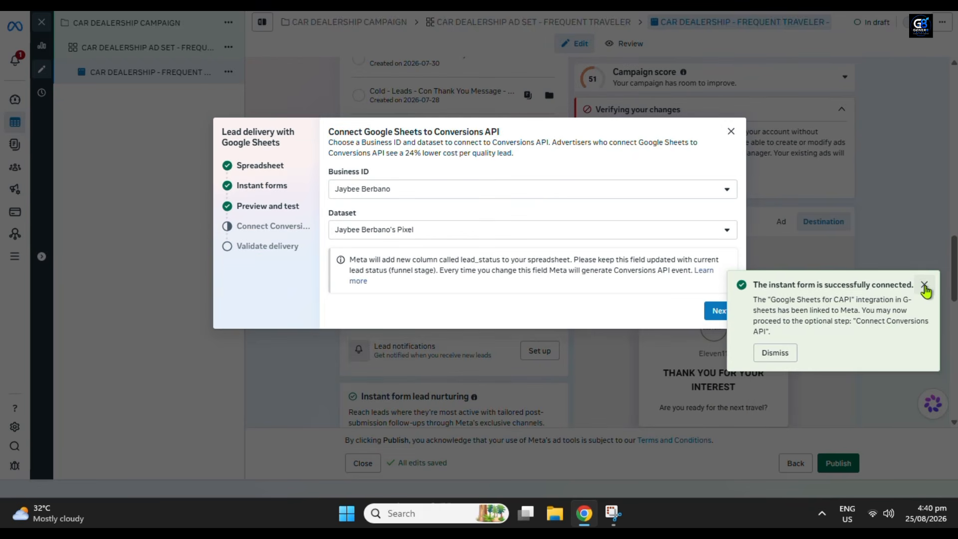
# - Accept the preselected business and dataset for the Conversions API, send a test lead and view it
pyautogui.click(924, 284)
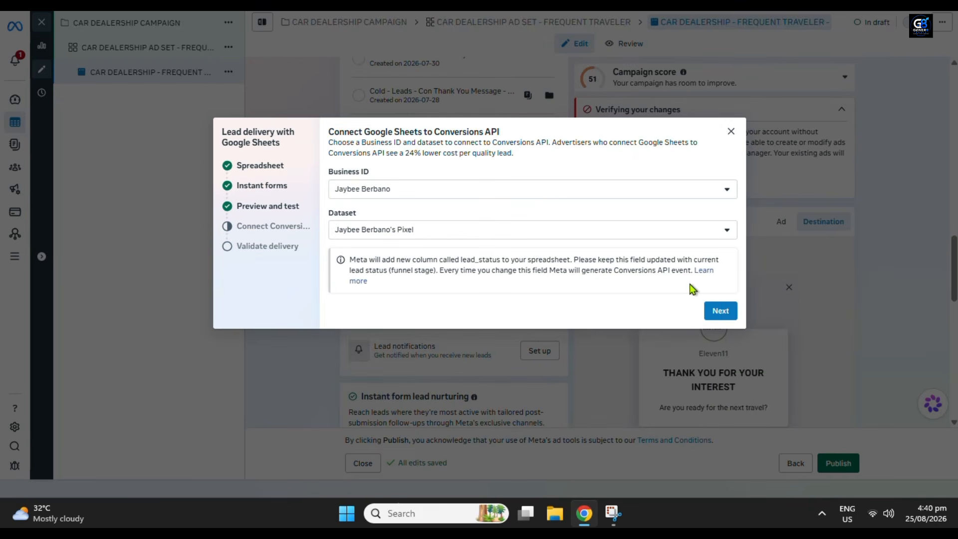
pyautogui.click(720, 312)
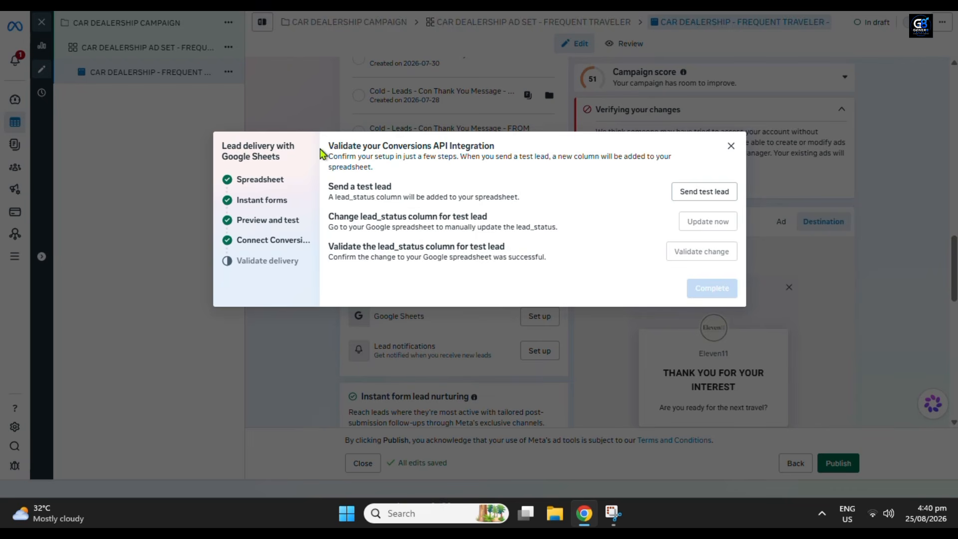
pyautogui.moveTo(327, 144); pyautogui.dragTo(519, 155)
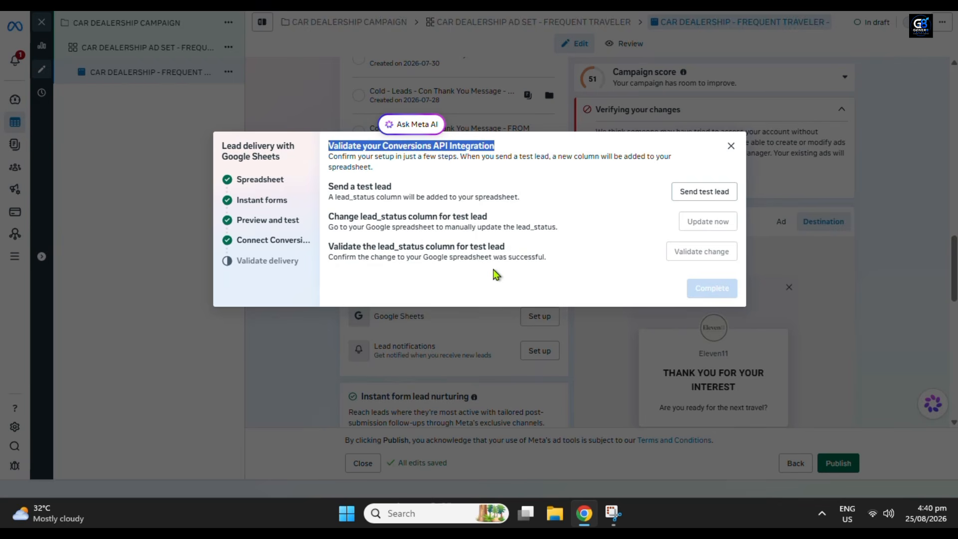
pyautogui.moveTo(461, 186); pyautogui.dragTo(328, 188)
pyautogui.click(645, 195)
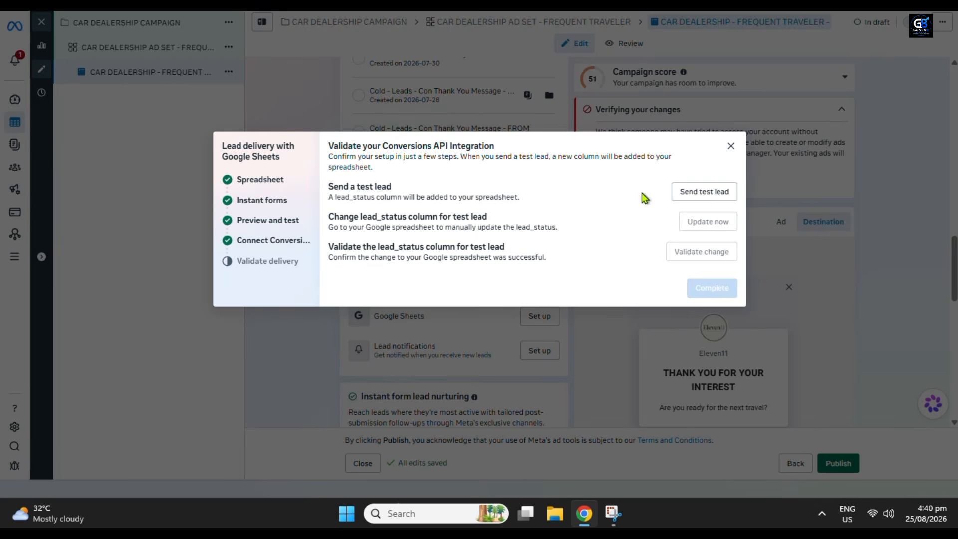
pyautogui.click(701, 192)
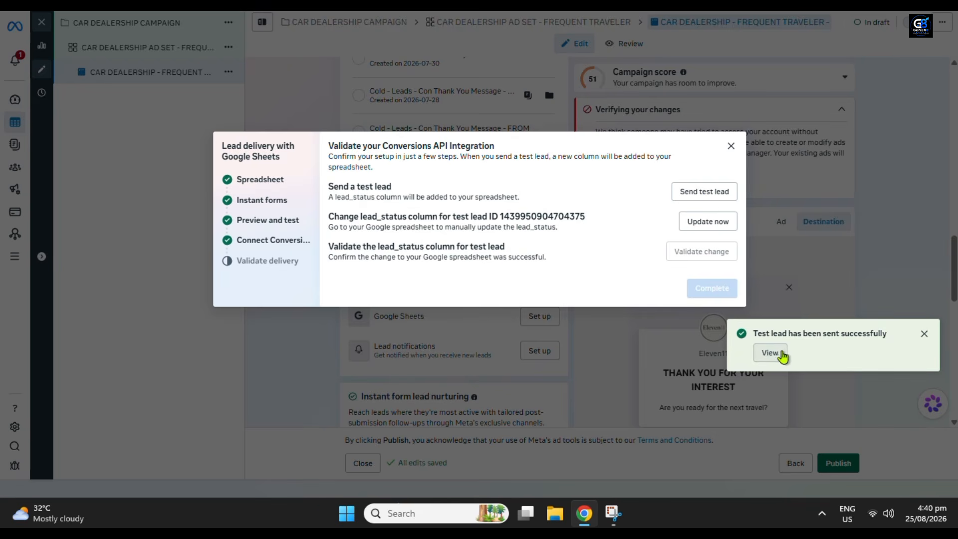
pyautogui.click(781, 354)
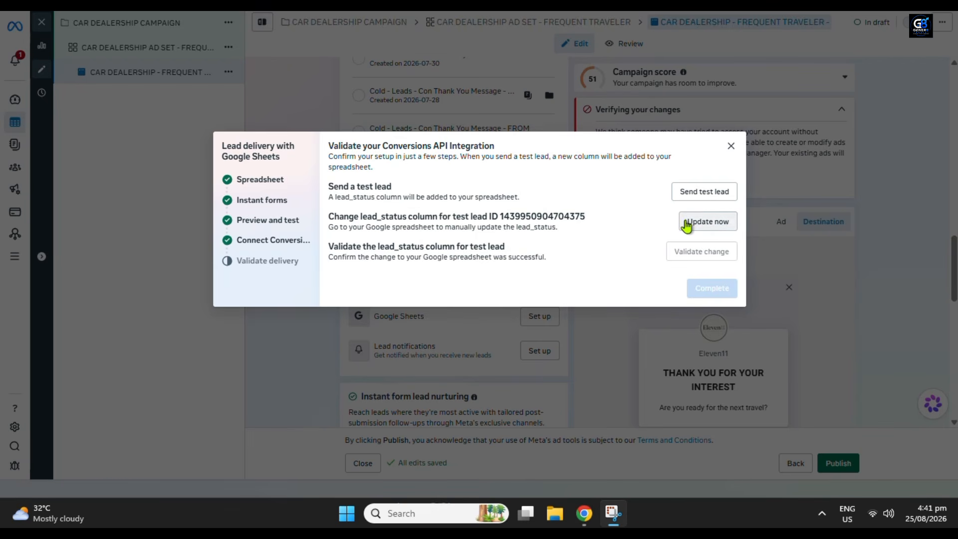
# - Open the linked spreadsheet in Google Sheets from the lead status update and change the test lead's lead_status to "GOOD"
pyautogui.click(684, 222)
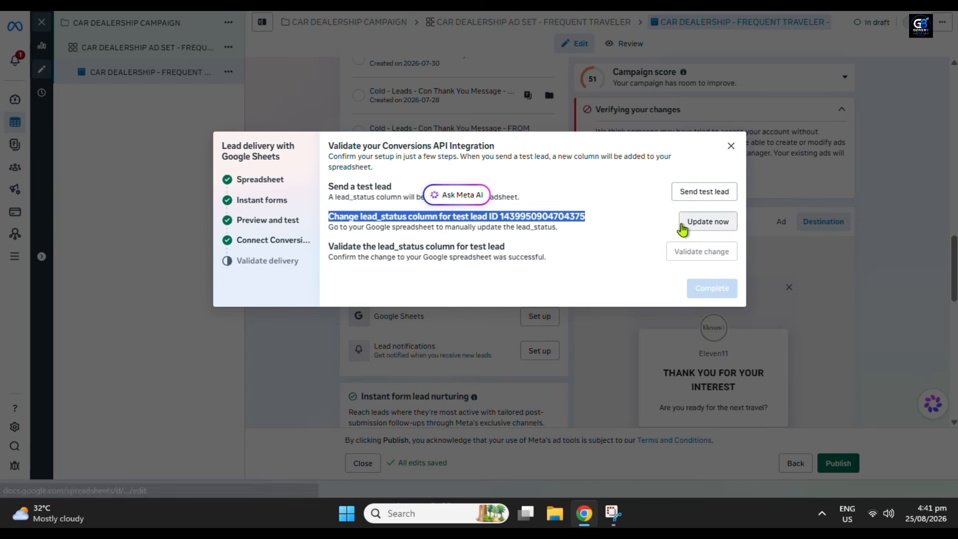
pyautogui.click(376, 220)
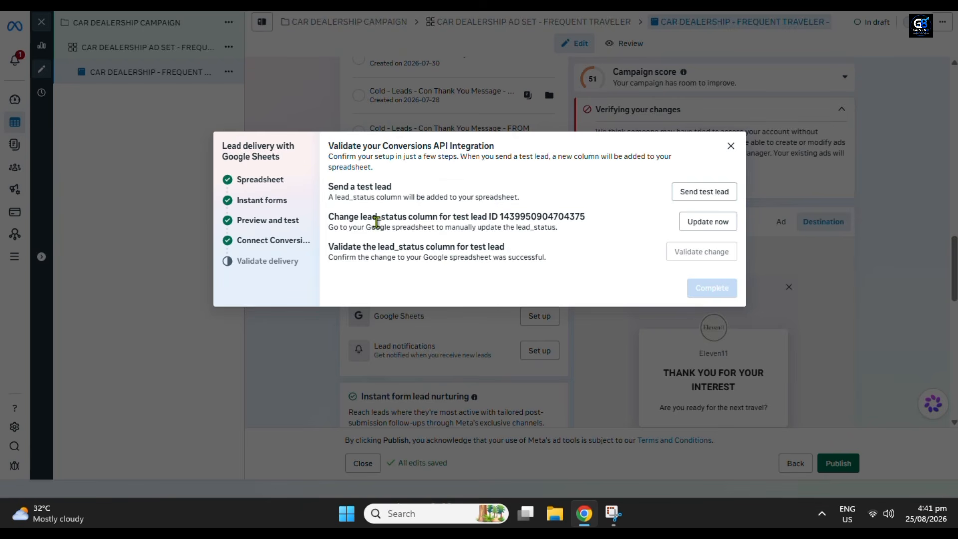
pyautogui.moveTo(362, 217); pyautogui.dragTo(445, 214)
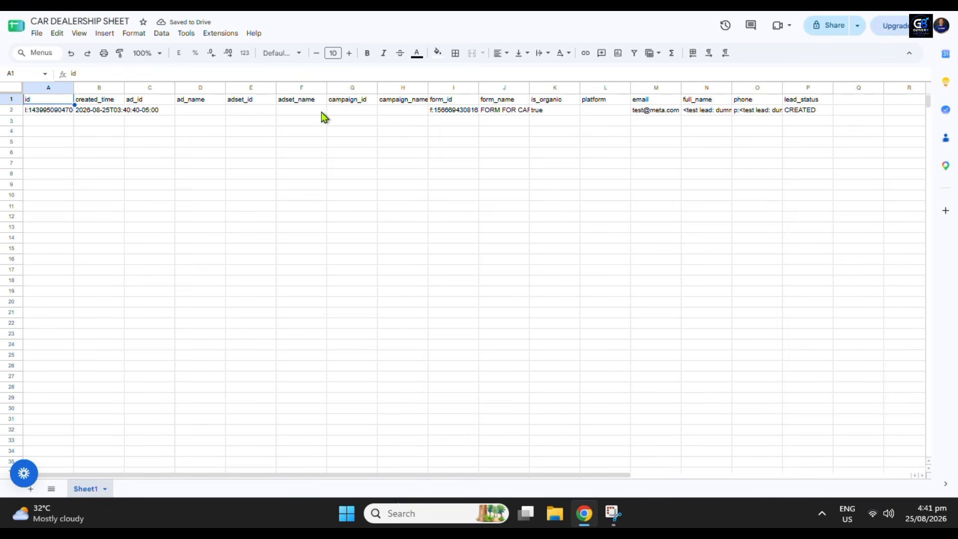
pyautogui.doubleClick(811, 111)
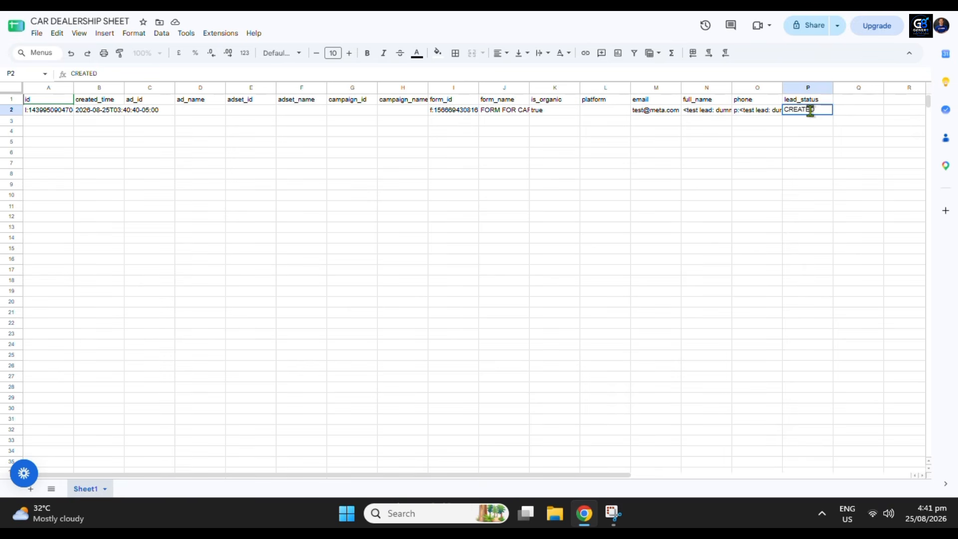
pyautogui.doubleClick(810, 110)
pyautogui.write('GOOD')
pyautogui.click(820, 128)
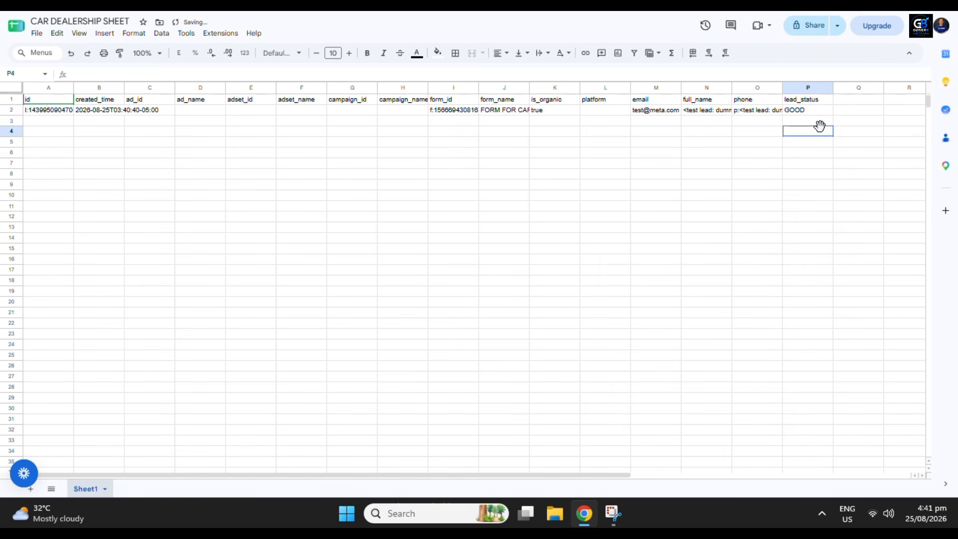
pyautogui.hotkey('ctrl', 'a')
pyautogui.click(716, 140)
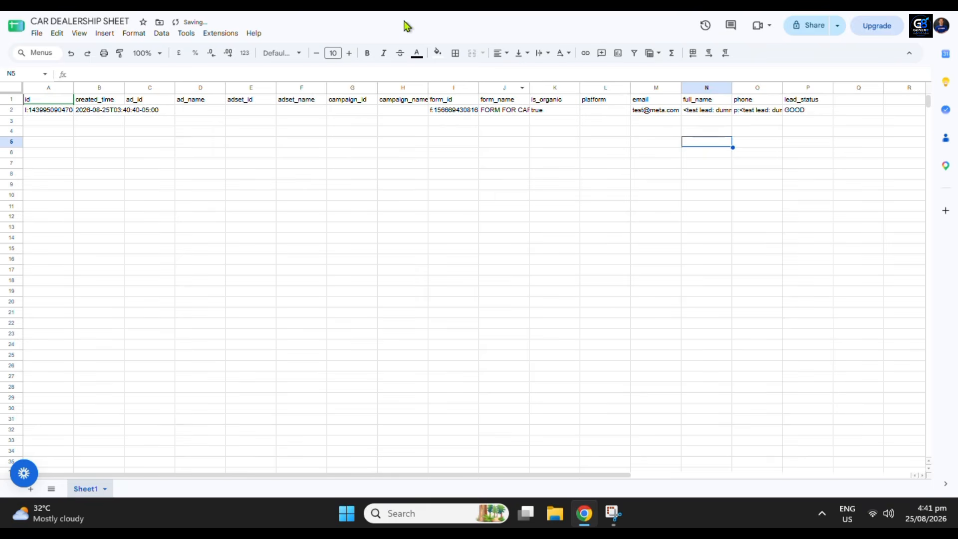
# - Return to Meta Ads Manager and validate the lead_status change for the test lead
pyautogui.hotkey('ctrl', 'shift', 'Tab')
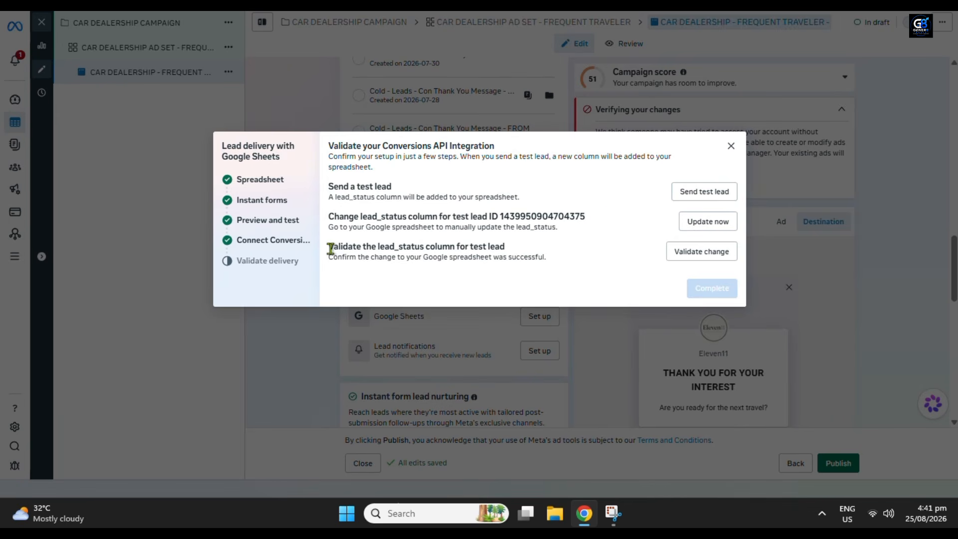
pyautogui.moveTo(330, 248); pyautogui.dragTo(519, 252)
pyautogui.click(525, 253)
pyautogui.click(712, 255)
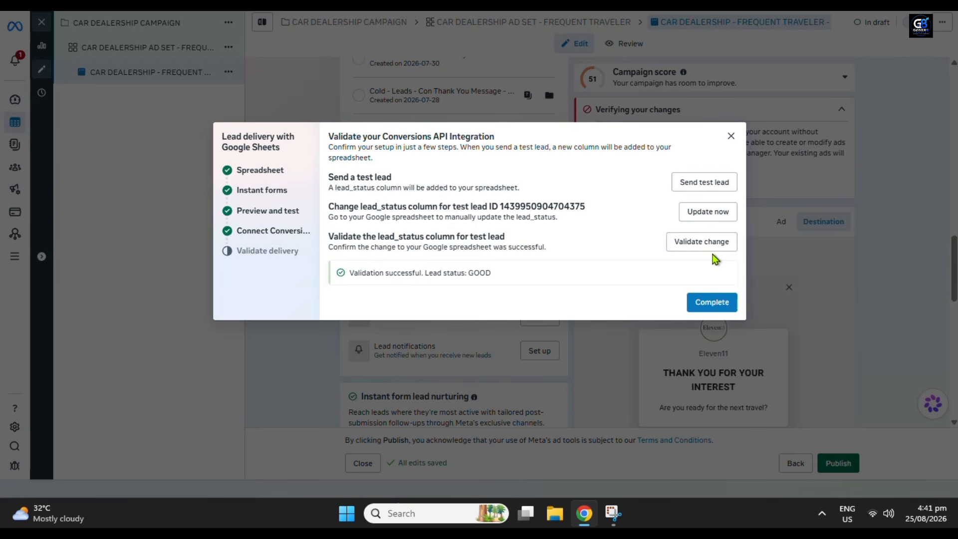
pyautogui.moveTo(349, 272); pyautogui.dragTo(506, 279)
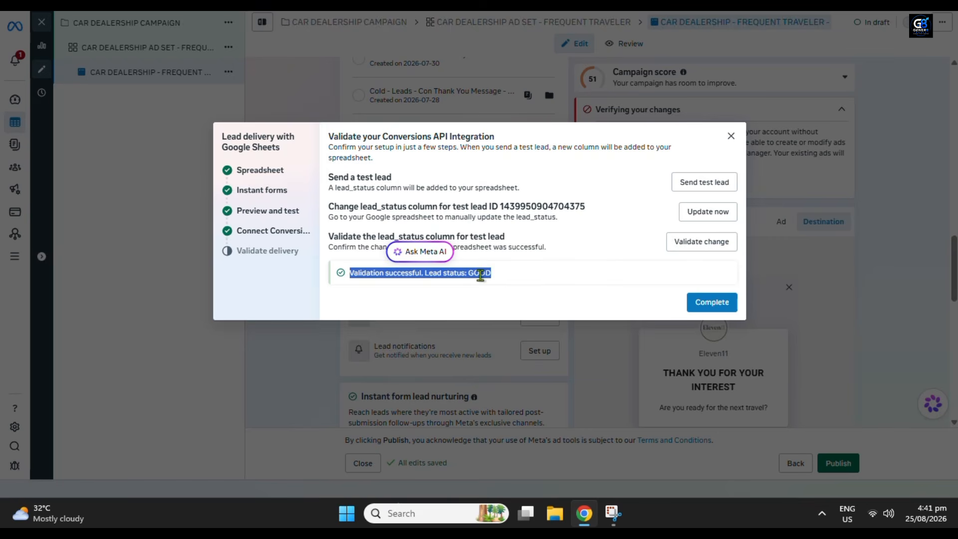
# - Check the test lead's lead_status cell in the spreadsheet and complete the Google Sheets lead delivery setup
pyautogui.click(501, 5)
pyautogui.click(804, 111)
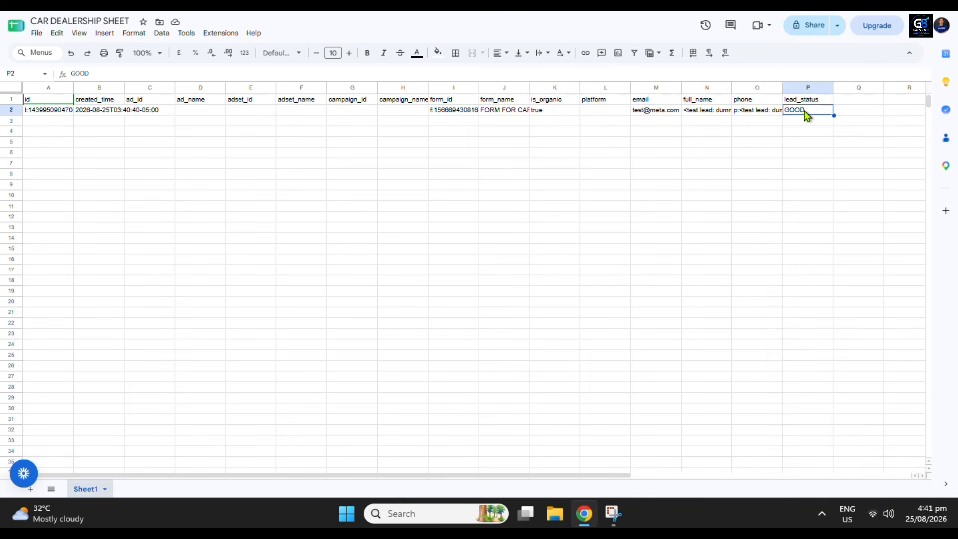
pyautogui.click(399, 5)
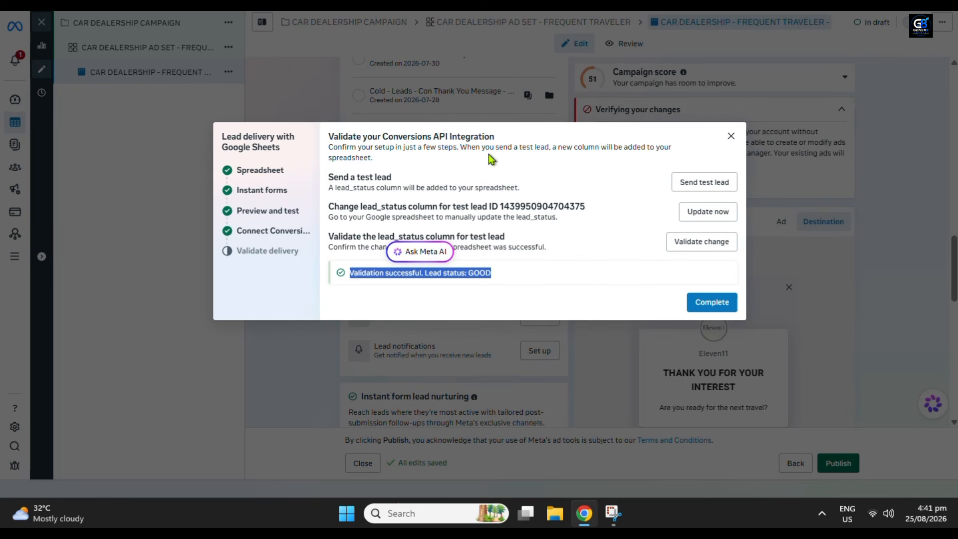
pyautogui.click(709, 300)
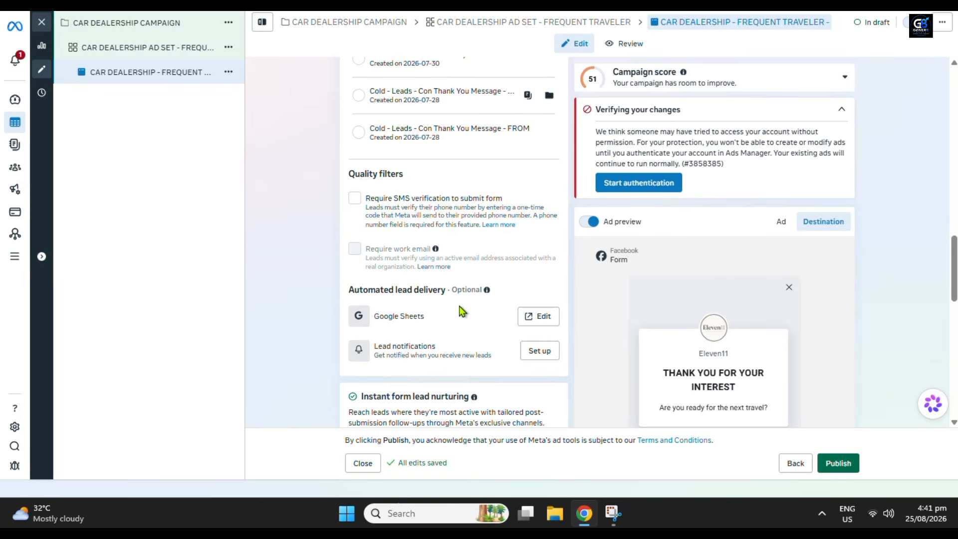
# - Review the ad's instant form selection, automated lead delivery, lead nurturing, identity and ad setup sections
pyautogui.scroll(7, 461, 312)
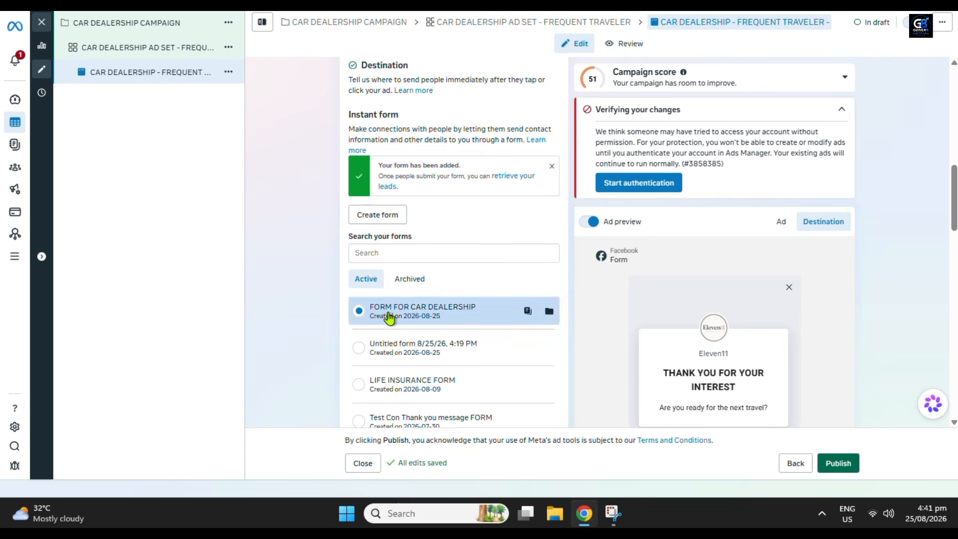
pyautogui.scroll(-10, 475, 309)
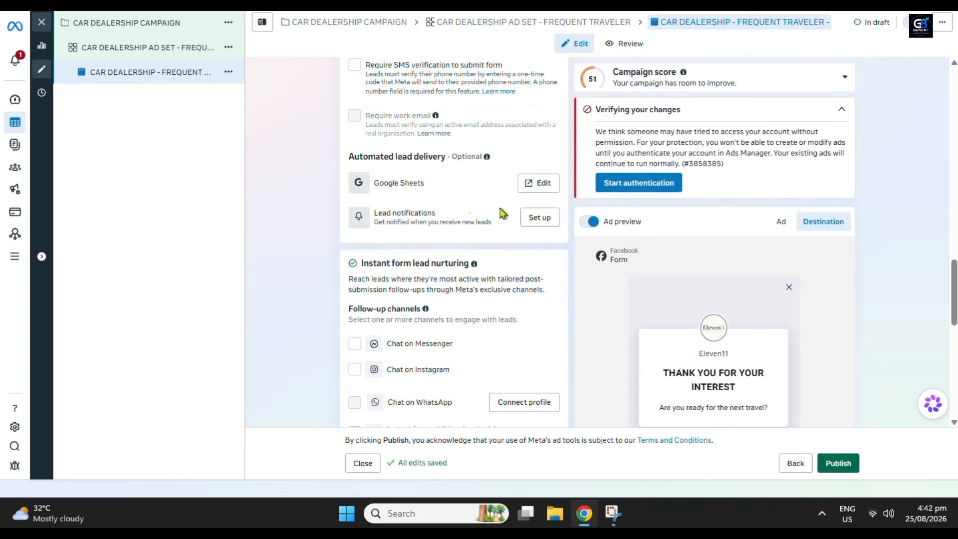
pyautogui.scroll(-4, 359, 260)
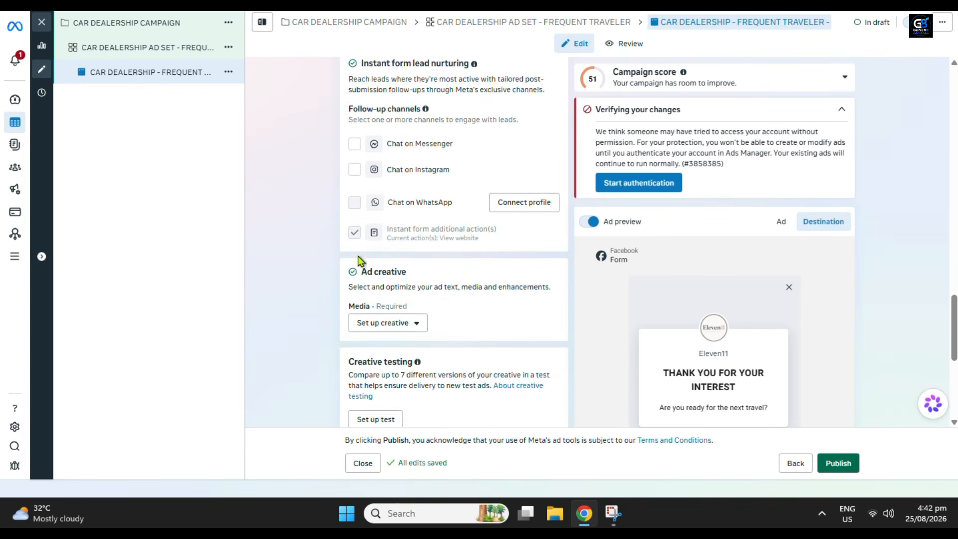
pyautogui.scroll(5, 379, 265)
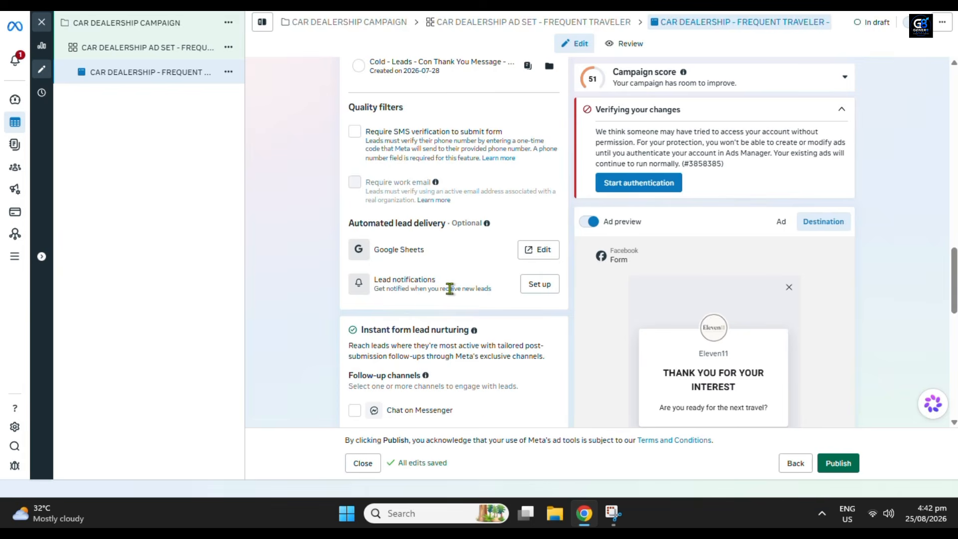
pyautogui.scroll(10, 530, 295)
pyautogui.scroll(4, 532, 299)
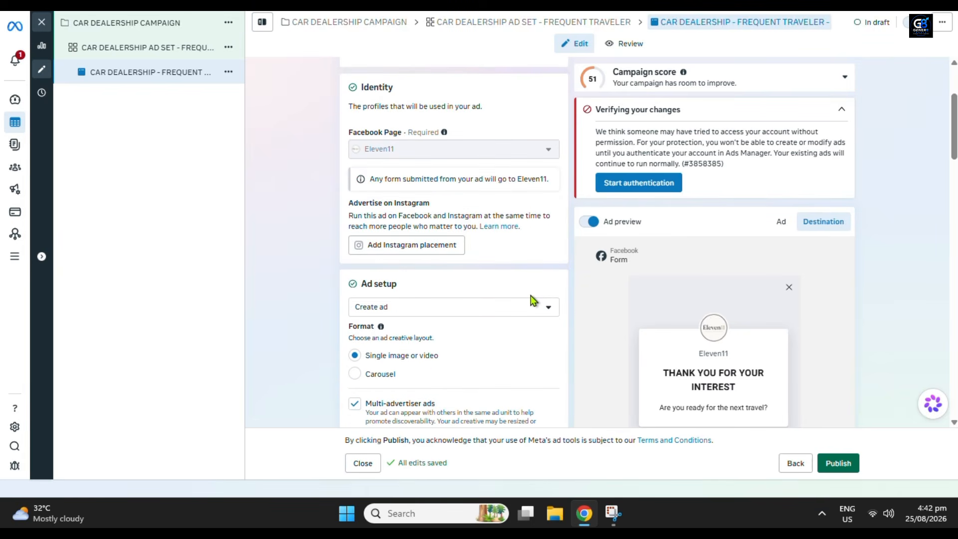
pyautogui.scroll(-15, 533, 299)
# - Start an image ad creative, upload the 1024 × 1024 Hyundai Tucson dealership image as its media and continue to the text settings
pyautogui.moveTo(421, 207); pyautogui.dragTo(353, 203)
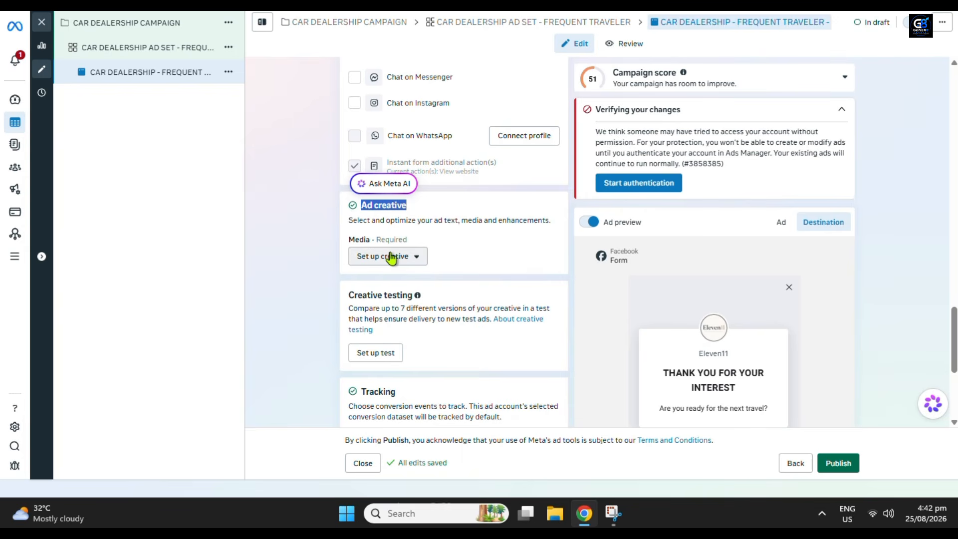
pyautogui.doubleClick(359, 239)
pyautogui.click(387, 256)
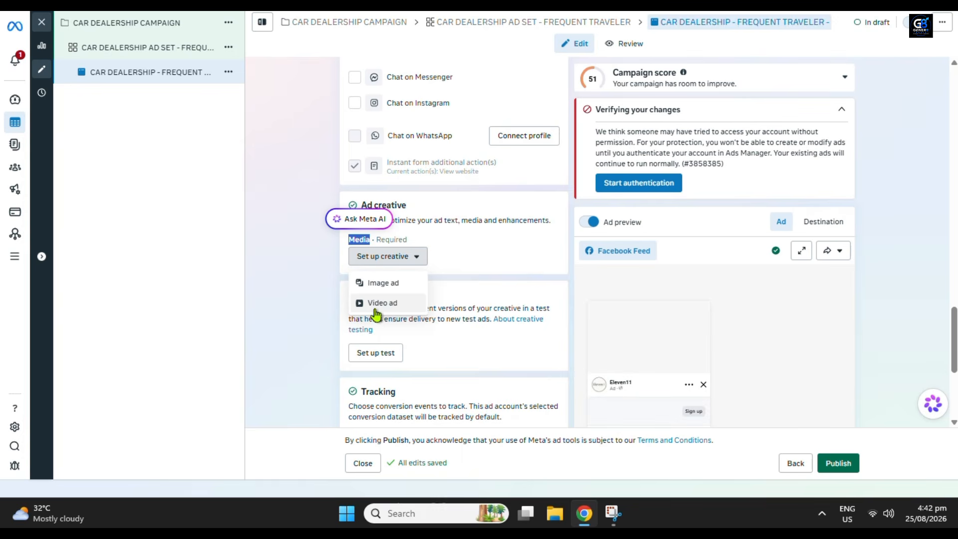
pyautogui.click(411, 285)
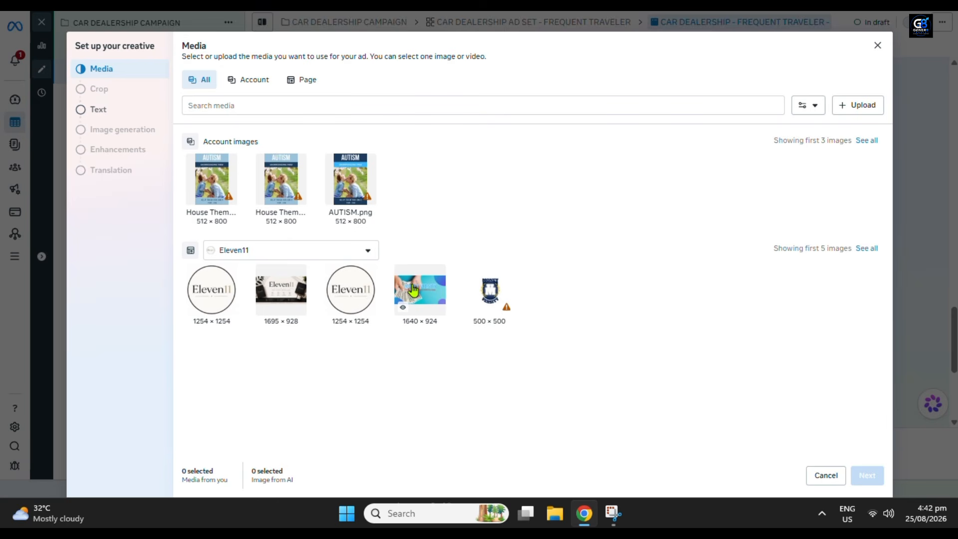
pyautogui.click(869, 107)
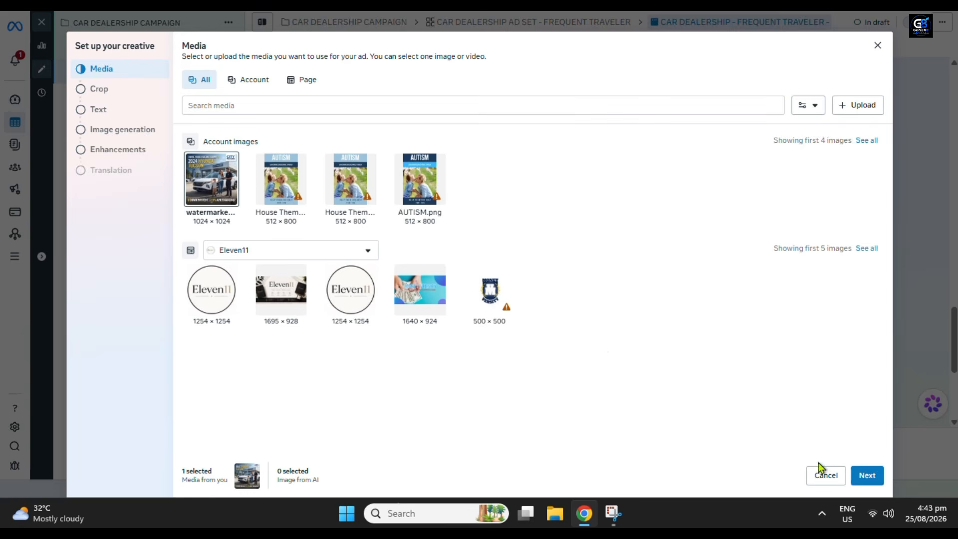
pyautogui.click(869, 476)
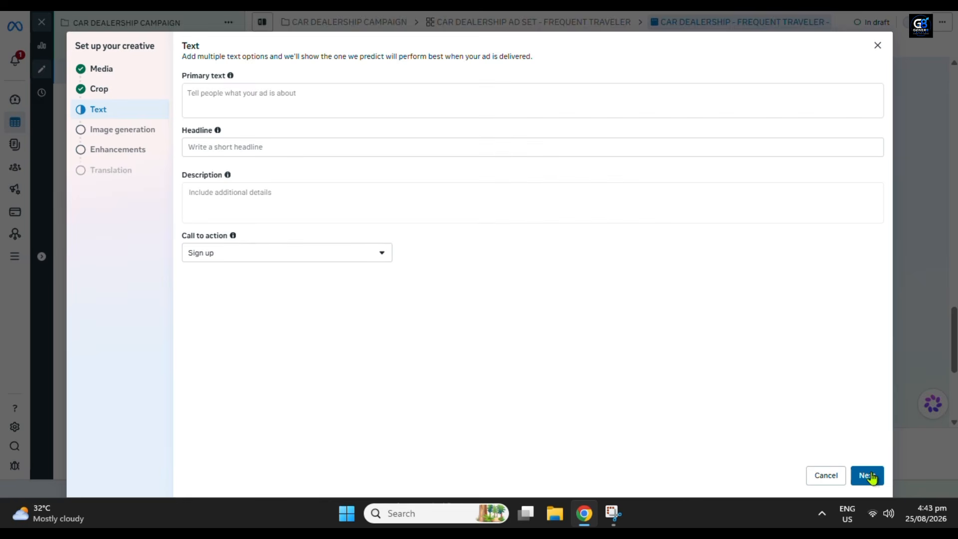
# - Check the creative's text fields, and switch to the Gemini chat to find the Facebook ad copy for the 2024 Hyundai Tucson
pyautogui.click(264, 95)
pyautogui.click(319, 172)
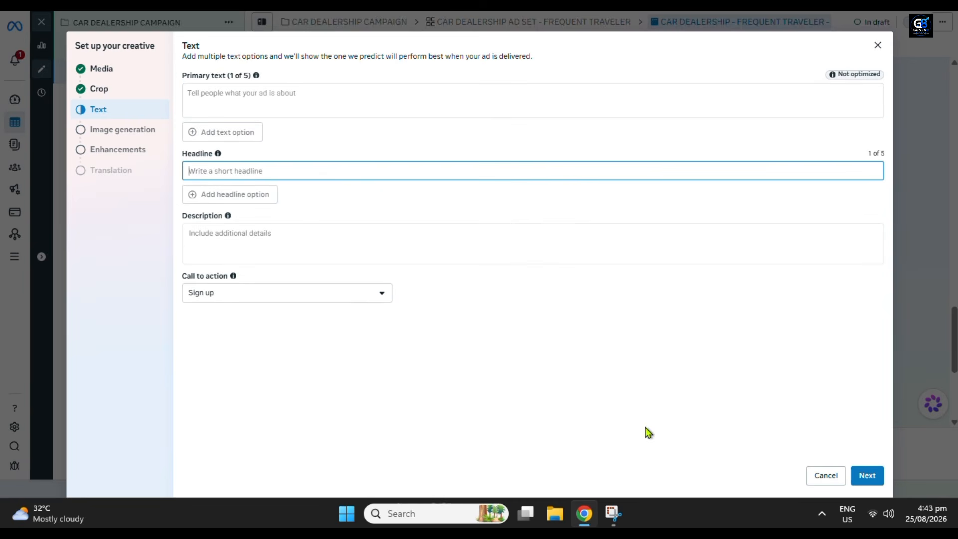
pyautogui.click(470, 246)
pyautogui.click(522, 355)
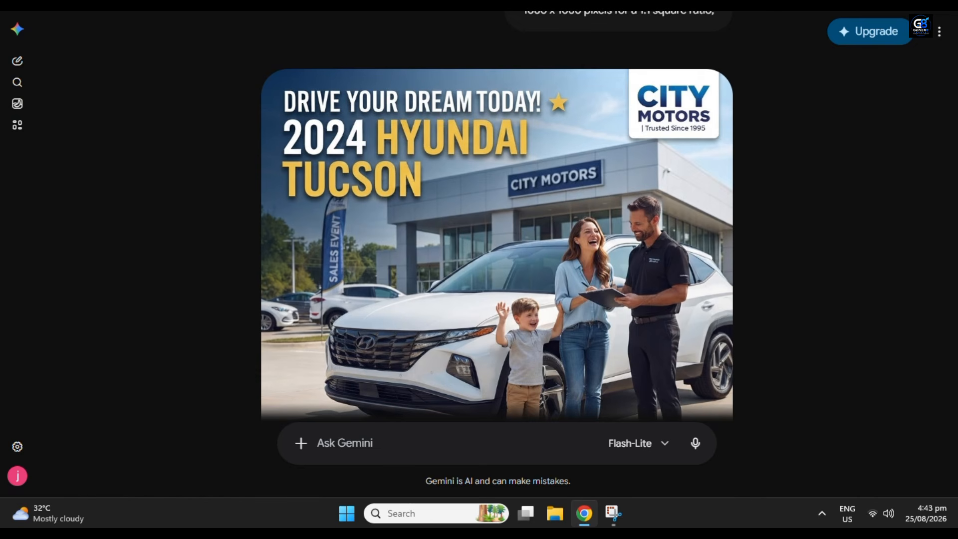
pyautogui.scroll(3, 742, 258)
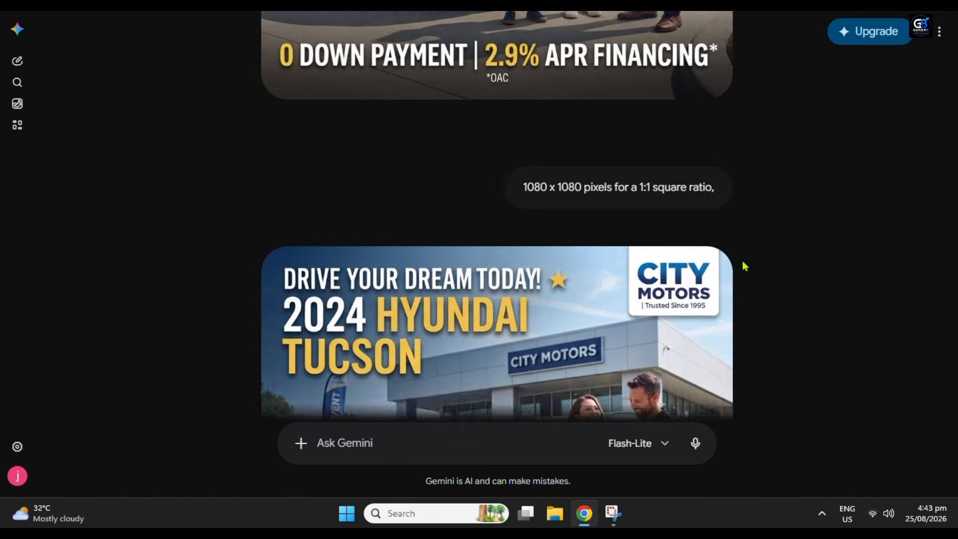
pyautogui.scroll(-12, 743, 259)
pyautogui.scroll(-3, 746, 259)
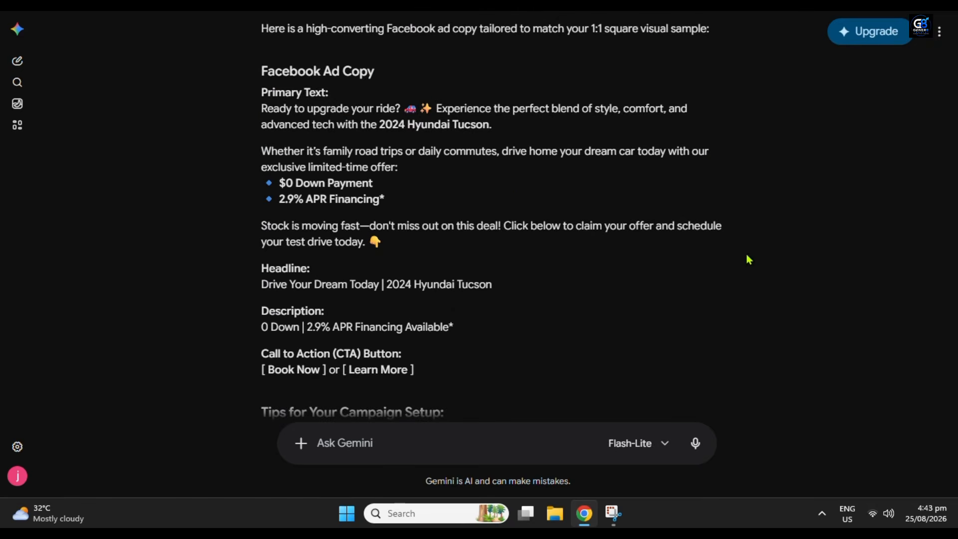
# - Copy the full primary text from Gemini's ad copy, starting "Ready to upgrade your ride?", into the ad's primary text in Meta Ads Manager
pyautogui.moveTo(344, 95); pyautogui.dragTo(245, 87)
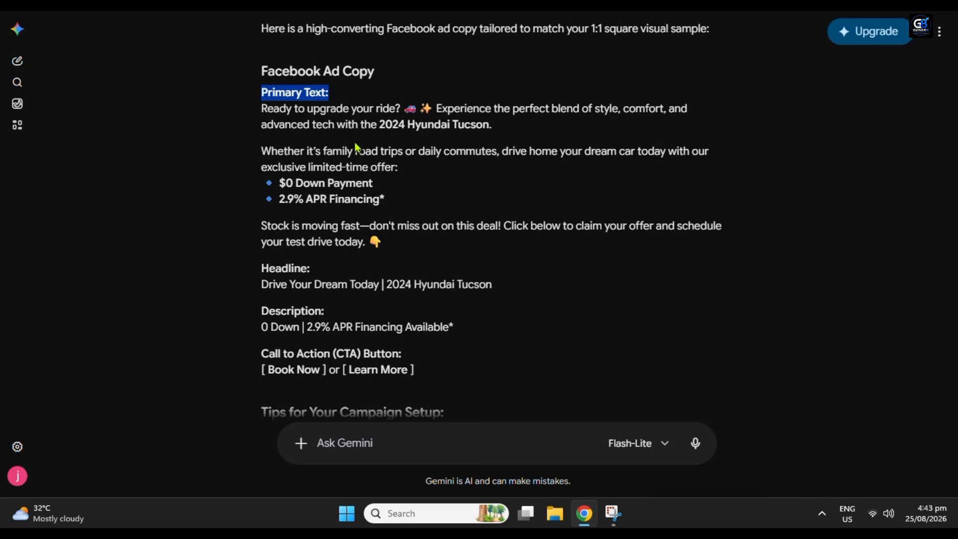
pyautogui.click(266, 107)
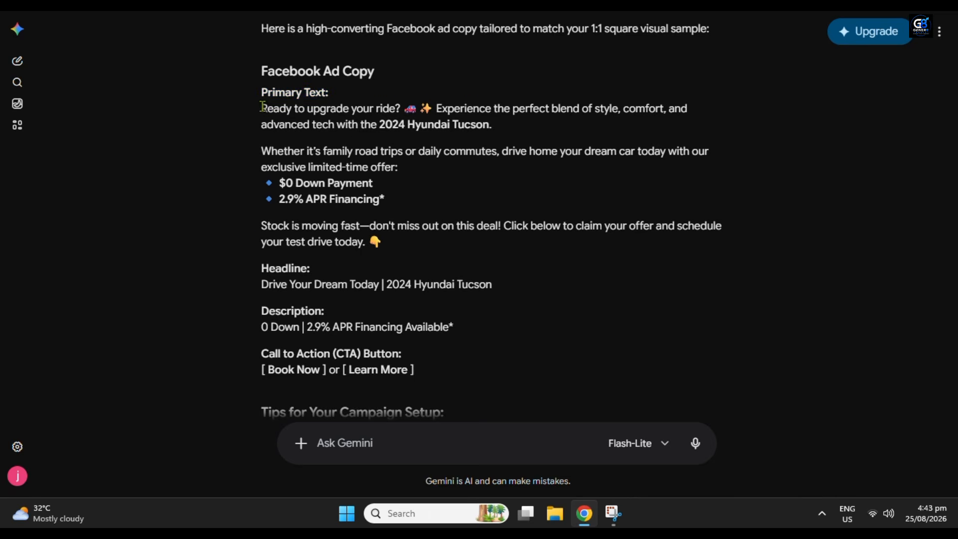
pyautogui.moveTo(262, 106); pyautogui.dragTo(523, 262)
pyautogui.click(523, 260)
pyautogui.moveTo(392, 248); pyautogui.dragTo(244, 111)
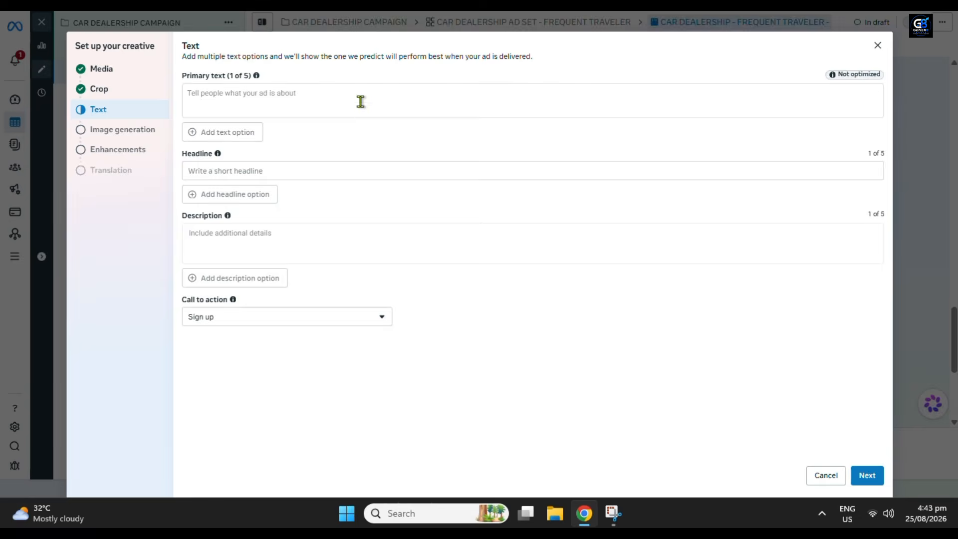
pyautogui.click(360, 101)
pyautogui.write("Ready to upgrade your ride? 🚗 ✨ Experience the perfect blend of style, comfort, and advanced tech with the 2024 Hyundai Tucson.  Whether it's family road trips or daily commutes, drive home your dream car today with our exclusive limited-time offer: 🔹 $0 Down Payment 🔹 2.9% APR Financing*  Stock is moving fast—don't miss out on this deal! Click below to claim your offer and schedule your test drive today. 👇")
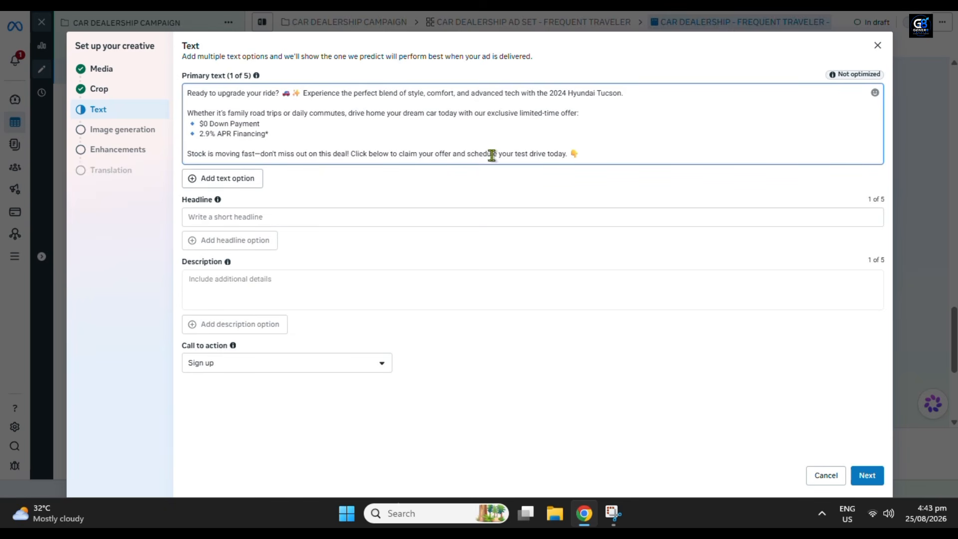
# - Copy the headline "Drive Your Dream Today | 2024 Hyundai Tucson" from the Gemini chat into the ad's headline
pyautogui.click(238, 216)
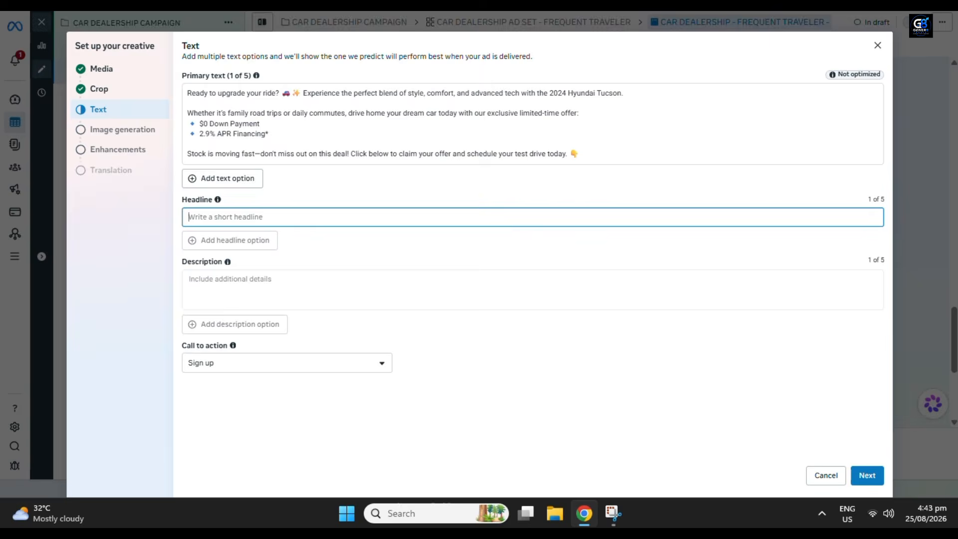
pyautogui.hotkey('ctrl', 'Tab')
pyautogui.doubleClick(284, 267)
pyautogui.tripleClick(279, 283)
pyautogui.hotkey('ctrl', 'c')
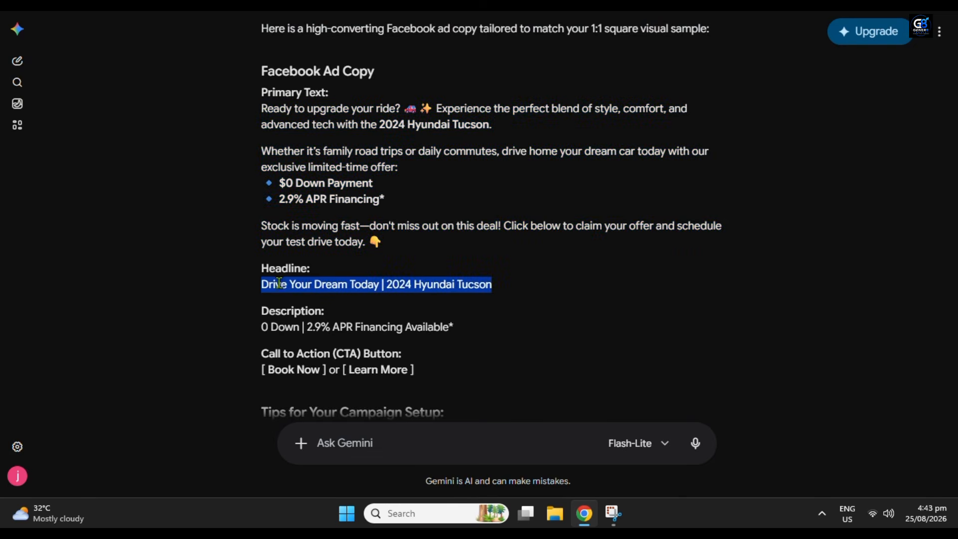
pyautogui.hotkey('ctrl', 'Tab')
pyautogui.hotkey('ctrl', 'v')
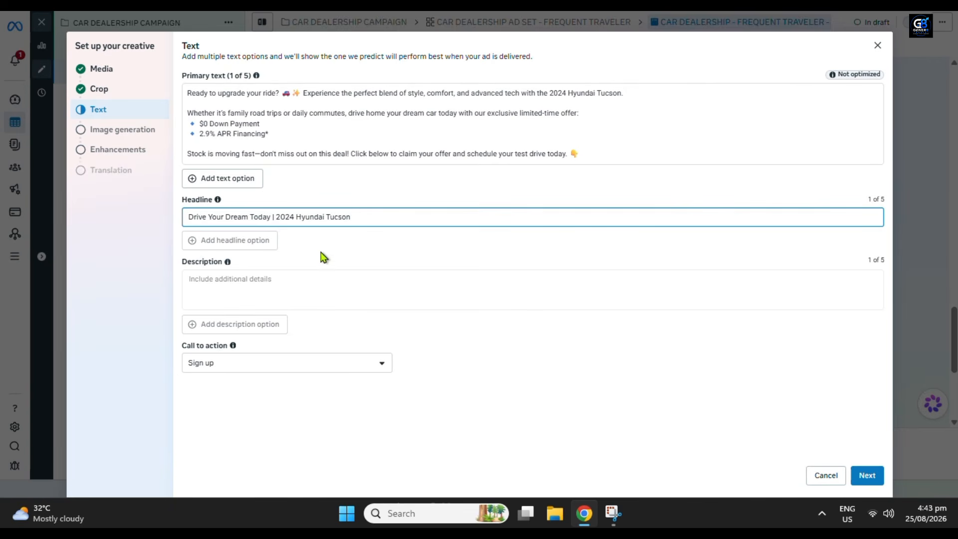
# - Copy the description "0 Down | 2.9% APR Financing Available*" from the Gemini chat into the ad's description
pyautogui.click(274, 292)
pyautogui.hotkey('ctrl', 'Tab')
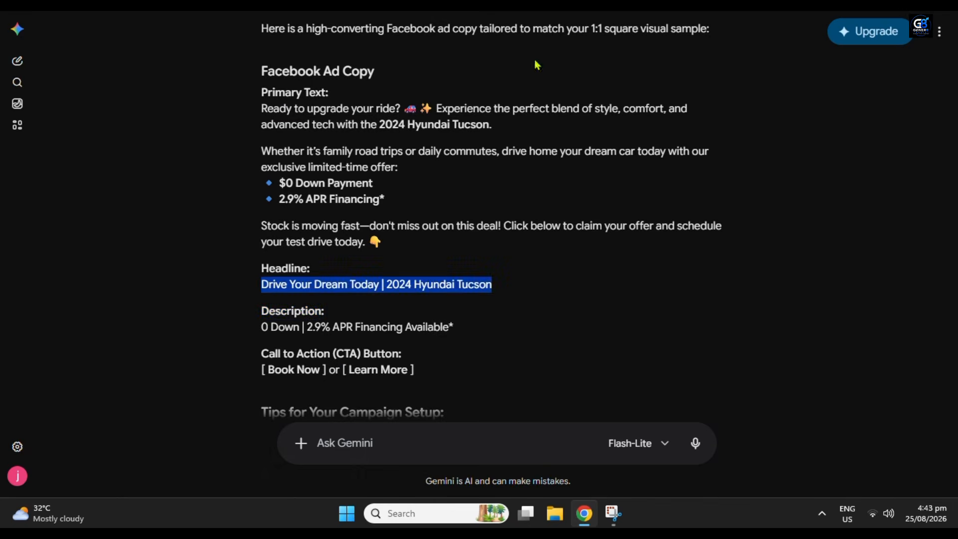
pyautogui.doubleClick(296, 313)
pyautogui.tripleClick(310, 326)
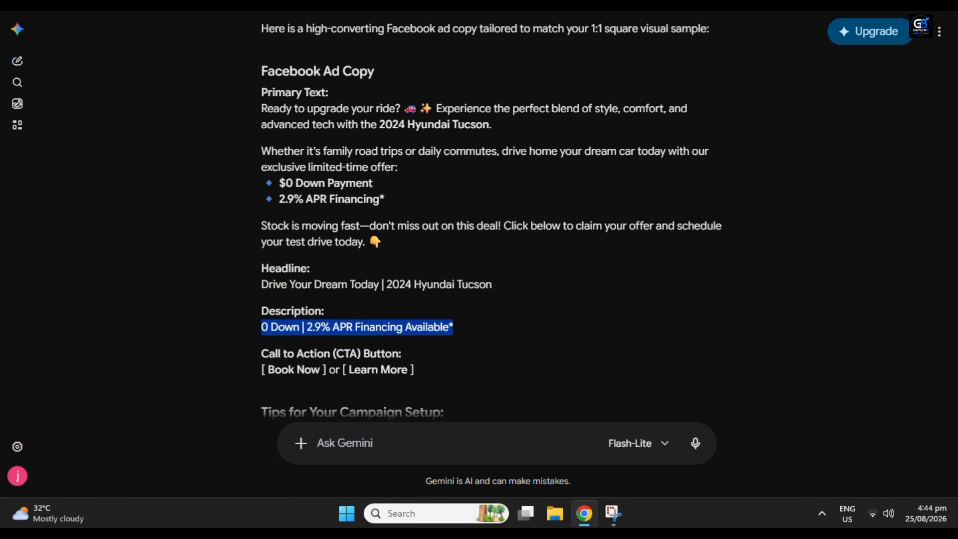
pyautogui.hotkey('ctrl', 'c')
pyautogui.hotkey('ctrl', 'Tab')
pyautogui.hotkey('ctrl', 'v')
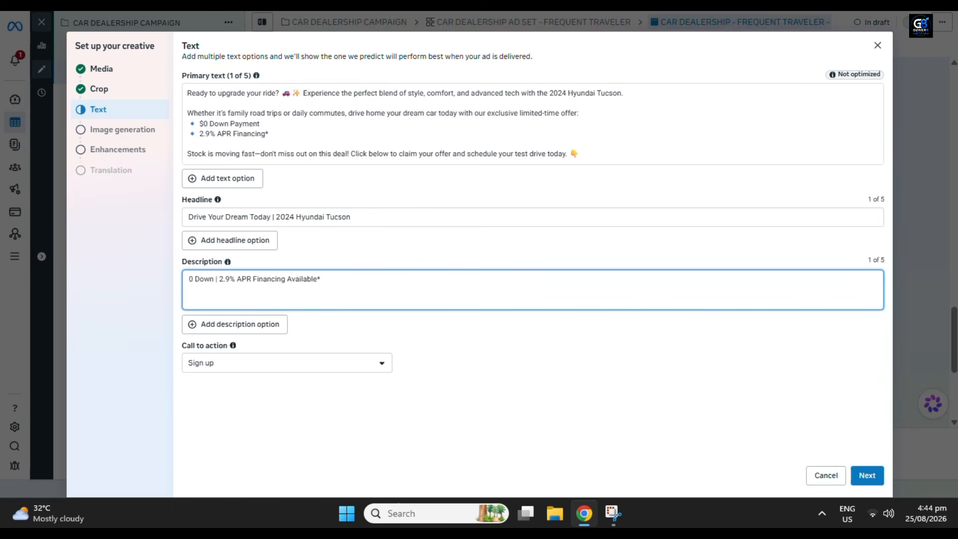
# - Check the suggested call to action in Gemini, set the ad's call to action to "Learn more" and continue to image generation
pyautogui.hotkey('ctrl', 'Tab')
pyautogui.hotkey('ctrl', 'Tab')
pyautogui.click(277, 366)
pyautogui.click(276, 343)
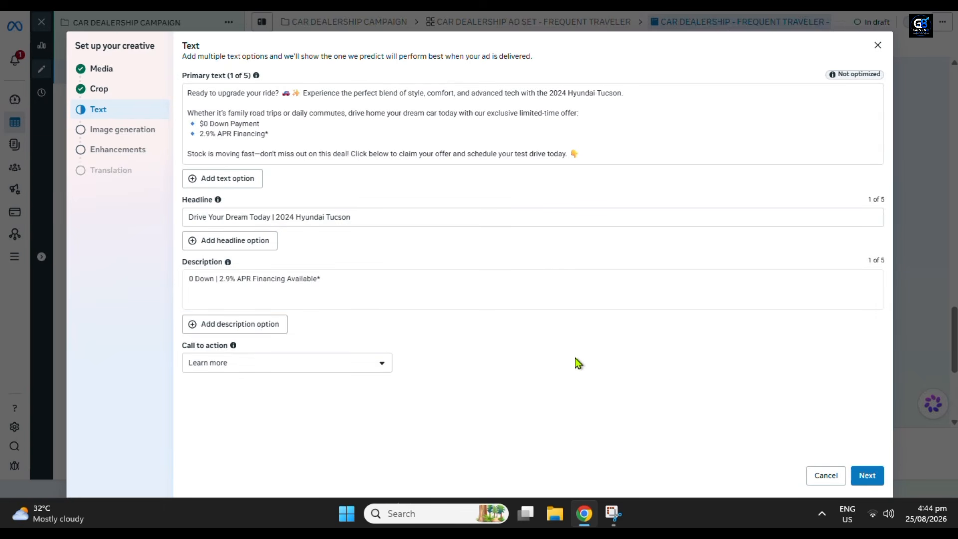
pyautogui.click(859, 477)
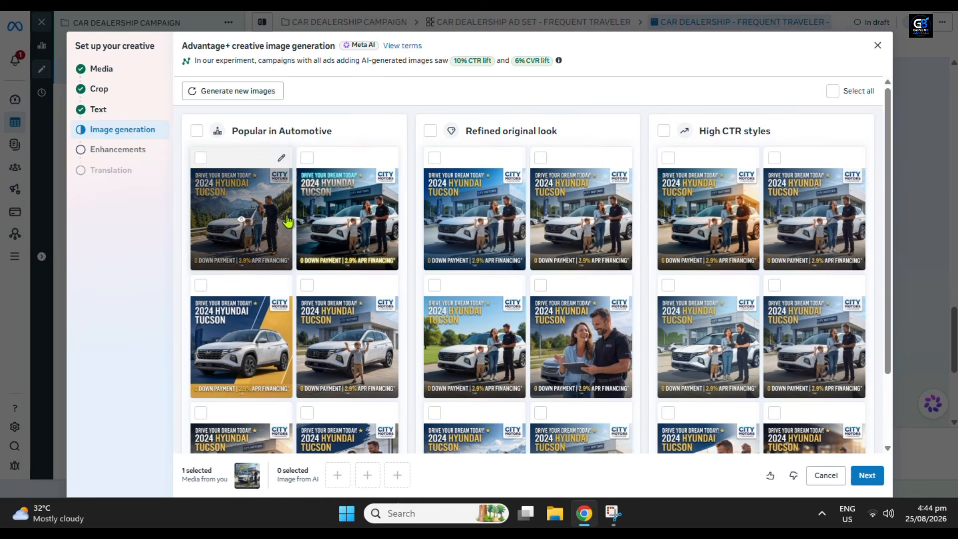
# - Look through the AI-generated images without selecting any, keep the default Advantage+ creative enhancements and finish the creative setup
pyautogui.scroll(-3, 790, 299)
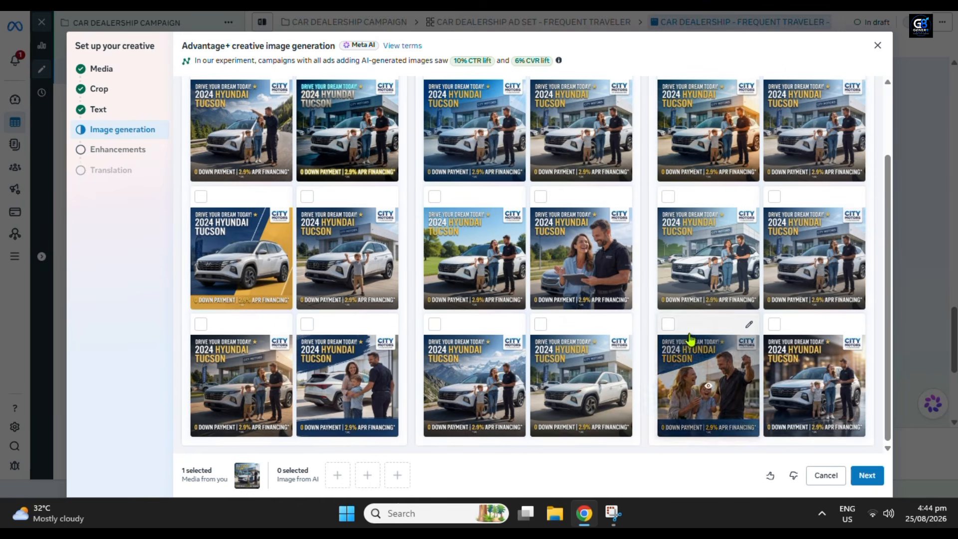
pyautogui.scroll(3, 569, 174)
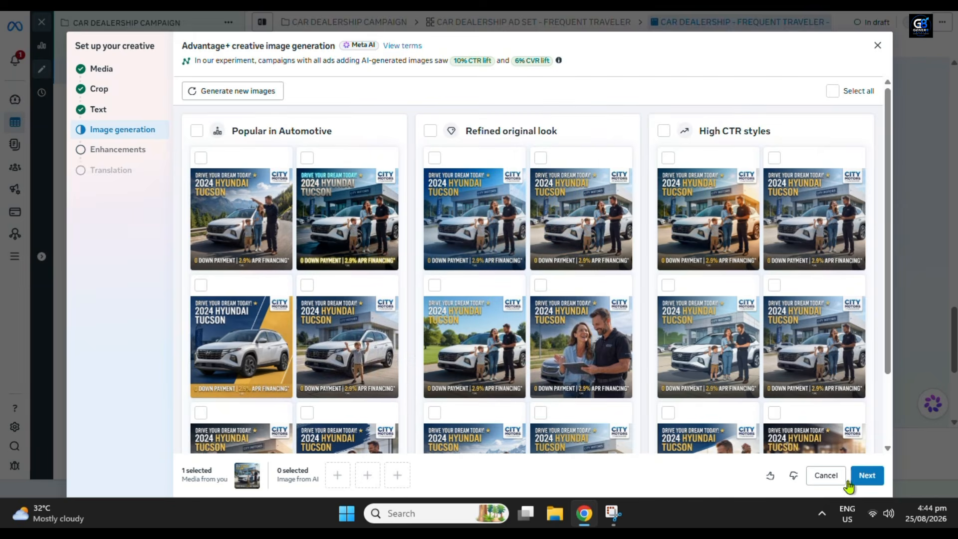
pyautogui.click(866, 476)
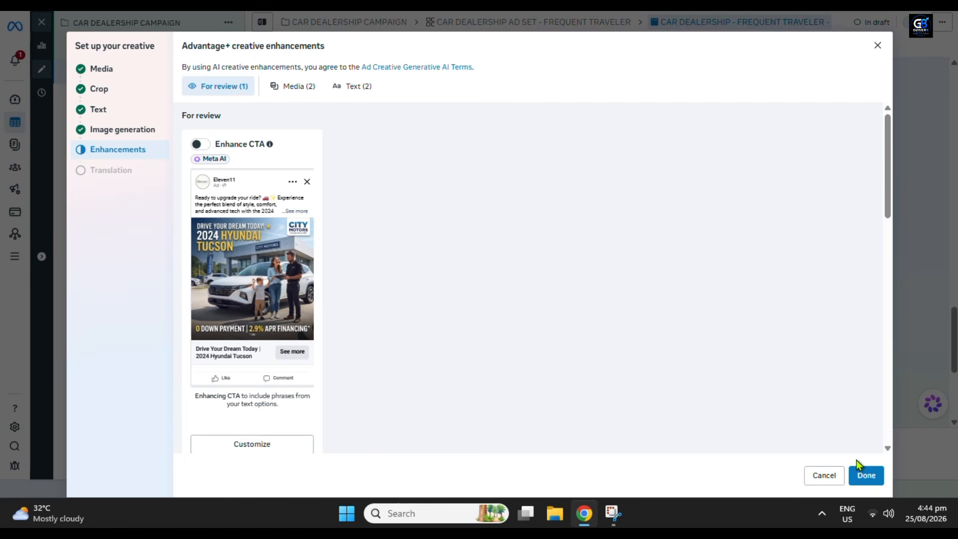
pyautogui.scroll(-2, 377, 278)
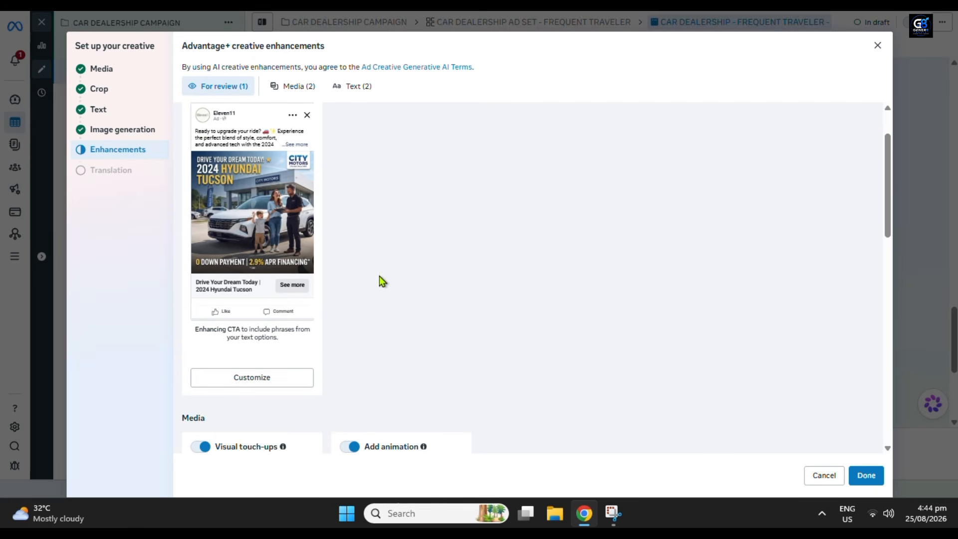
pyautogui.click(866, 475)
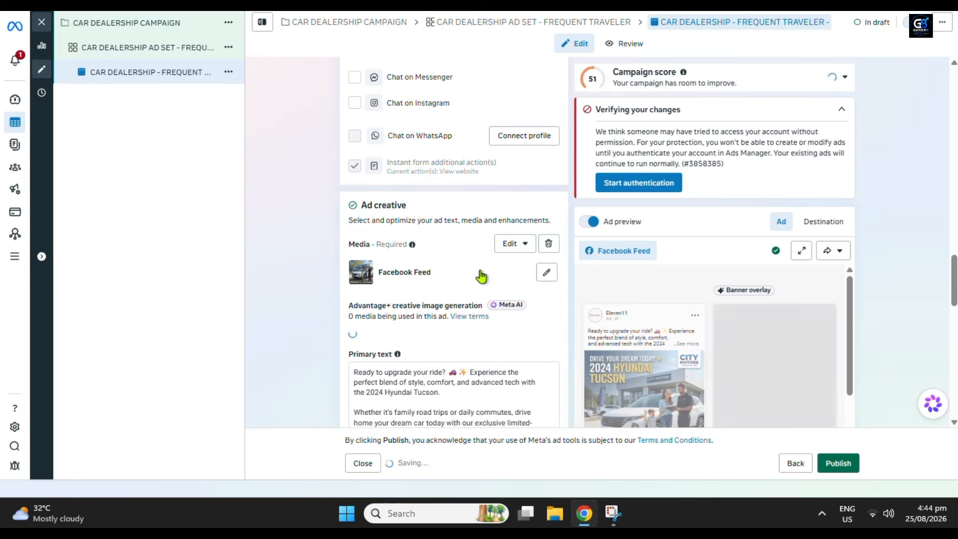
# - Review the finished ad's creative text, enhancements, tracking options, selected form, identity and Facebook Feed preview
pyautogui.scroll(-7, 573, 271)
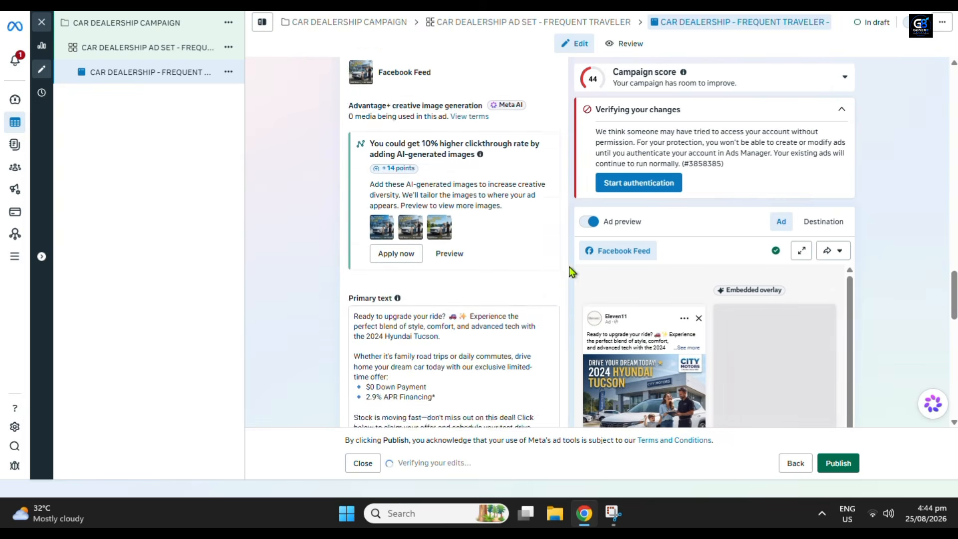
pyautogui.scroll(-3, 557, 323)
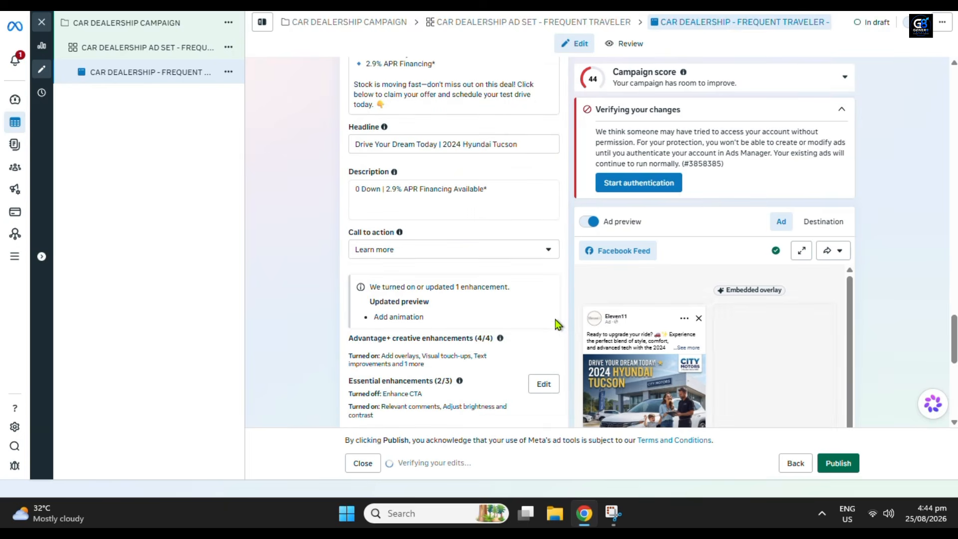
pyautogui.scroll(-2, 557, 324)
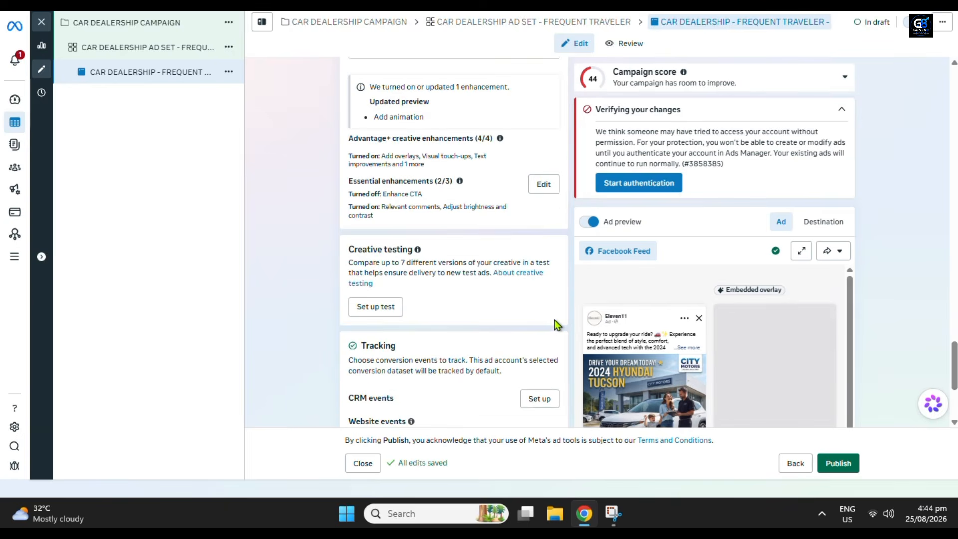
pyautogui.scroll(8, 554, 319)
pyautogui.scroll(-8, 716, 338)
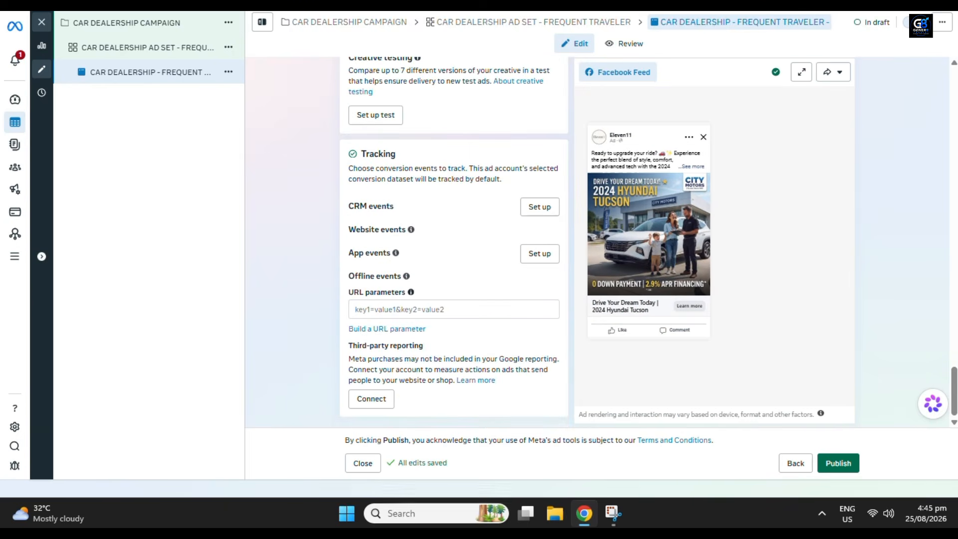
pyautogui.scroll(1, 786, 393)
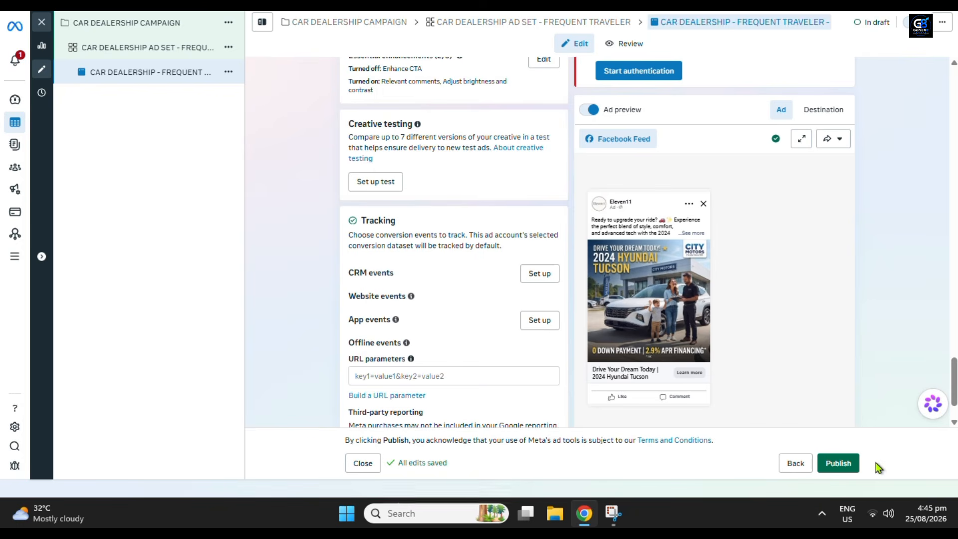
pyautogui.scroll(20, 707, 351)
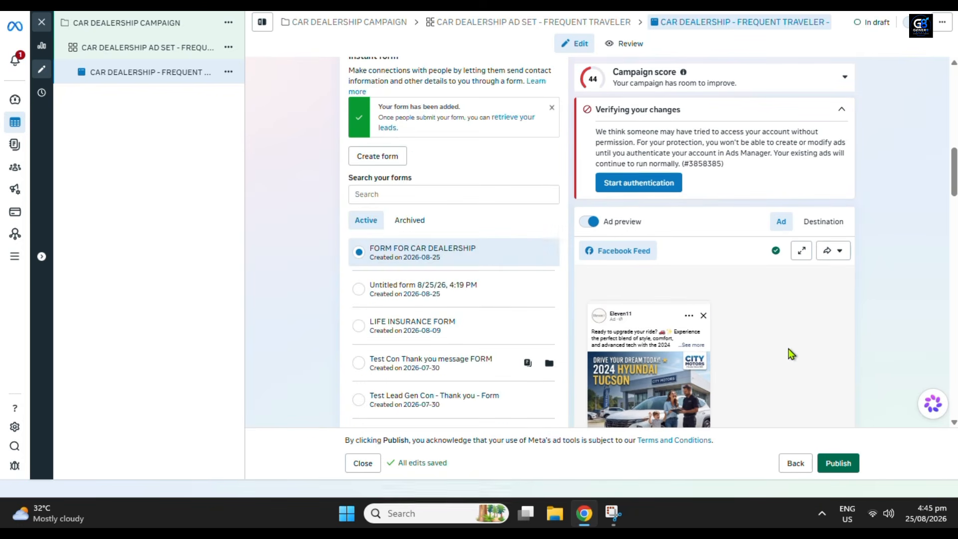
pyautogui.scroll(10, 803, 353)
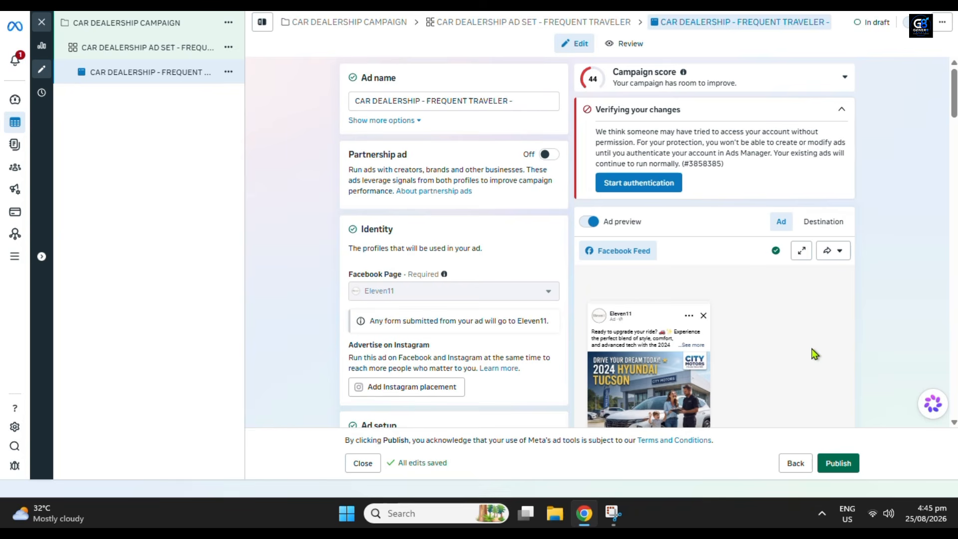